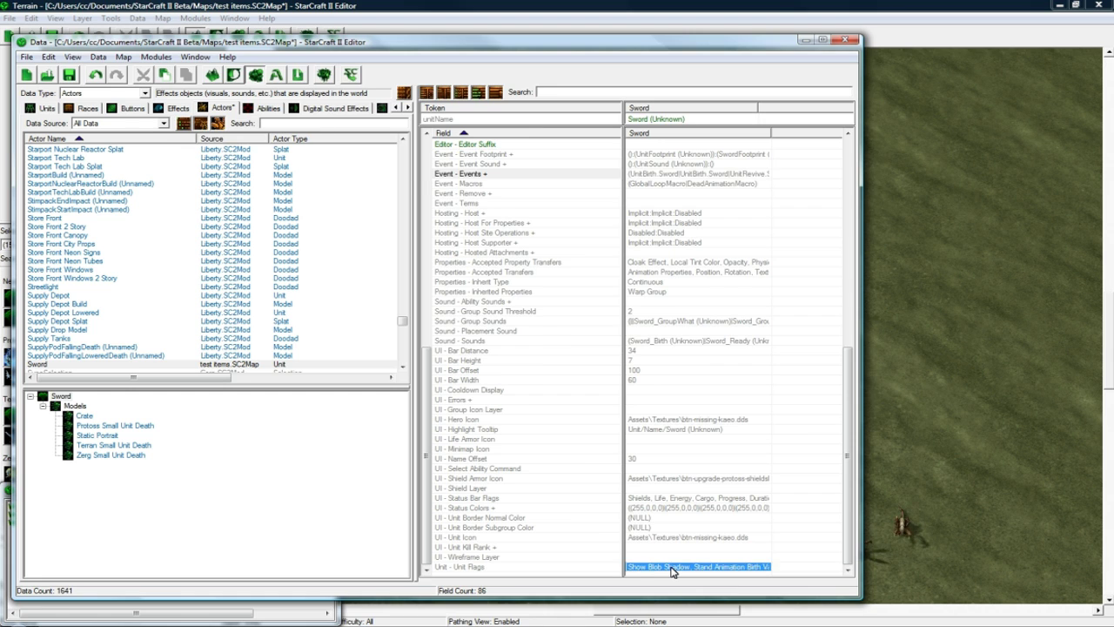
Step: Set the Sword's UI - Unit Icon to btn-upgrade-protoss-groundweaponslevel0.dds, found by searching 'upgrade'
{"action": "double_click", "coordinate": [671, 571]}
{"action": "left_click", "coordinate": [828, 163]}
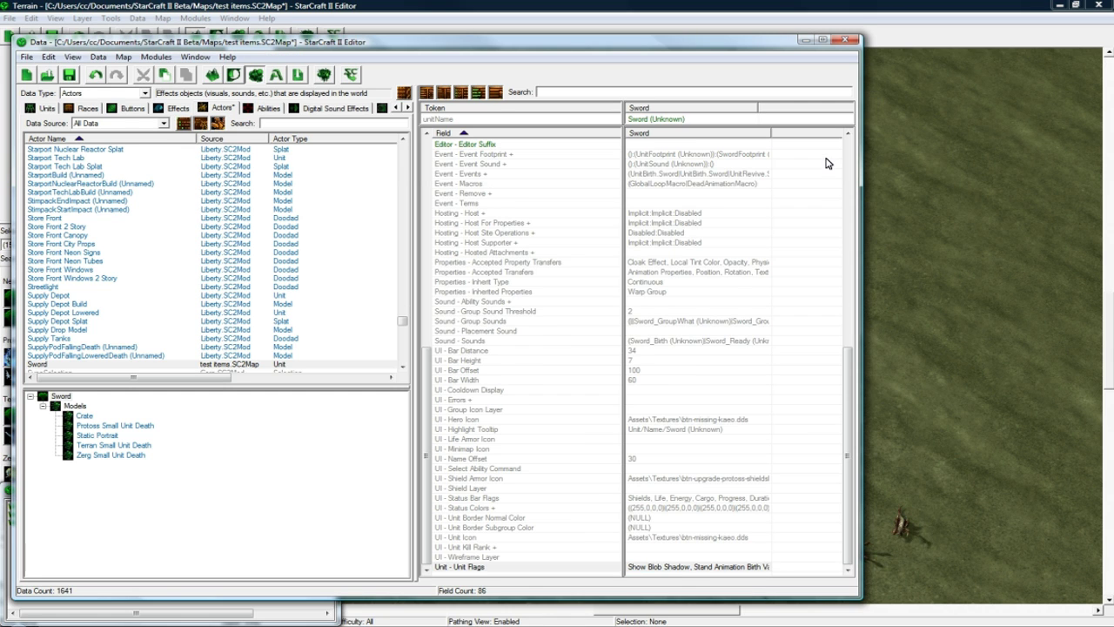
{"action": "double_click", "coordinate": [649, 537]}
{"action": "left_click", "coordinate": [836, 92]}
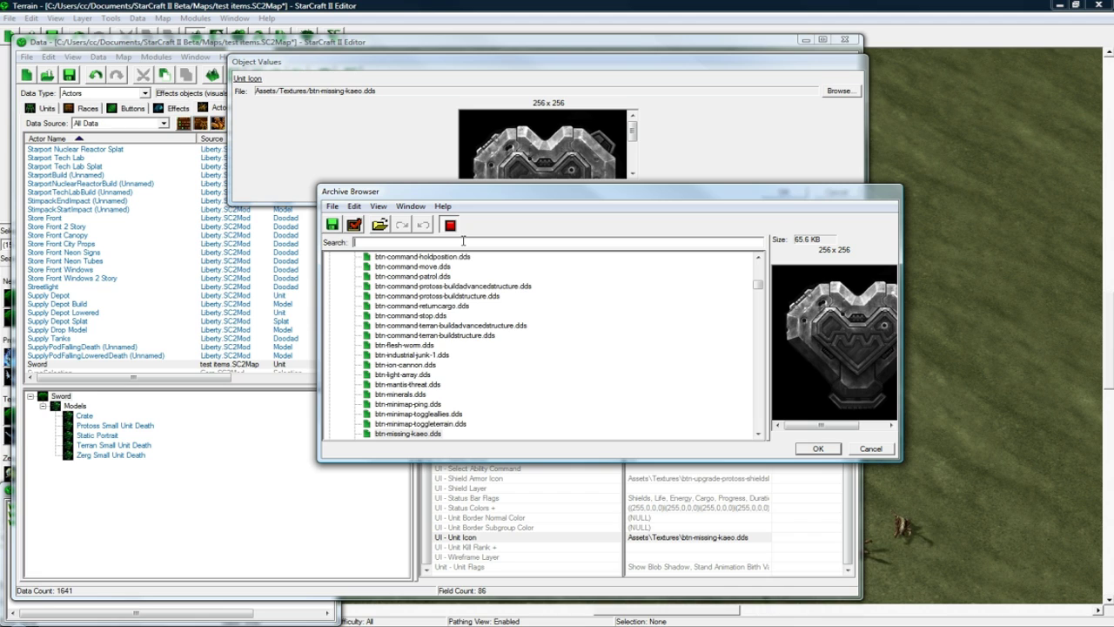
{"action": "type", "text": "u"}
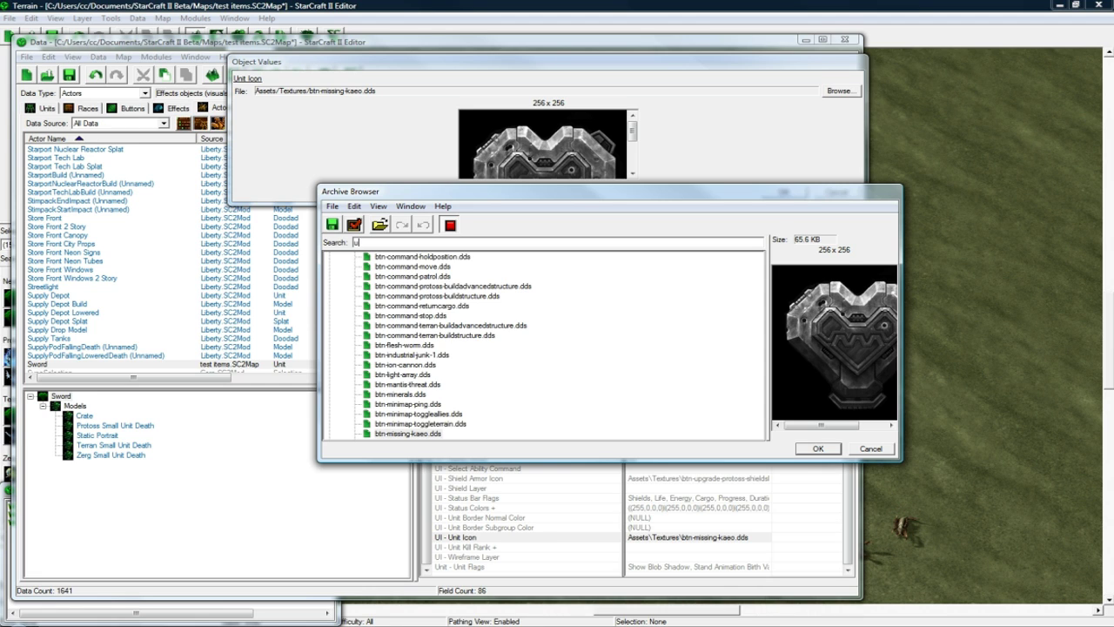
{"action": "type", "text": "pgrade"}
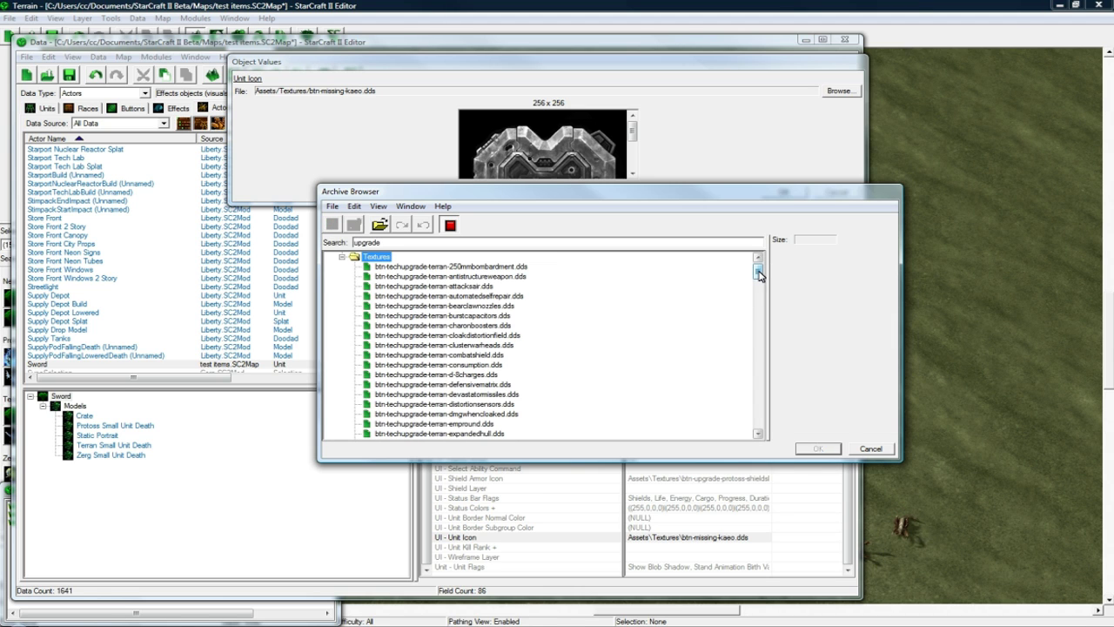
{"action": "left_click_drag", "start_coordinate": [758, 273], "coordinate": [757, 336]}
{"action": "left_click", "coordinate": [468, 326]}
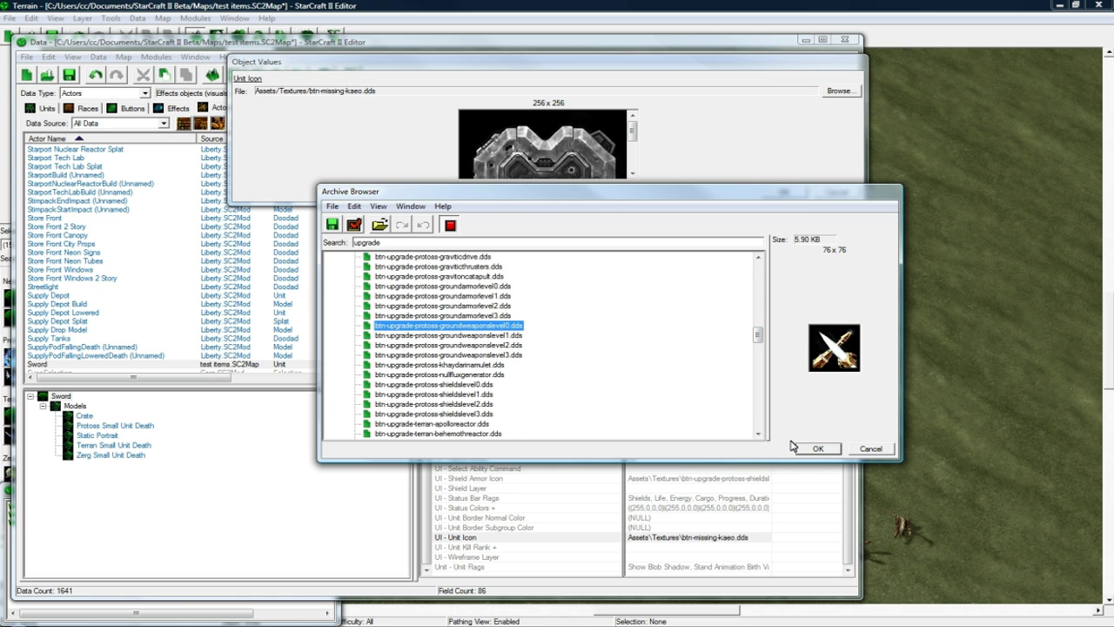
{"action": "left_click", "coordinate": [816, 449]}
{"action": "left_click", "coordinate": [783, 192]}
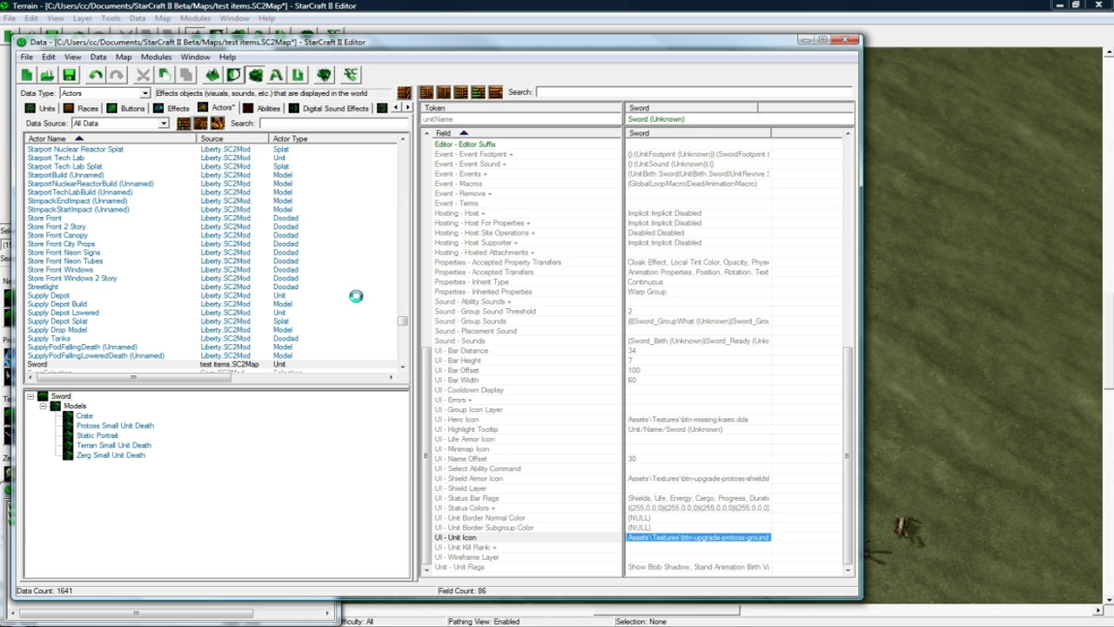
Step: Set the duplicated Sword actor's unitName token to Leather Armor
{"action": "left_click", "coordinate": [112, 365]}
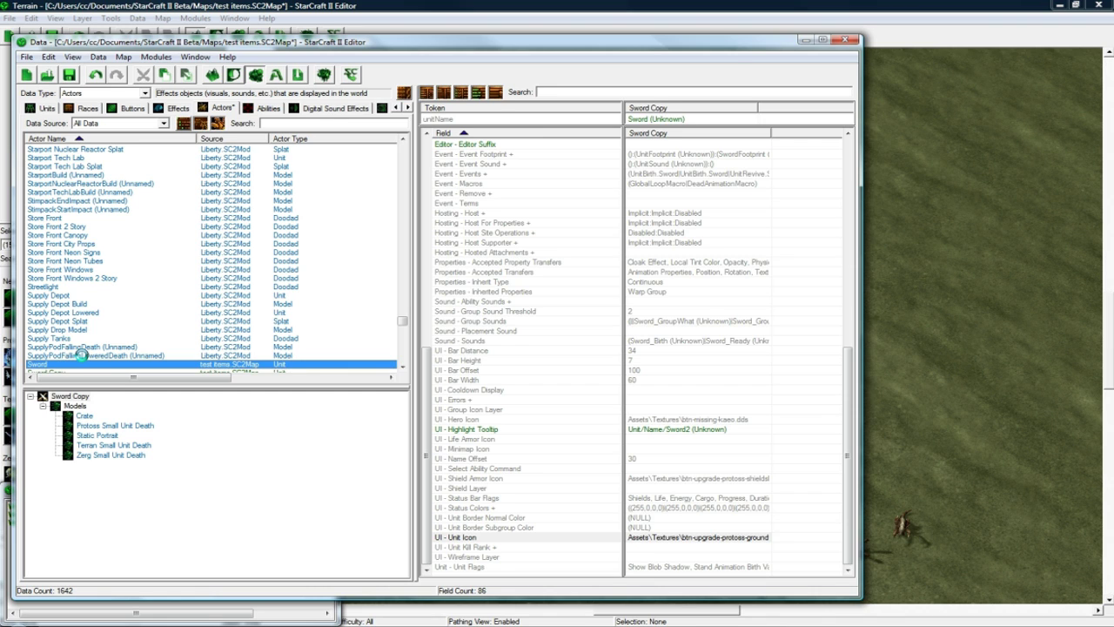
{"action": "double_click", "coordinate": [672, 122]}
{"action": "left_click", "coordinate": [69, 28]}
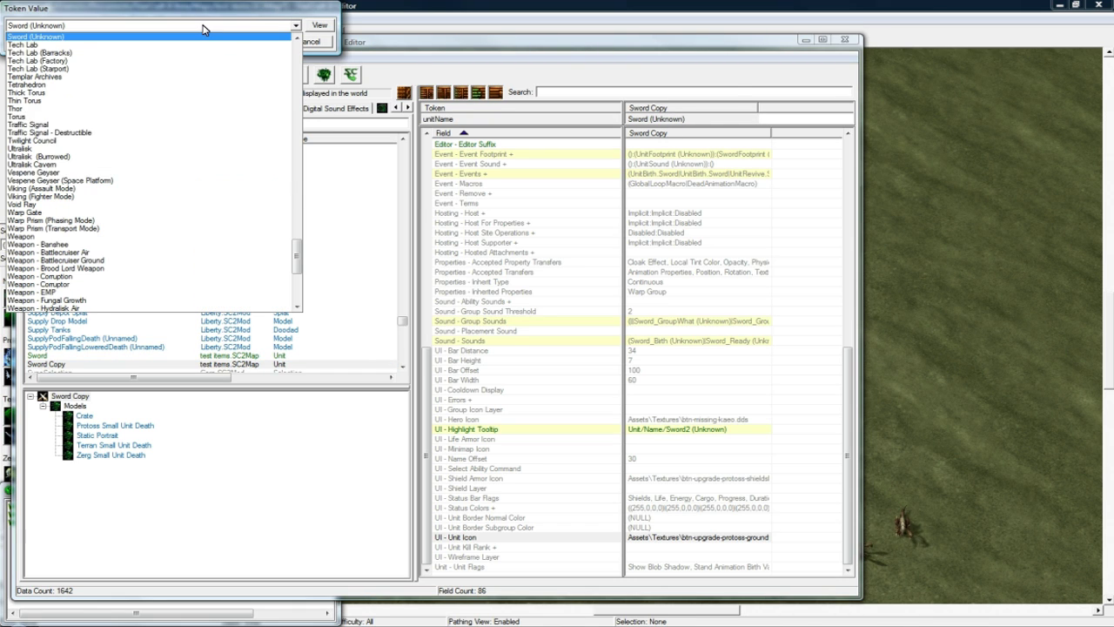
{"action": "key", "text": "l"}
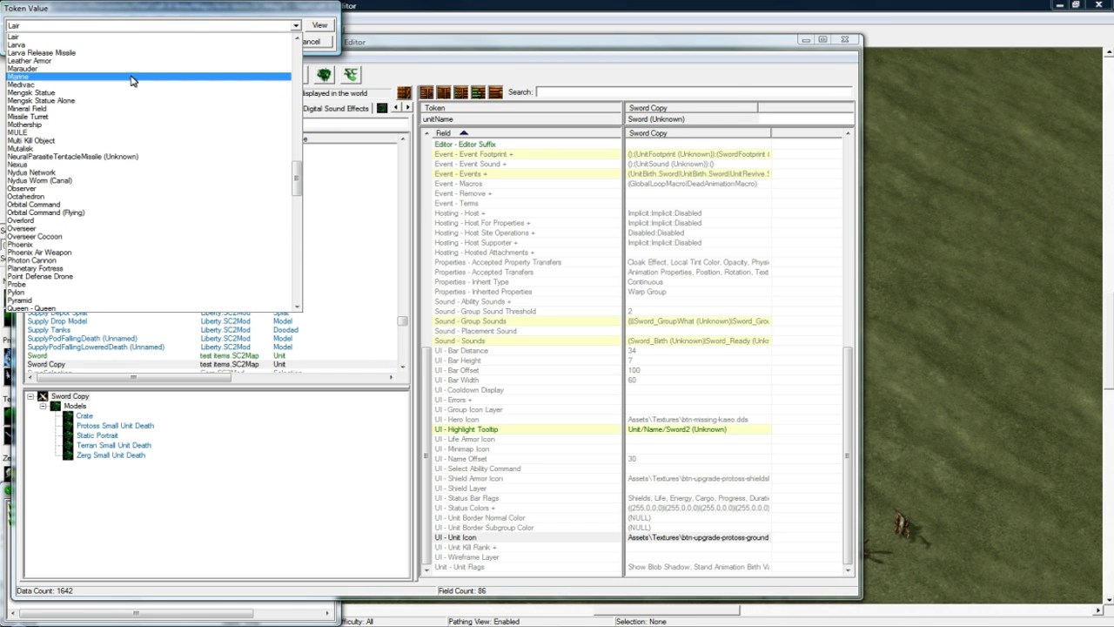
{"action": "left_click", "coordinate": [68, 61]}
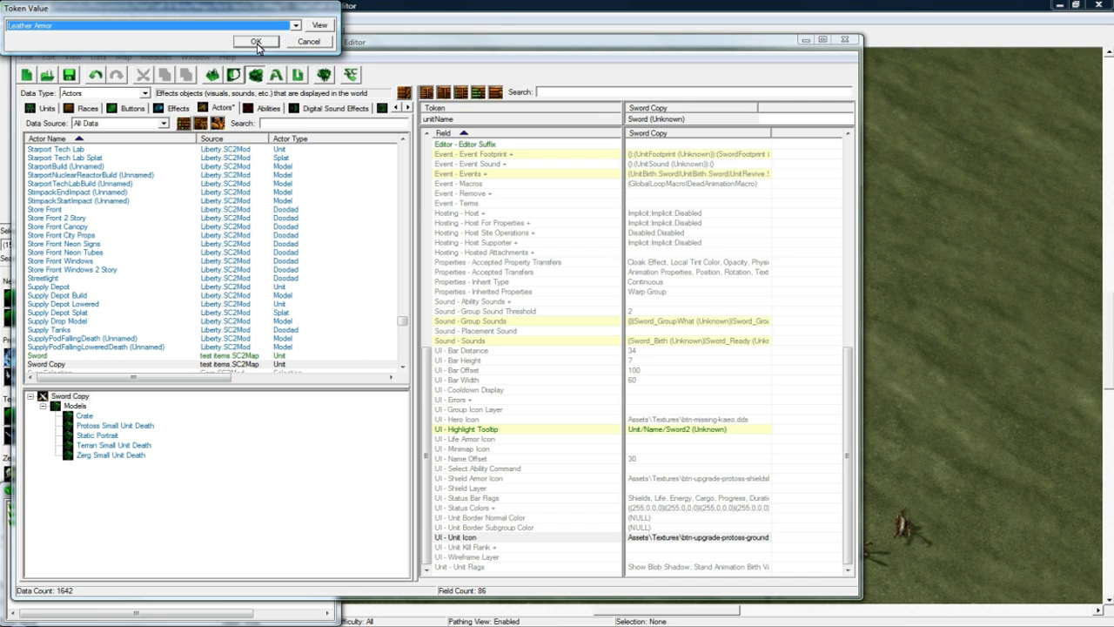
{"action": "left_click", "coordinate": [272, 41]}
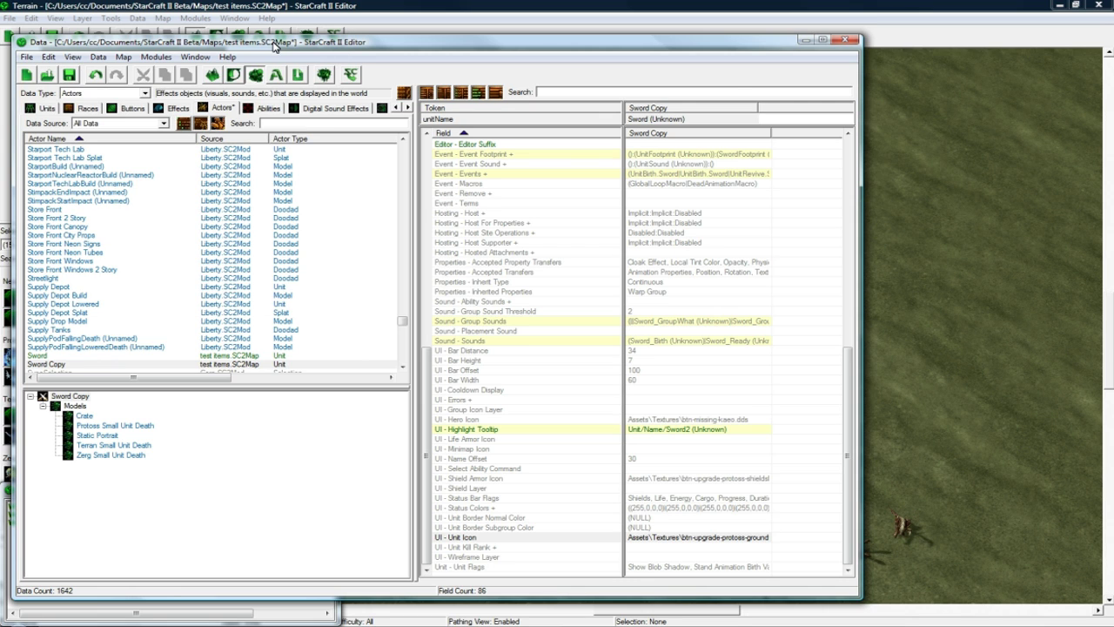
Step: Rename the Sword Copy actor to Leather Armor with suggested ID LeatherArmor
{"action": "left_click", "coordinate": [96, 363]}
{"action": "scroll", "coordinate": [160, 332], "scroll_direction": "down", "scroll_amount": 2}
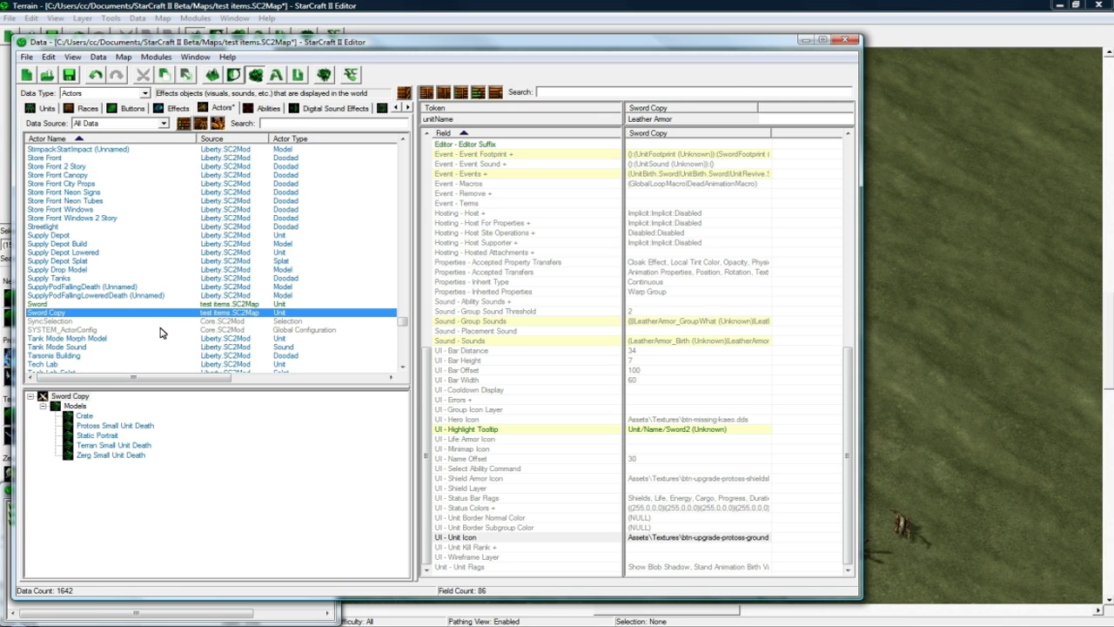
{"action": "double_click", "coordinate": [57, 313]}
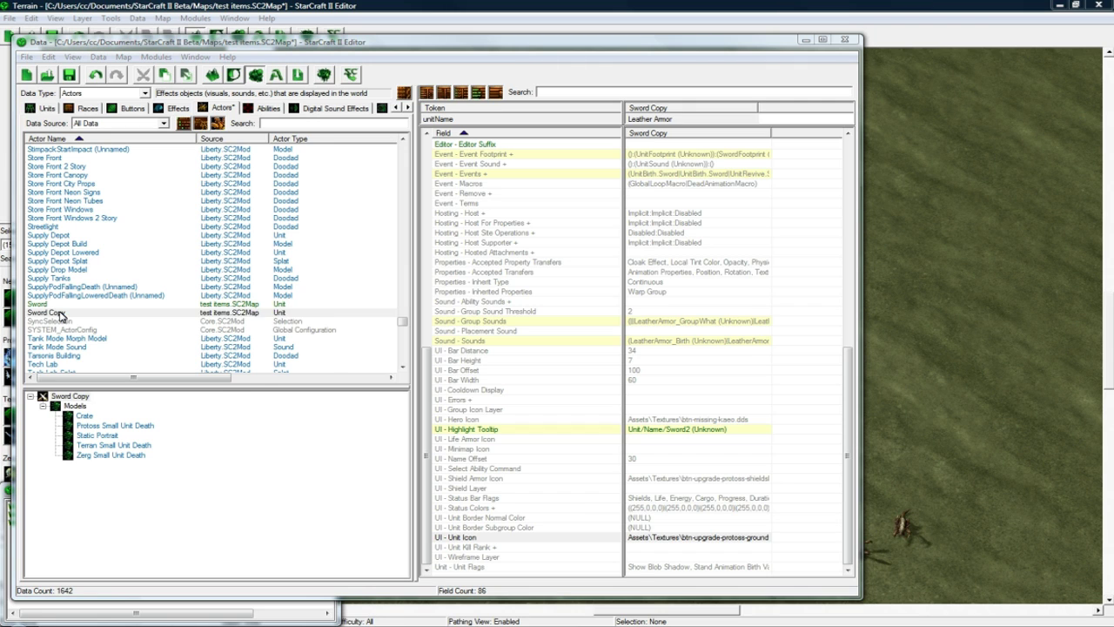
{"action": "type", "text": "Al"}
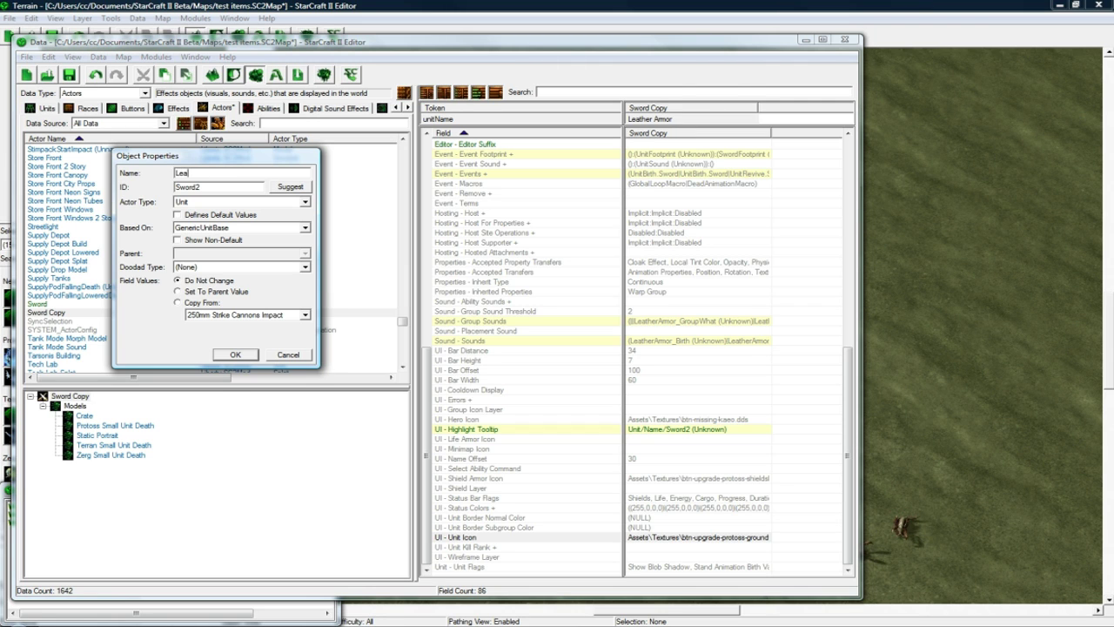
{"action": "left_click", "coordinate": [291, 186]}
{"action": "left_click", "coordinate": [247, 356]}
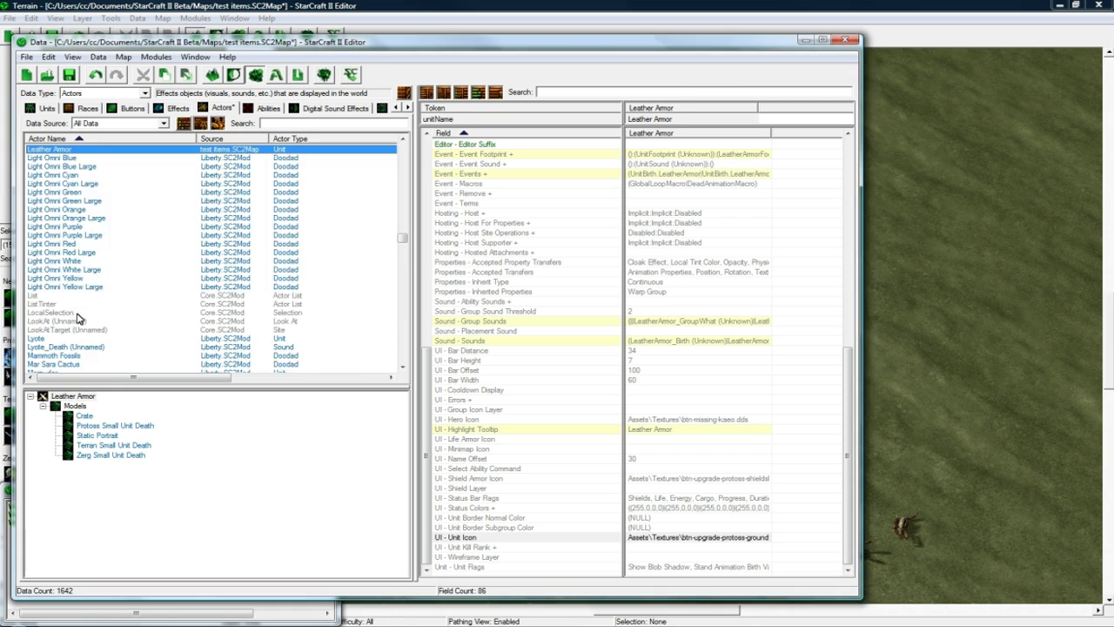
Step: Change Leather Armor's UI - Unit Icon to btn-upgrade-protoss-groundarmorlevel0.dds
{"action": "left_click", "coordinate": [651, 173]}
{"action": "left_click", "coordinate": [651, 350]}
{"action": "scroll", "coordinate": [687, 357], "scroll_direction": "up", "scroll_amount": 1}
{"action": "scroll", "coordinate": [687, 357], "scroll_direction": "down", "scroll_amount": 1}
{"action": "double_click", "coordinate": [722, 537]}
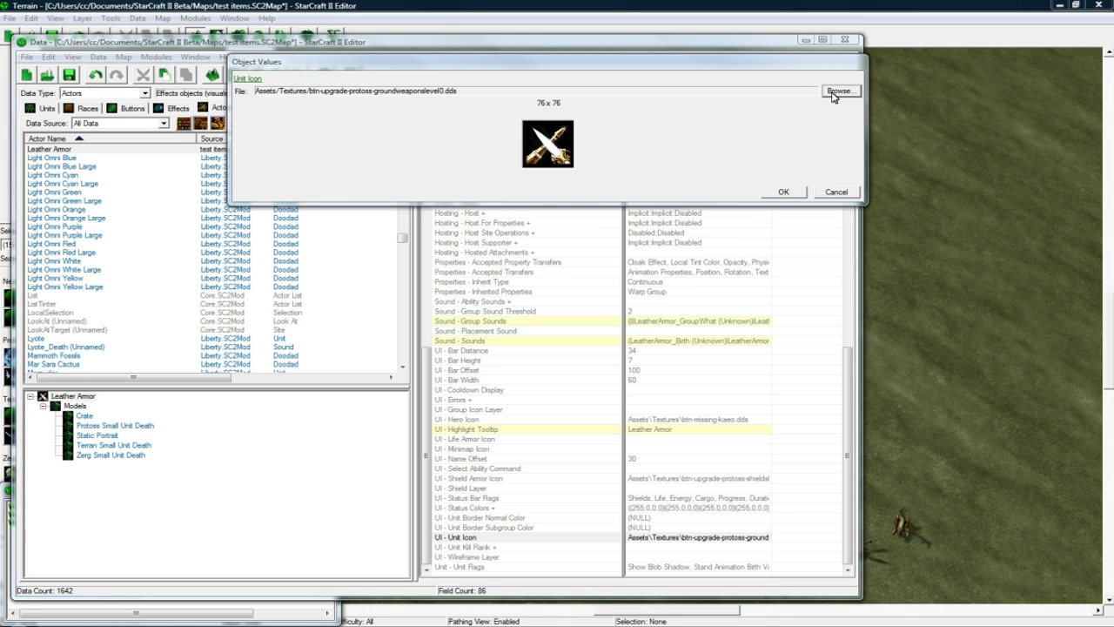
{"action": "left_click", "coordinate": [837, 90]}
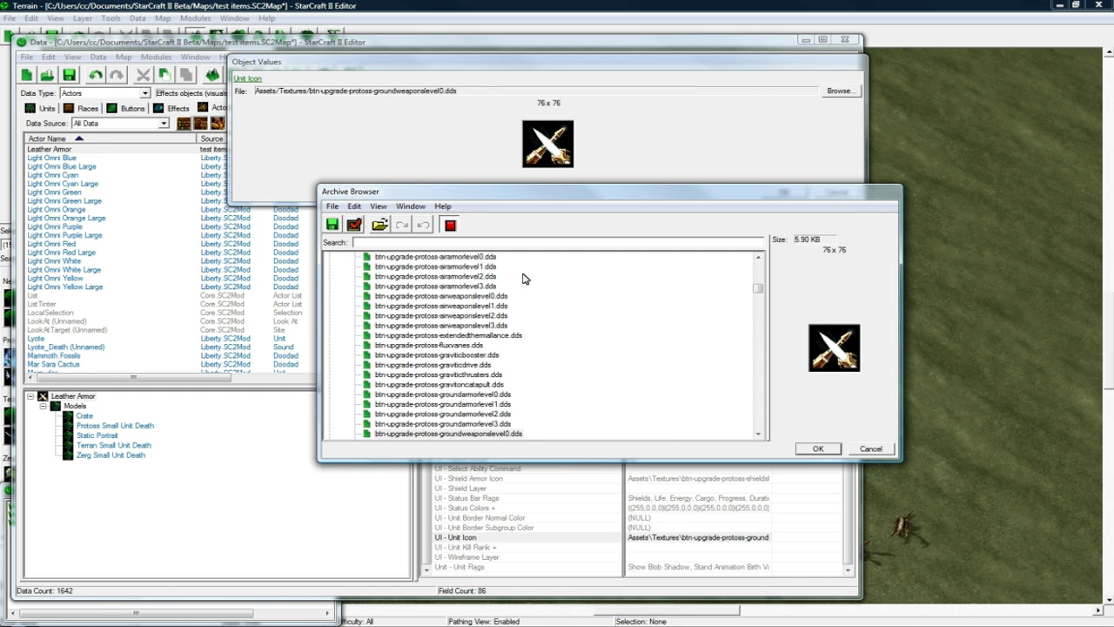
{"action": "left_click", "coordinate": [468, 397]}
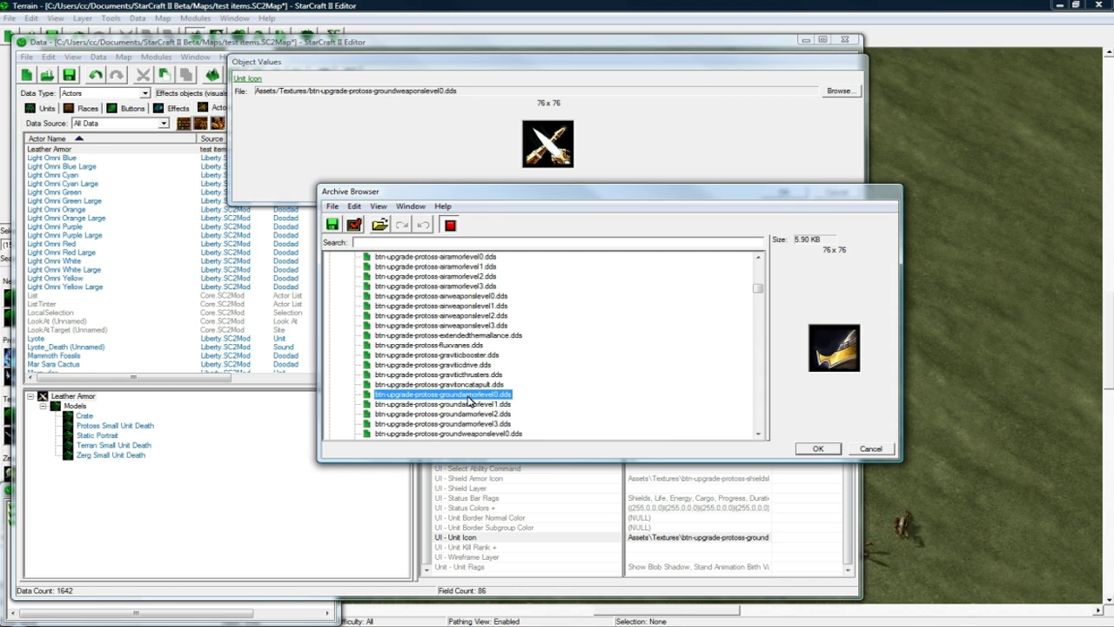
{"action": "left_click", "coordinate": [818, 449]}
{"action": "left_click", "coordinate": [783, 193]}
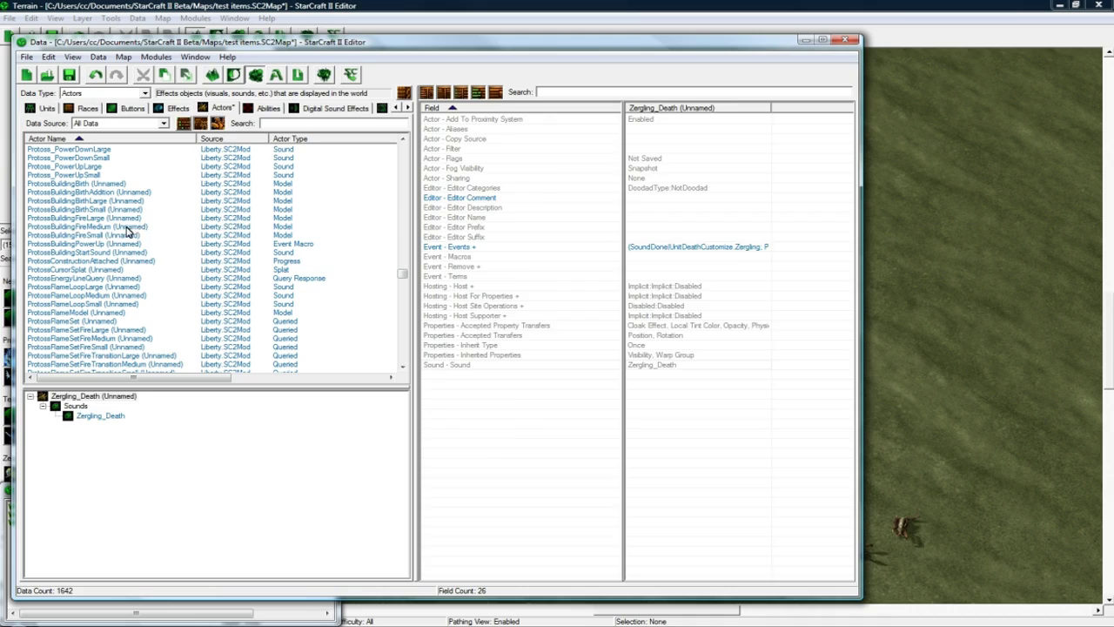
{"action": "left_click", "coordinate": [131, 227]}
Step: Add a Unit actor named Zergling Venom, ID ZerglingVenom, based on GenericUnitBase
{"action": "right_click", "coordinate": [148, 225]}
{"action": "left_click", "coordinate": [182, 229]}
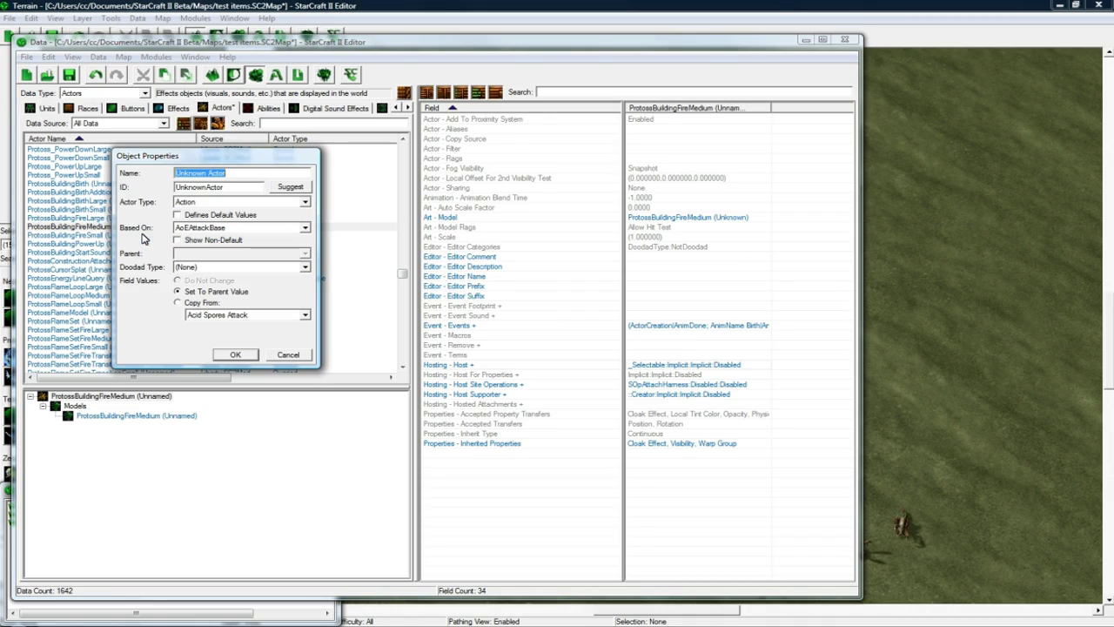
{"action": "type", "text": "Zergling Venom"}
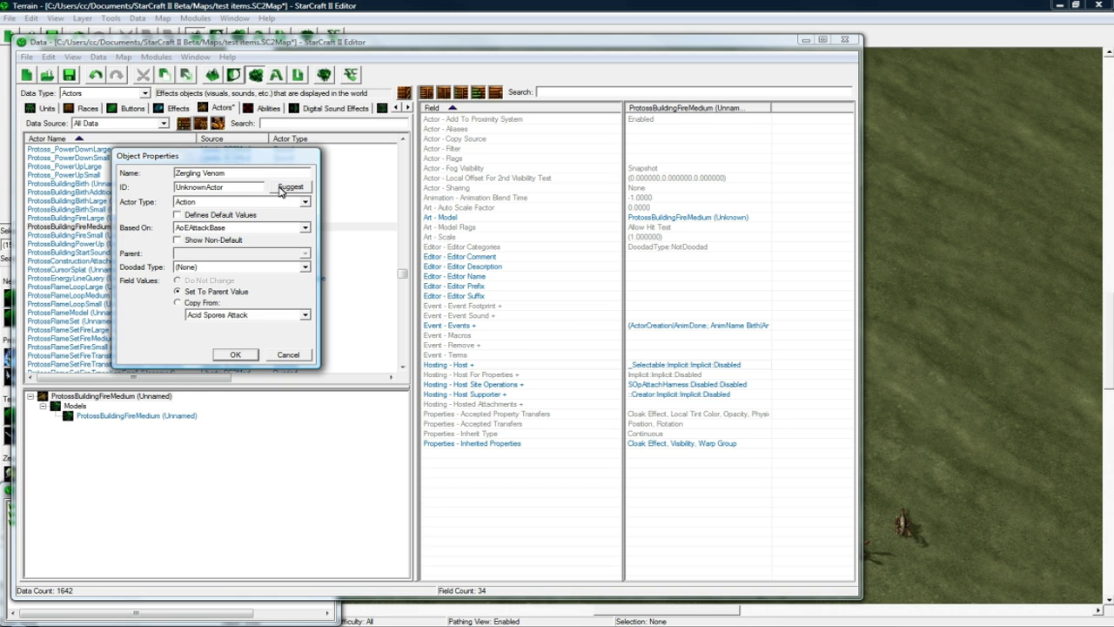
{"action": "left_click", "coordinate": [290, 186]}
{"action": "left_click", "coordinate": [261, 201]}
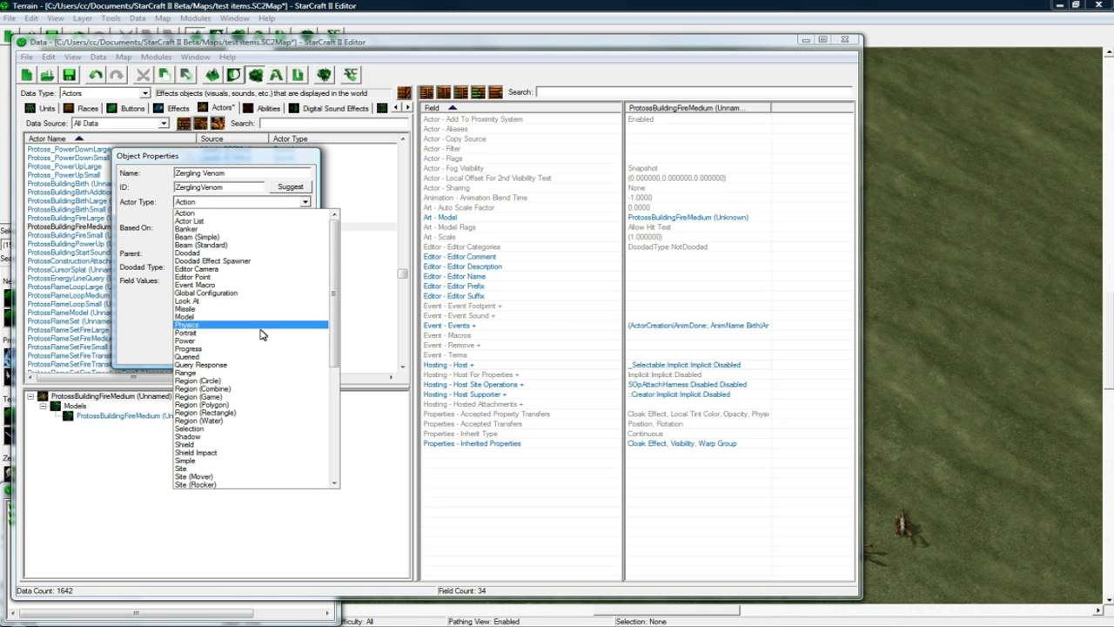
{"action": "scroll", "coordinate": [252, 384], "scroll_direction": "down", "scroll_amount": 10}
{"action": "scroll", "coordinate": [251, 384], "scroll_direction": "down", "scroll_amount": 5}
{"action": "left_click", "coordinate": [213, 474]}
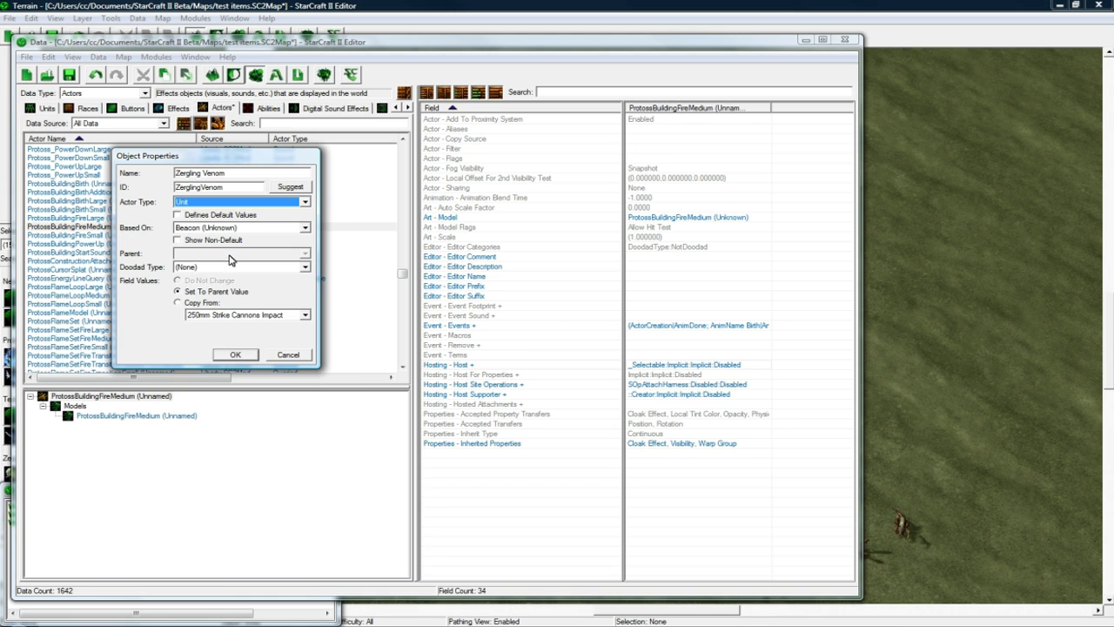
{"action": "left_click", "coordinate": [241, 227]}
{"action": "scroll", "coordinate": [227, 314], "scroll_direction": "up", "scroll_amount": 2}
{"action": "left_click", "coordinate": [217, 335]}
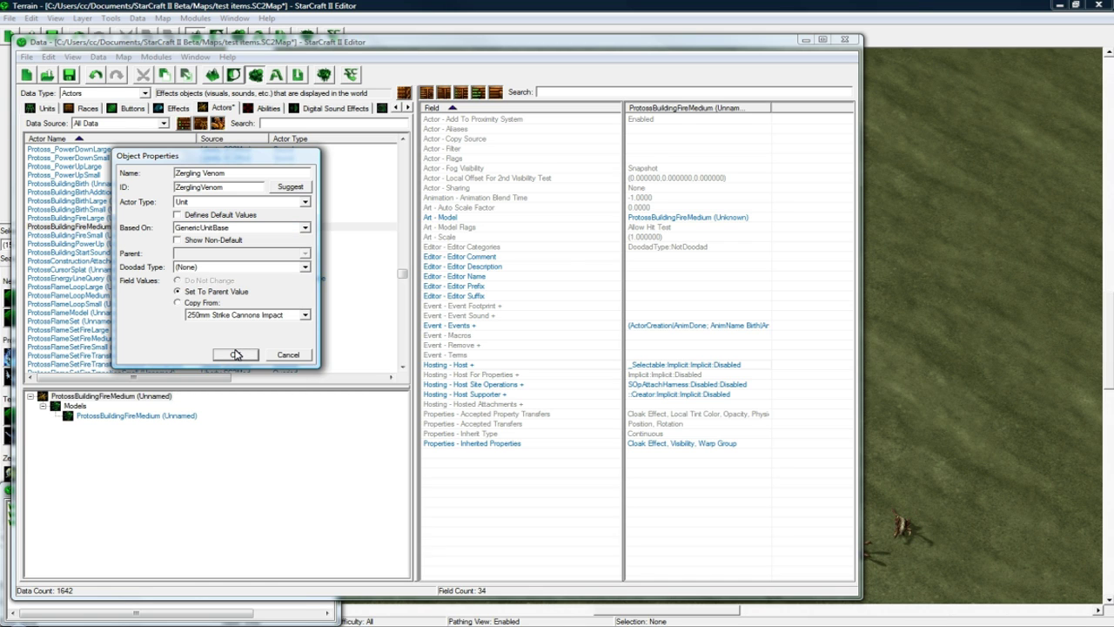
{"action": "left_click", "coordinate": [235, 355]}
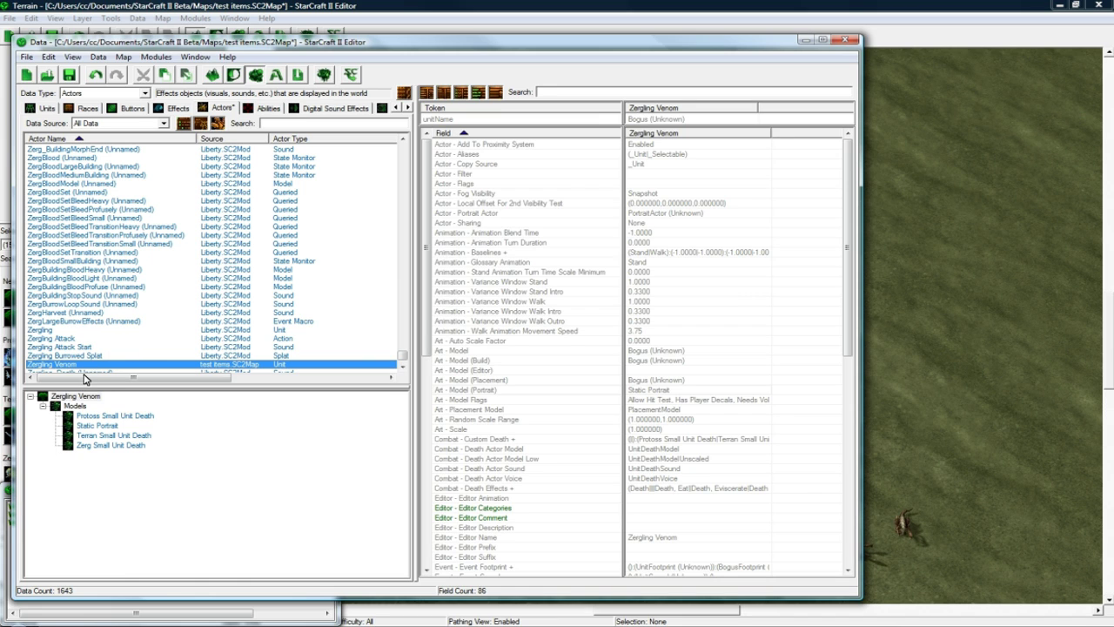
Step: Set Zergling Venom's unitName token to ZerglingVenom
{"action": "double_click", "coordinate": [703, 121]}
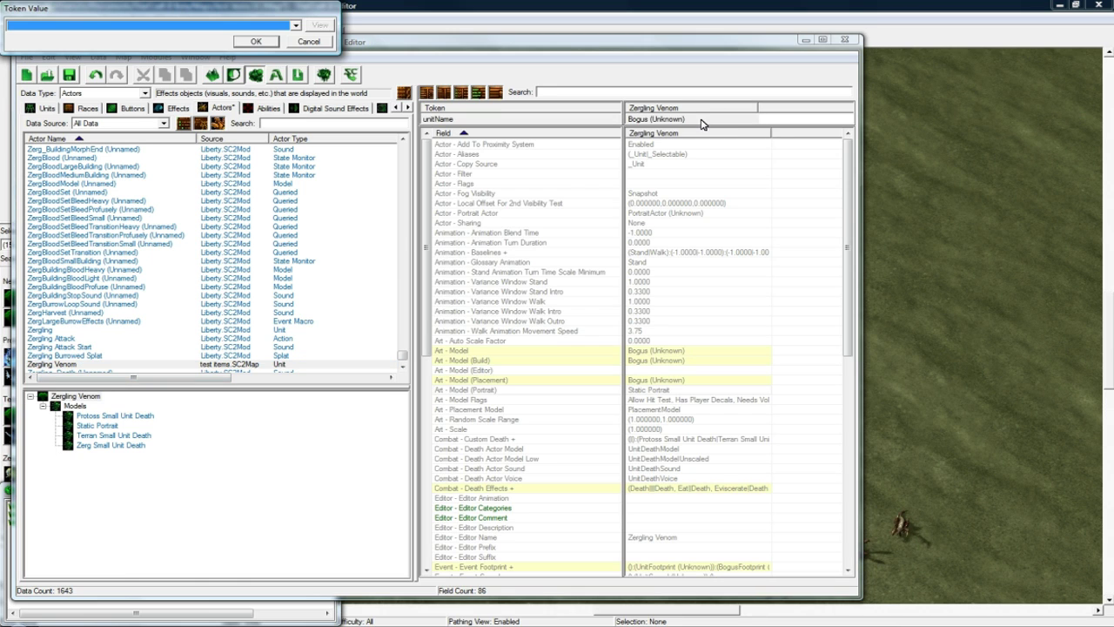
{"action": "left_click", "coordinate": [219, 27]}
{"action": "key", "text": "z"}
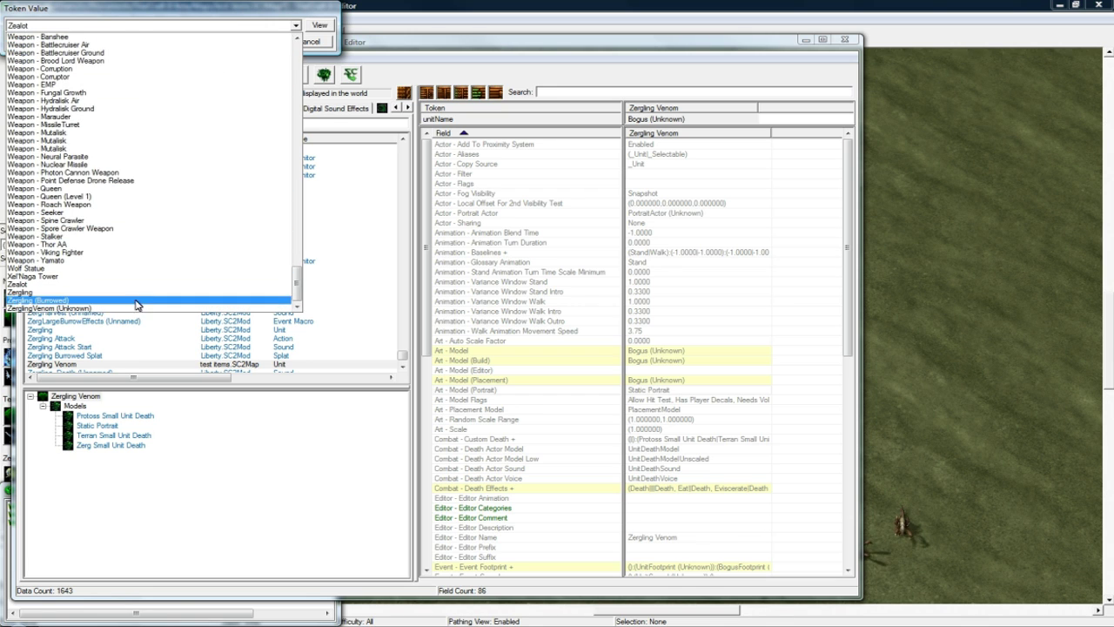
{"action": "left_click", "coordinate": [123, 310]}
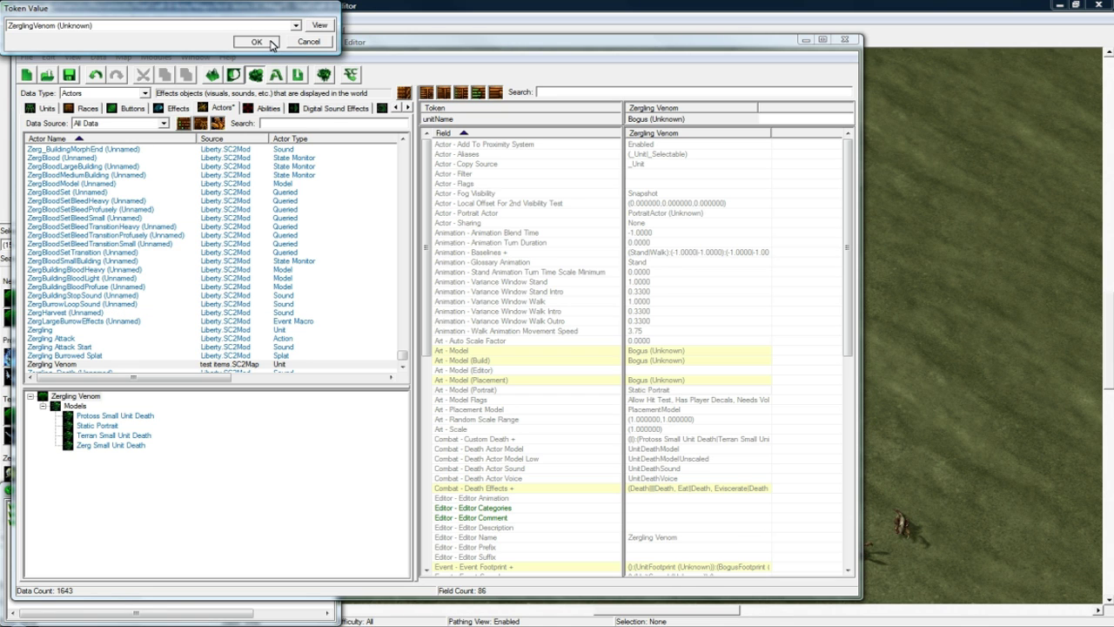
{"action": "left_click", "coordinate": [271, 43]}
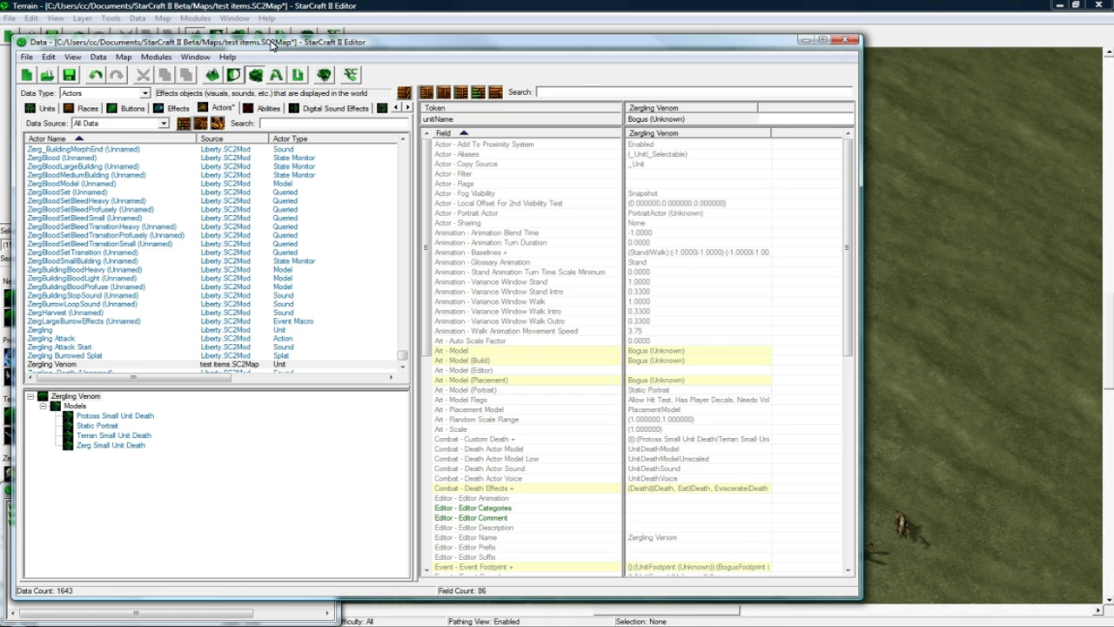
{"action": "left_click", "coordinate": [681, 185]}
Step: Inspect Zergling Venom's Art - Model value and leave it unchanged
{"action": "left_click_drag", "start_coordinate": [849, 305], "coordinate": [839, 315]}
{"action": "left_click", "coordinate": [698, 332]}
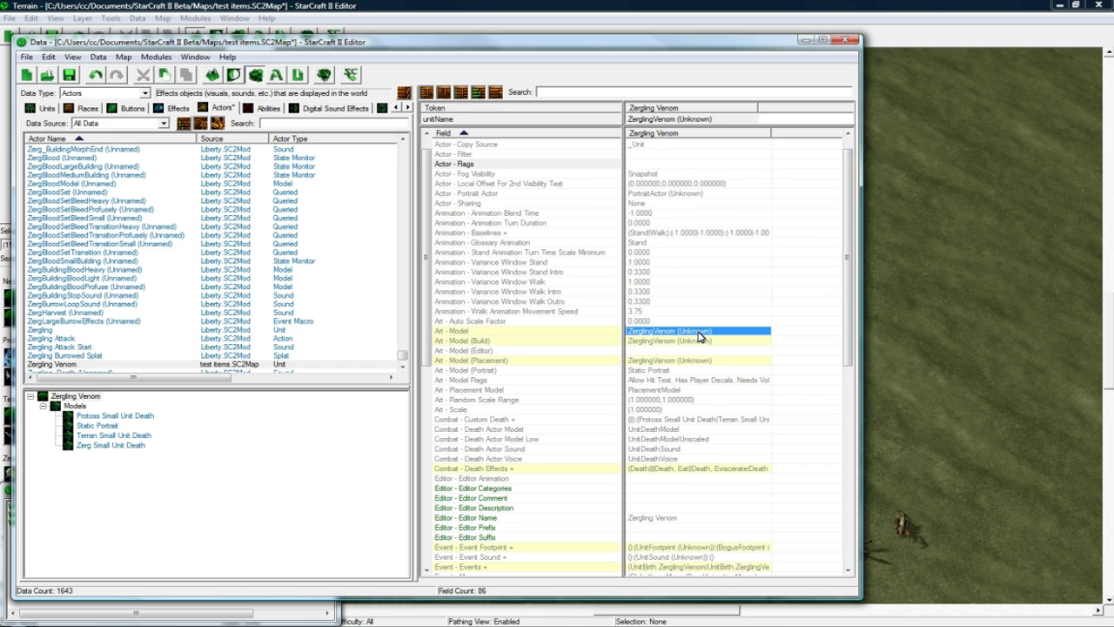
{"action": "double_click", "coordinate": [698, 333]}
{"action": "left_click", "coordinate": [836, 112]}
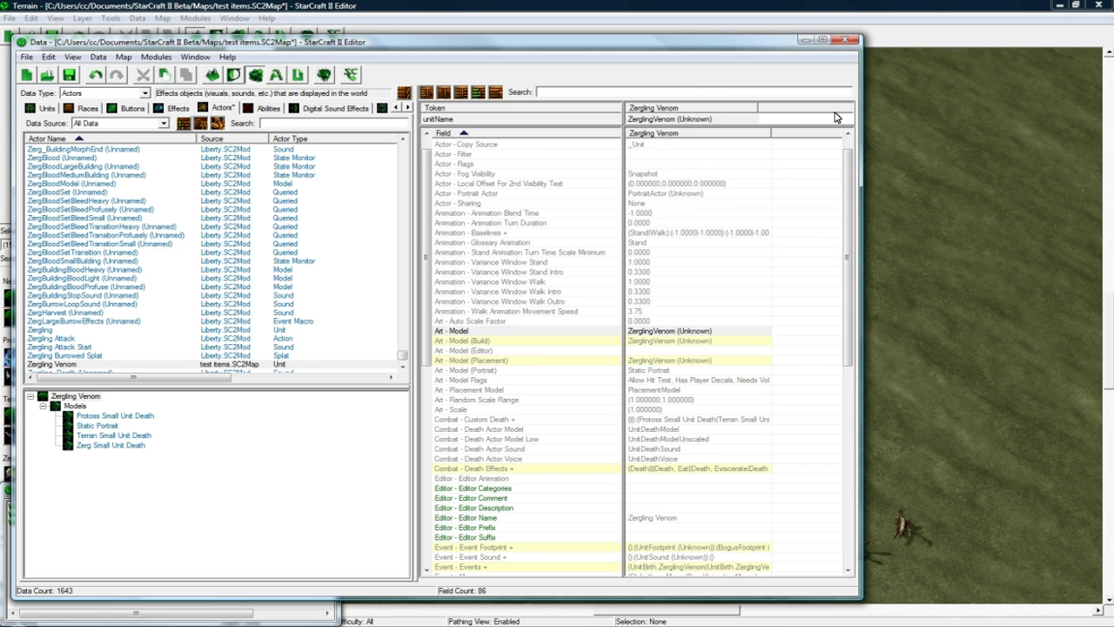
{"action": "left_click", "coordinate": [405, 368]}
{"action": "left_click_drag", "start_coordinate": [405, 366], "coordinate": [406, 323]}
Step: Copy the Sword's Crate model into Zergling Venom's Art - Model field
{"action": "left_click", "coordinate": [167, 271]}
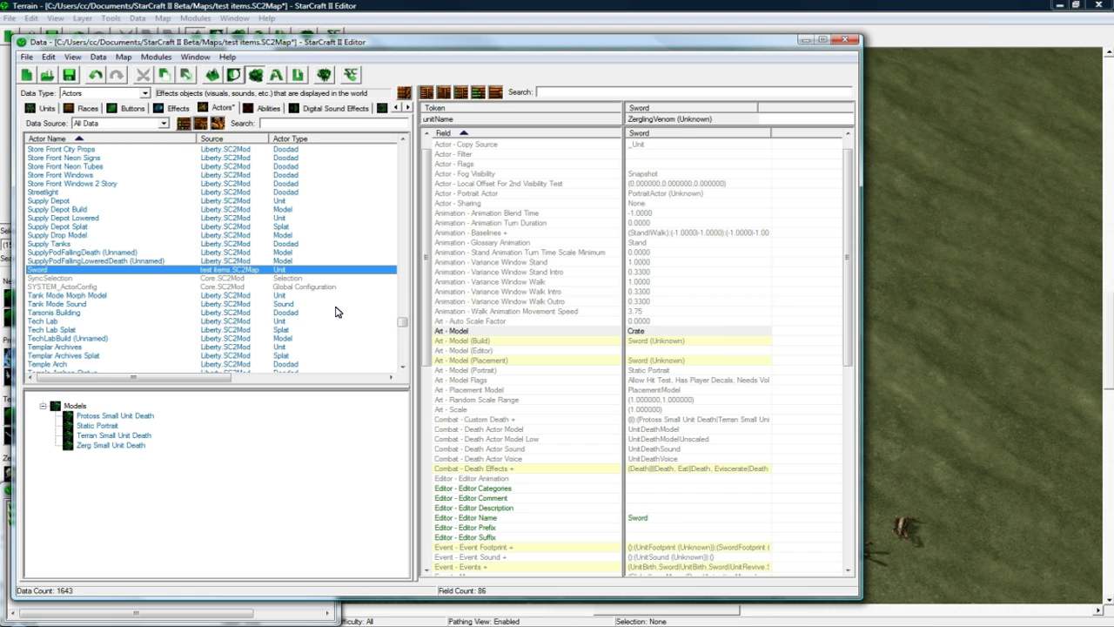
{"action": "left_click", "coordinate": [652, 331]}
{"action": "left_click_drag", "start_coordinate": [402, 324], "coordinate": [402, 358]}
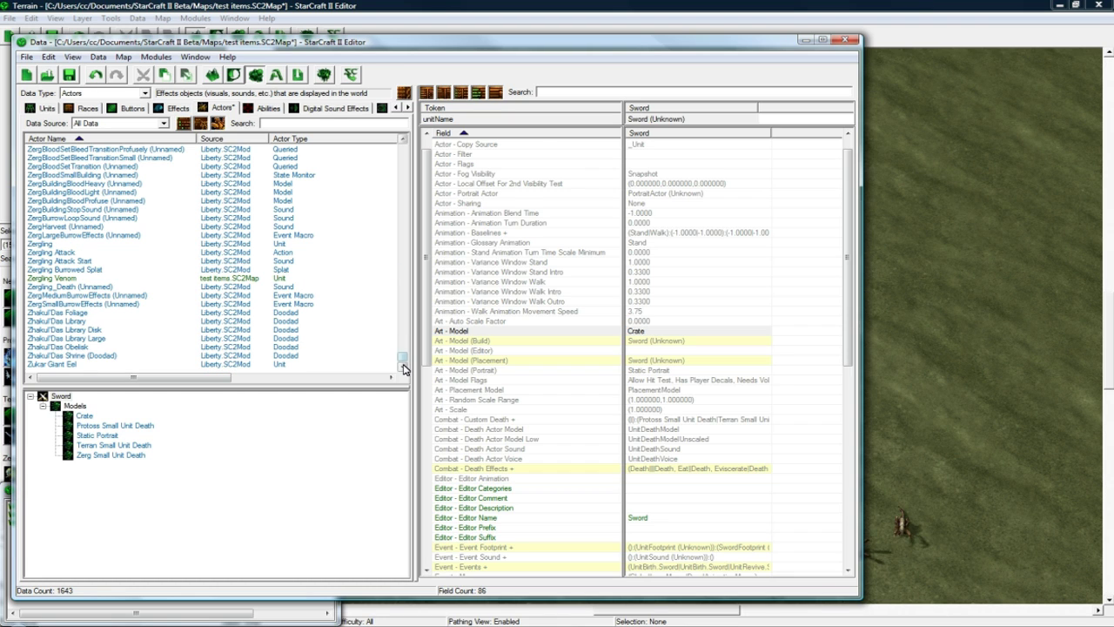
{"action": "left_click", "coordinate": [115, 280]}
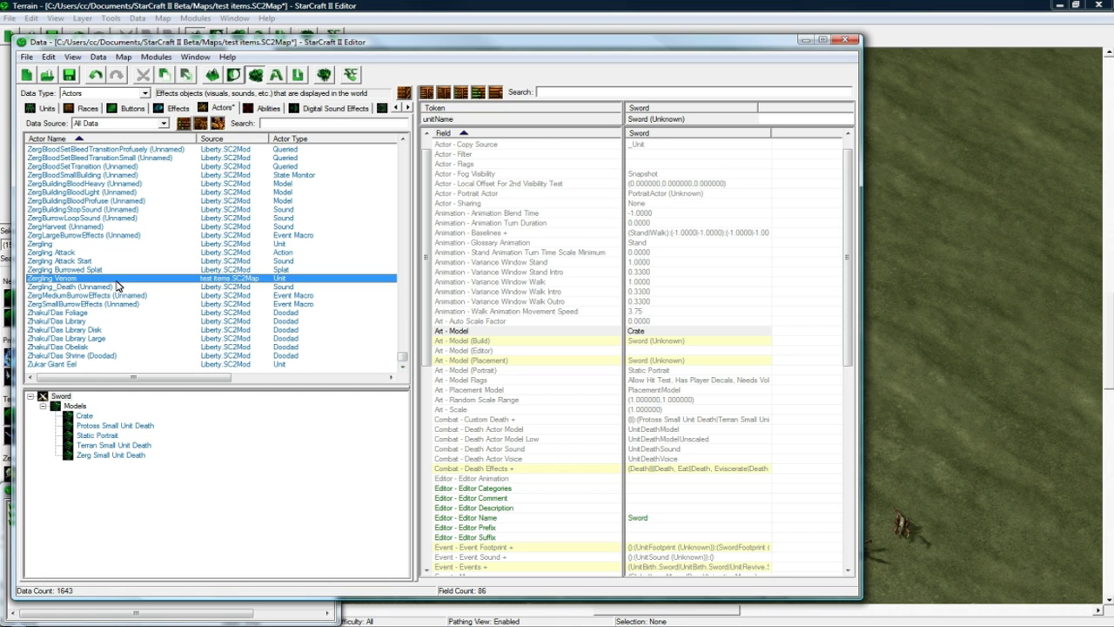
{"action": "left_click", "coordinate": [652, 333]}
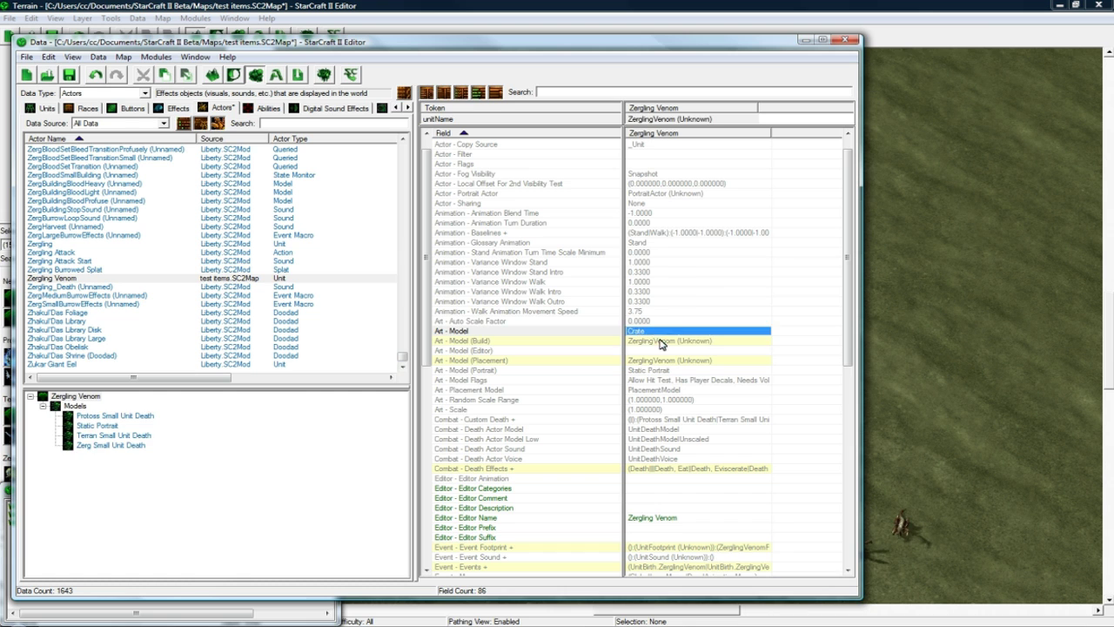
{"action": "left_click_drag", "start_coordinate": [850, 303], "coordinate": [833, 497]}
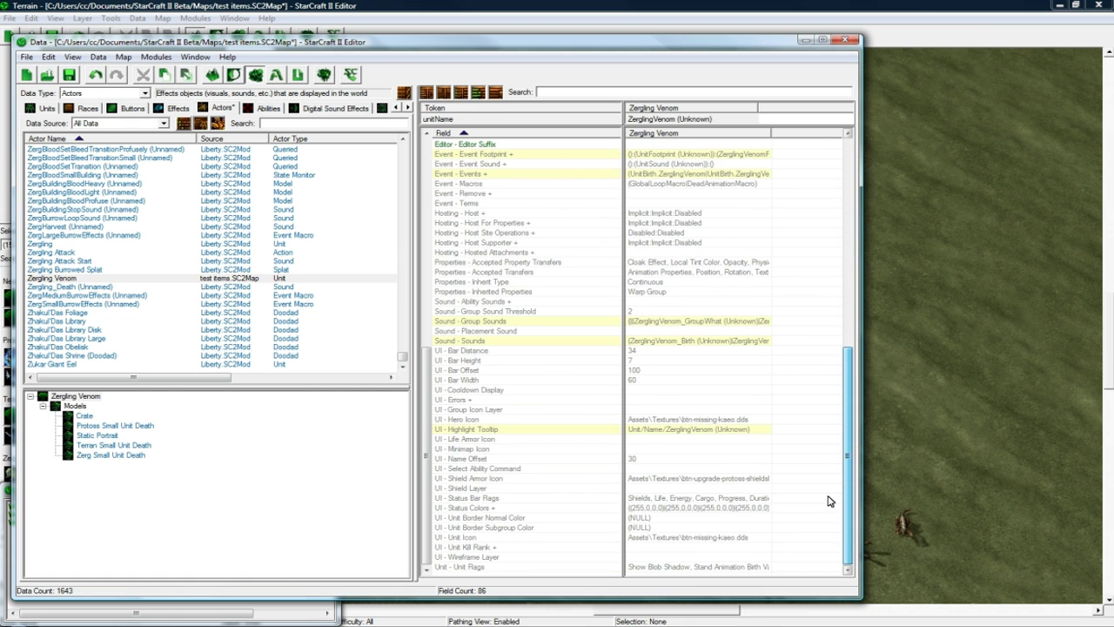
Step: Browse for a Zergling Venom unit icon image, then cancel without changes
{"action": "double_click", "coordinate": [694, 538]}
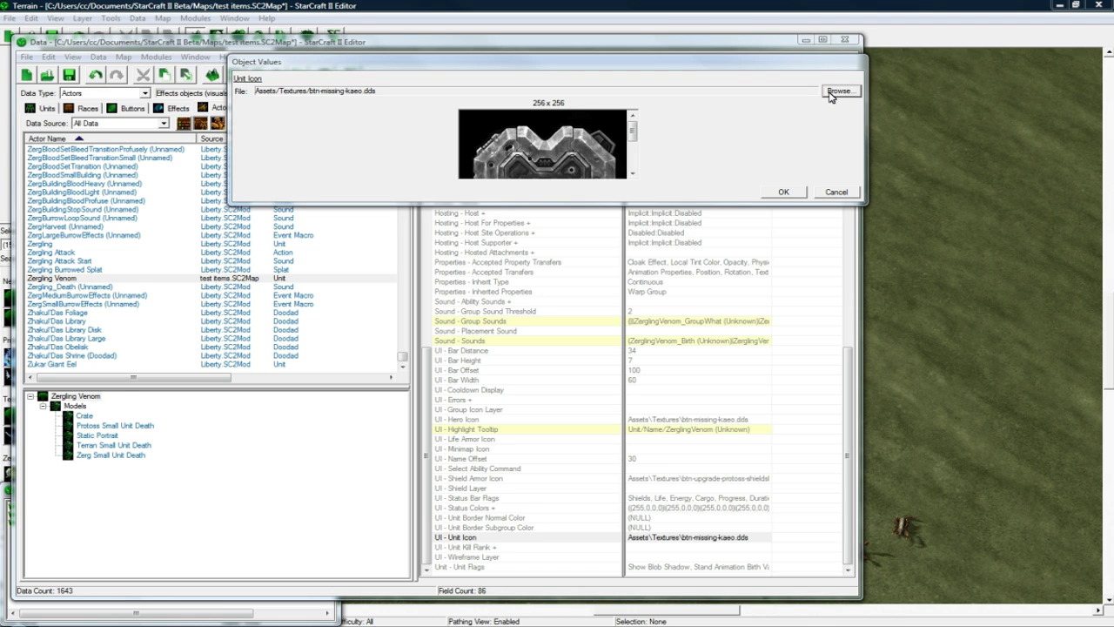
{"action": "left_click", "coordinate": [829, 91]}
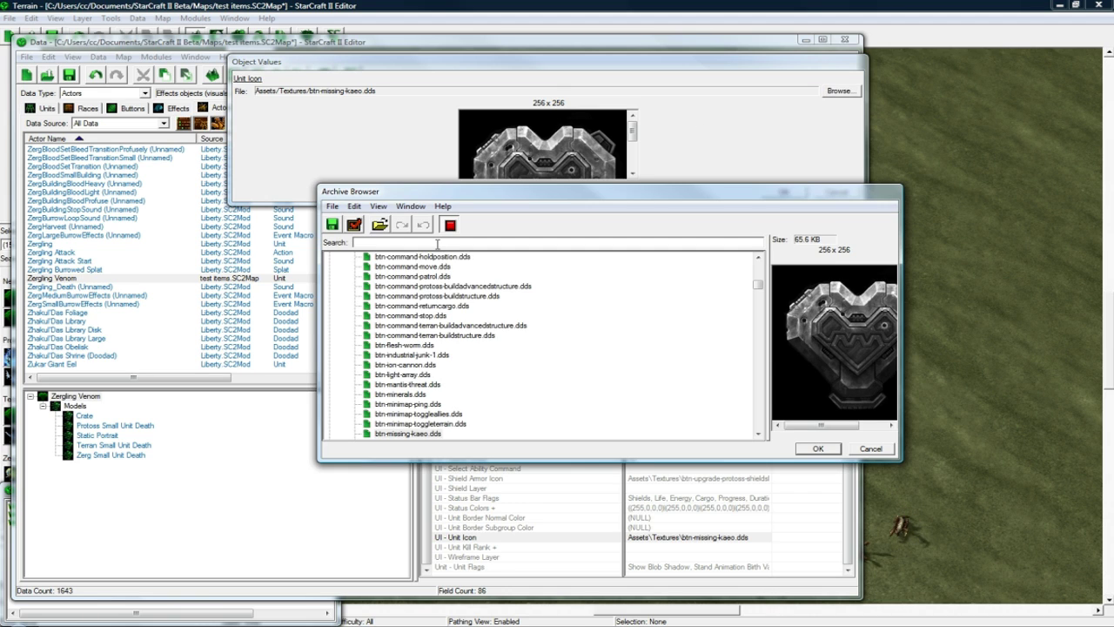
{"action": "left_click", "coordinate": [867, 450]}
{"action": "left_click", "coordinate": [837, 193]}
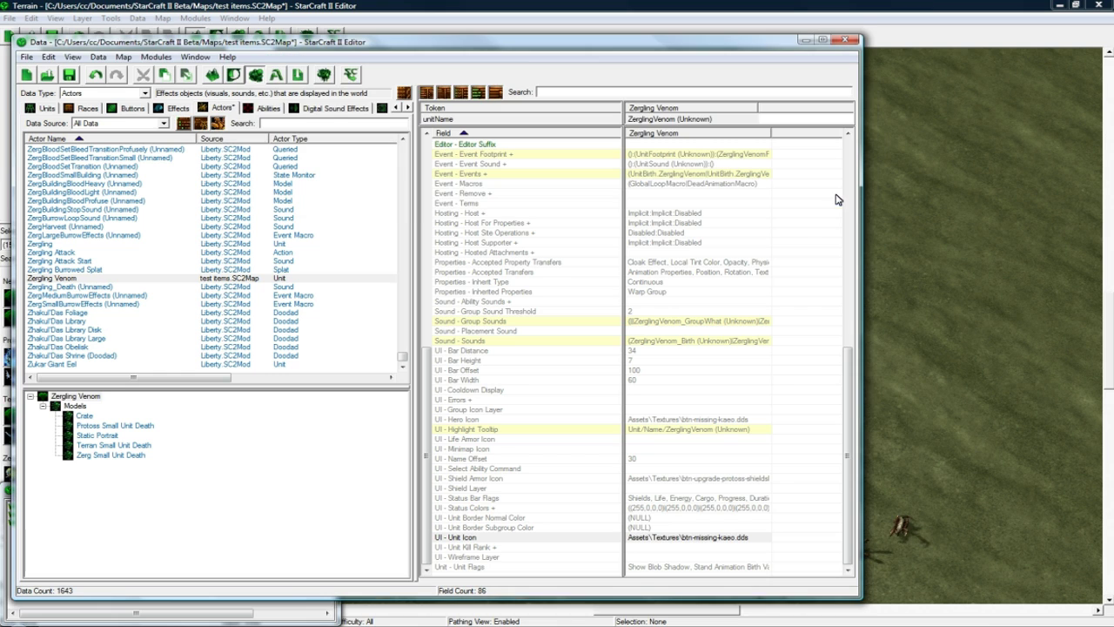
Step: Copy the Zergling Venom button's Icon path from the Buttons data
{"action": "left_click", "coordinate": [130, 108]}
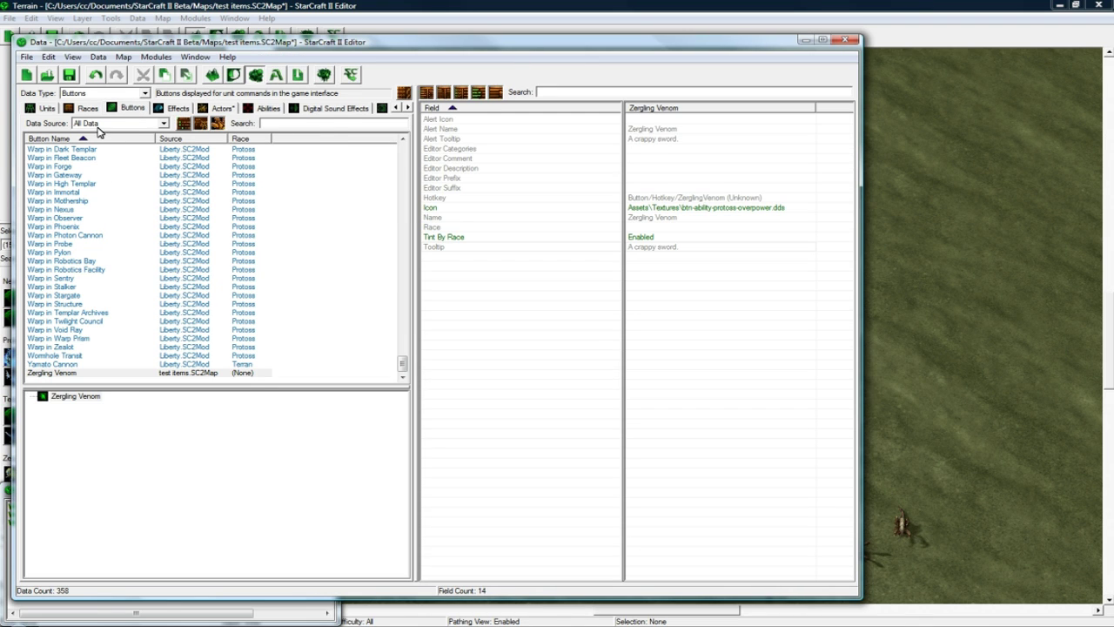
{"action": "left_click", "coordinate": [99, 130]}
{"action": "left_click", "coordinate": [92, 138]}
{"action": "left_click", "coordinate": [78, 376]}
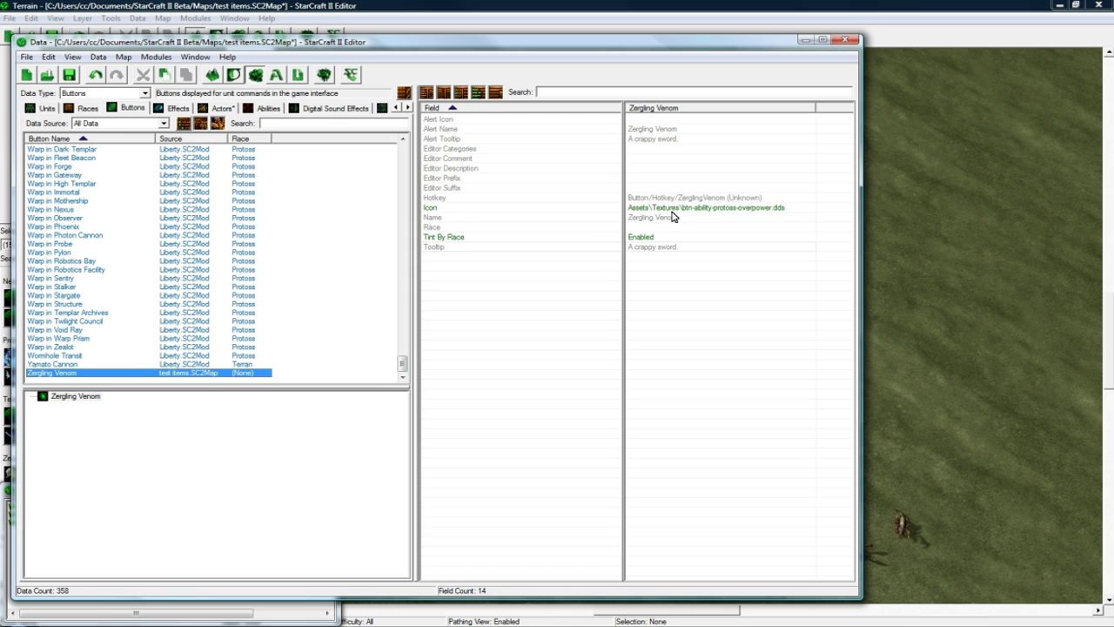
{"action": "left_click", "coordinate": [699, 210]}
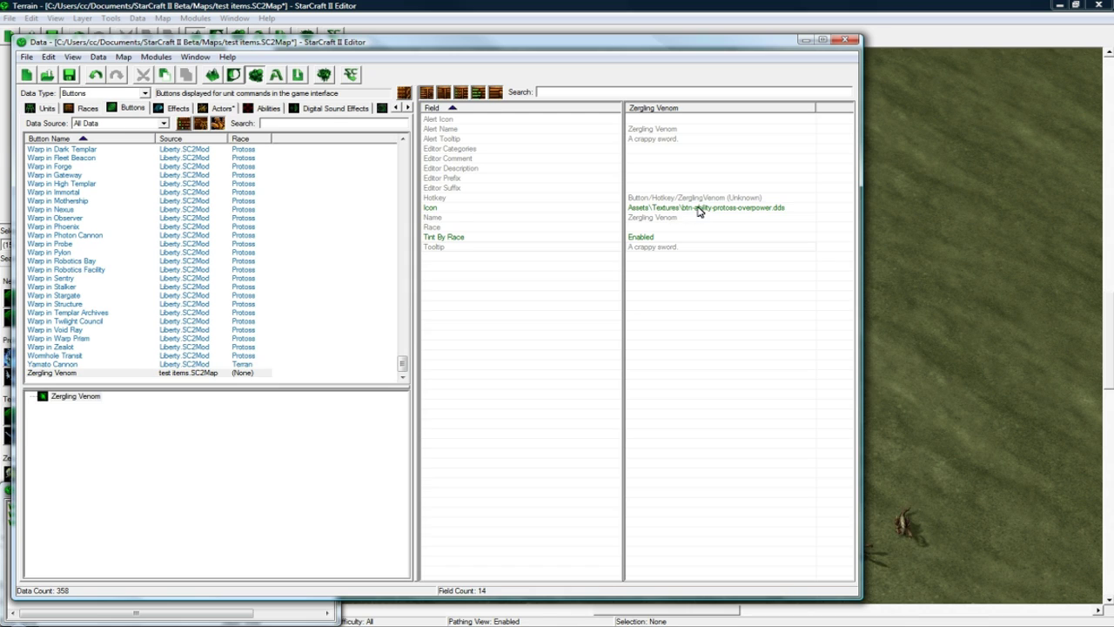
Step: Paste btn-ability-protoss-overpower.dds into Zergling Venom's actor UI - Unit Icon
{"action": "left_click", "coordinate": [217, 107]}
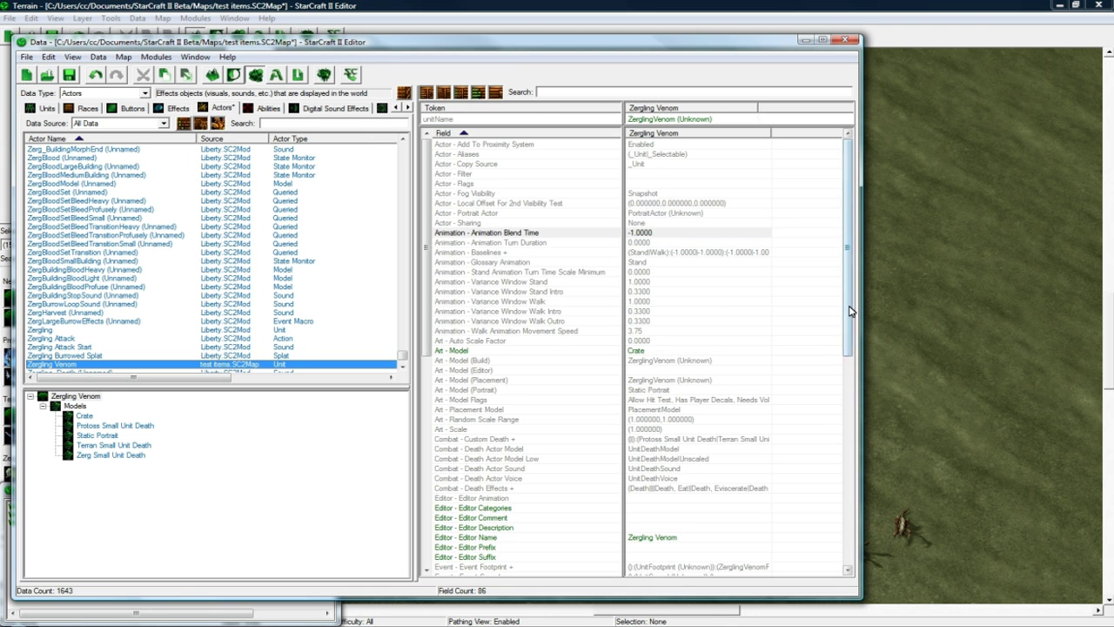
{"action": "left_click_drag", "start_coordinate": [851, 318], "coordinate": [843, 526]}
{"action": "left_click", "coordinate": [747, 540]}
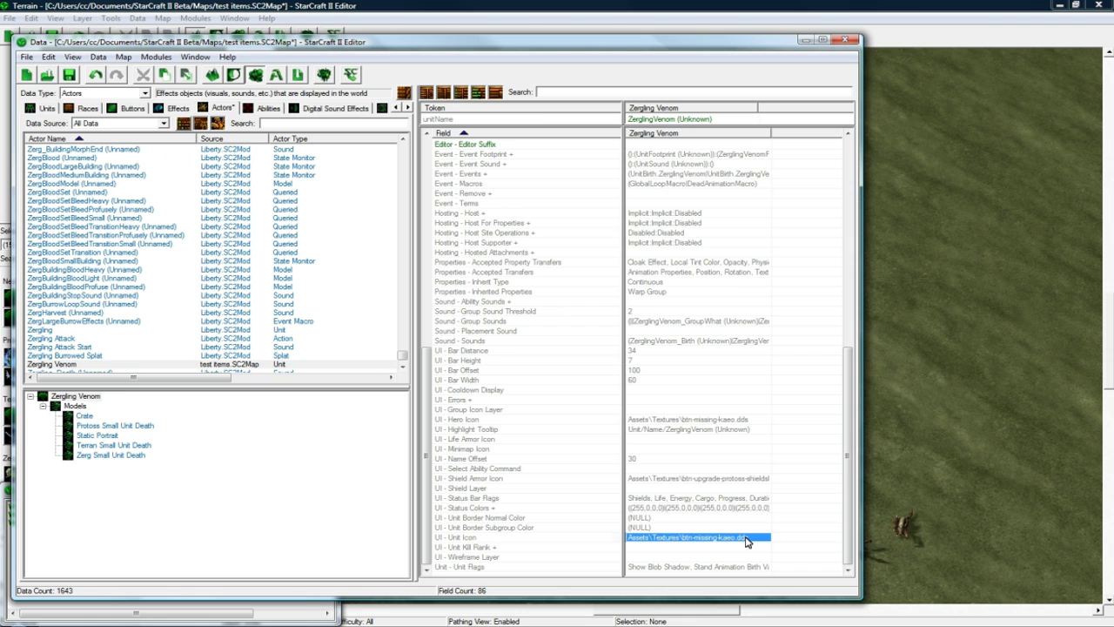
{"action": "key", "text": "ctrl+v"}
{"action": "left_click", "coordinate": [746, 520]}
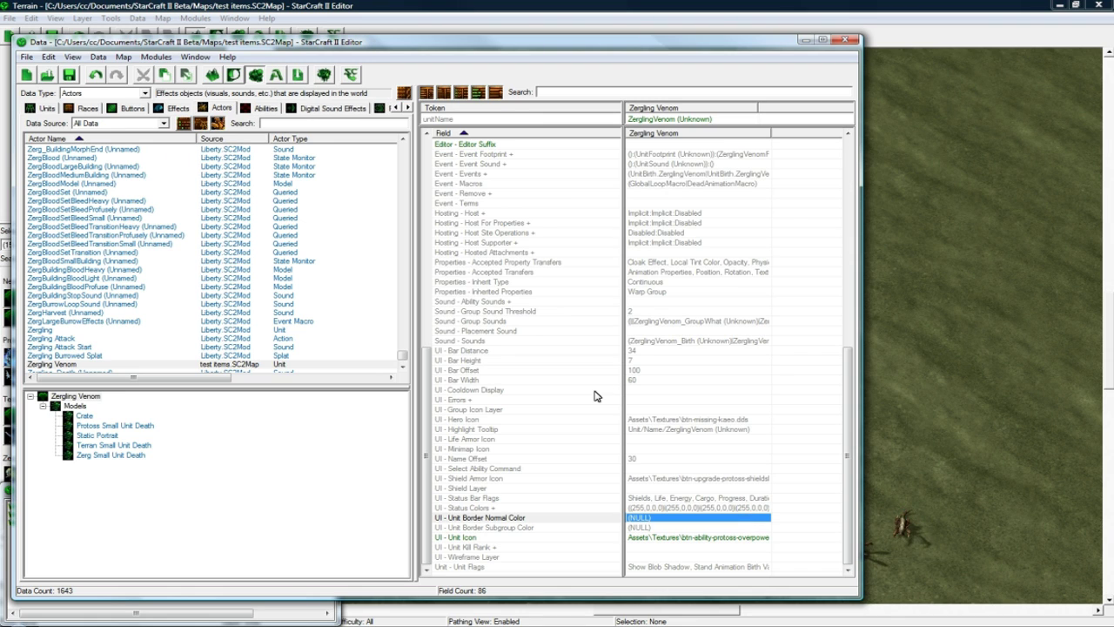
Step: Return to the map and set the palette to Neutral player and Item type
{"action": "left_click", "coordinate": [46, 108]}
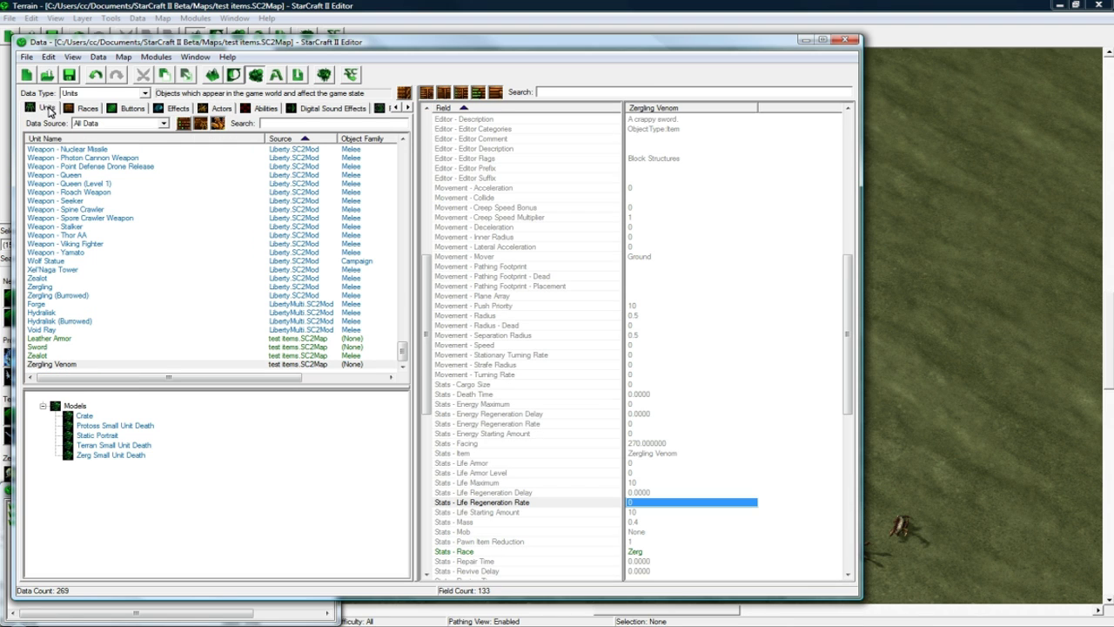
{"action": "key", "text": "F3"}
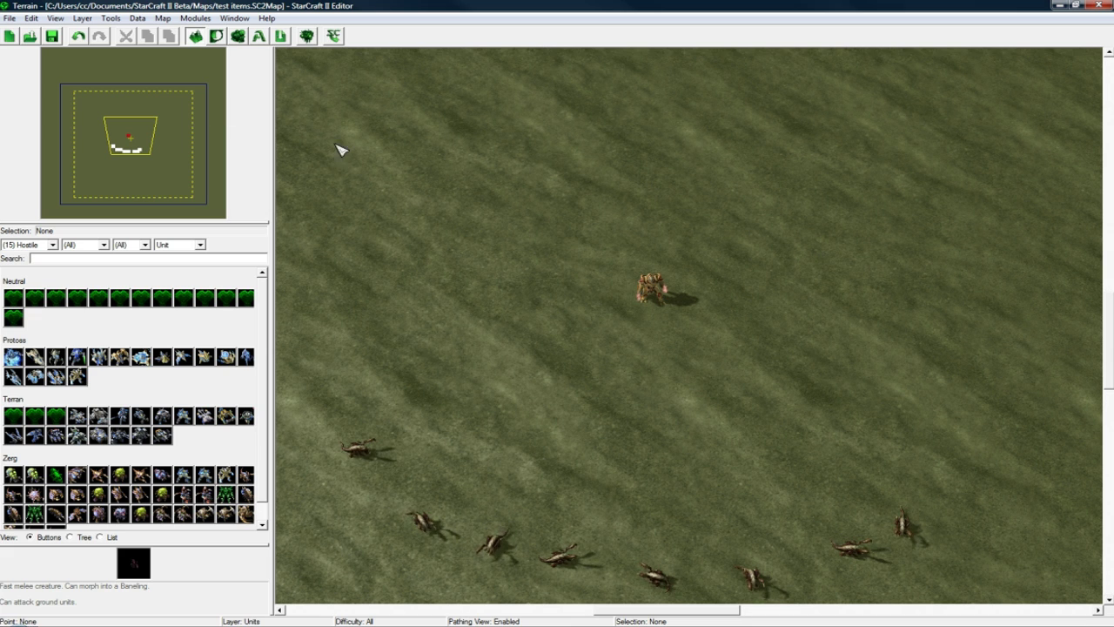
{"action": "left_click", "coordinate": [35, 246]}
{"action": "left_click", "coordinate": [35, 258]}
{"action": "left_click", "coordinate": [195, 248]}
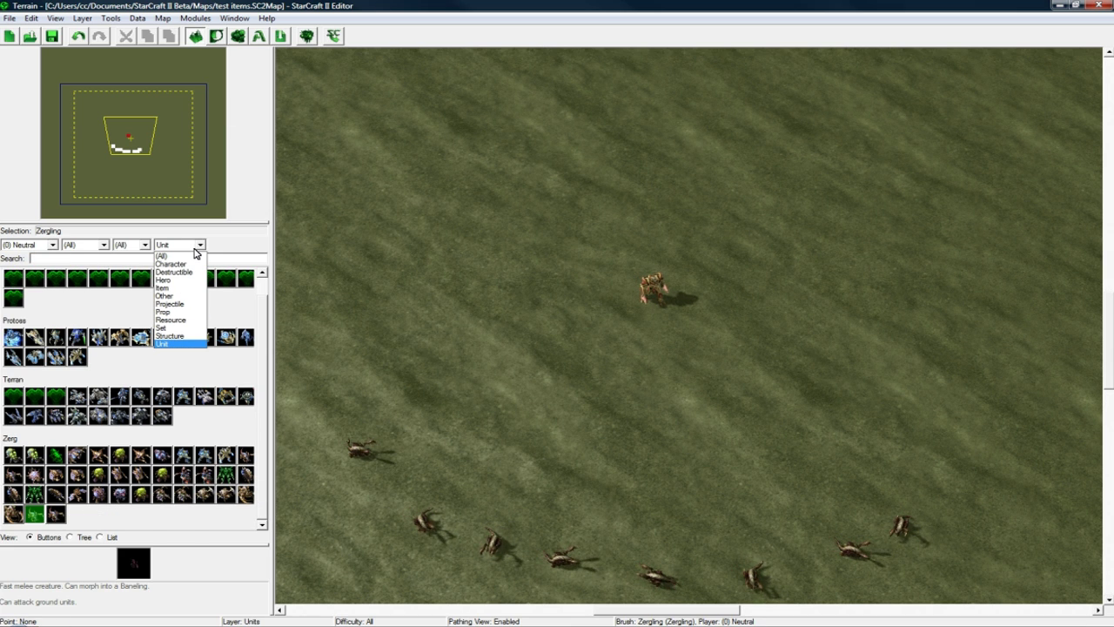
{"action": "left_click", "coordinate": [182, 288]}
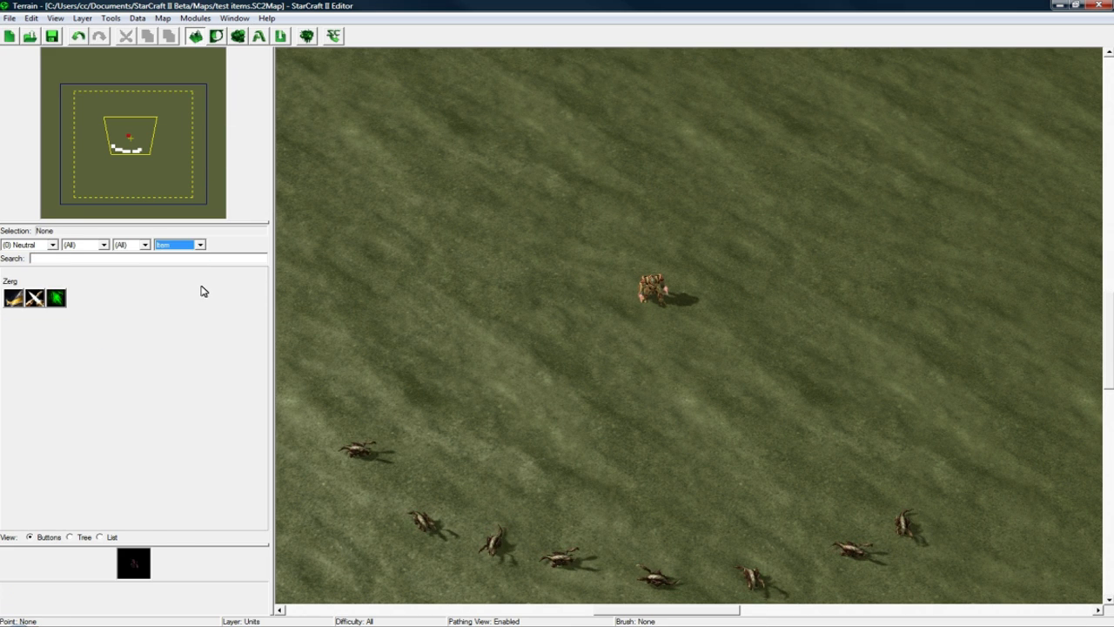
Step: Place Leather Armor, Sword and Zergling Venom items beside the unit, undoing extras
{"action": "left_click", "coordinate": [13, 299]}
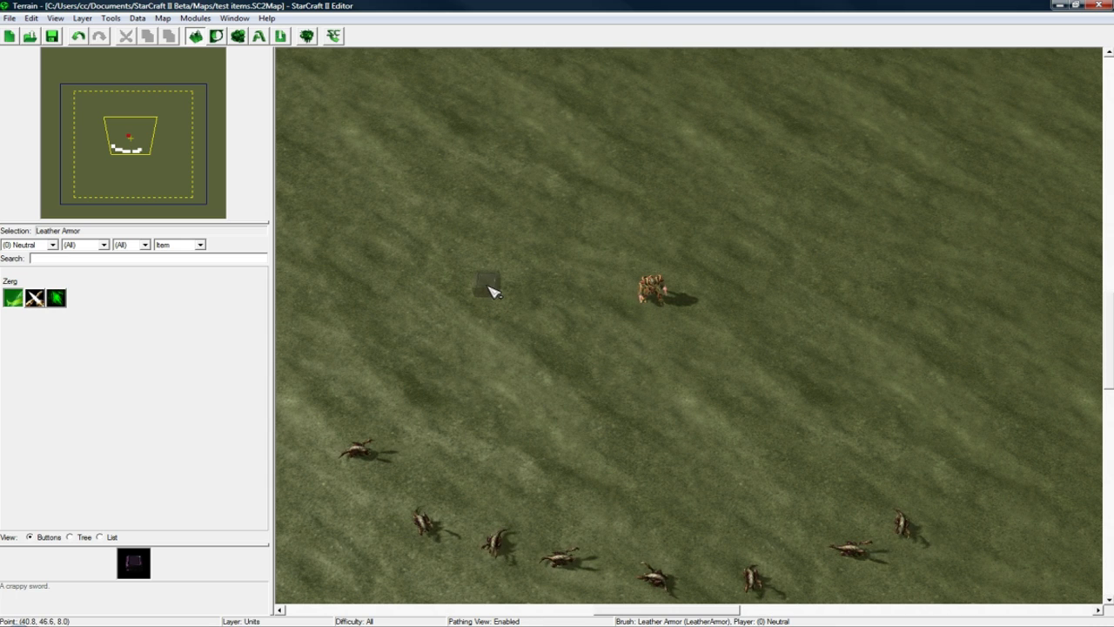
{"action": "left_click", "coordinate": [493, 296]}
{"action": "left_click", "coordinate": [35, 299]}
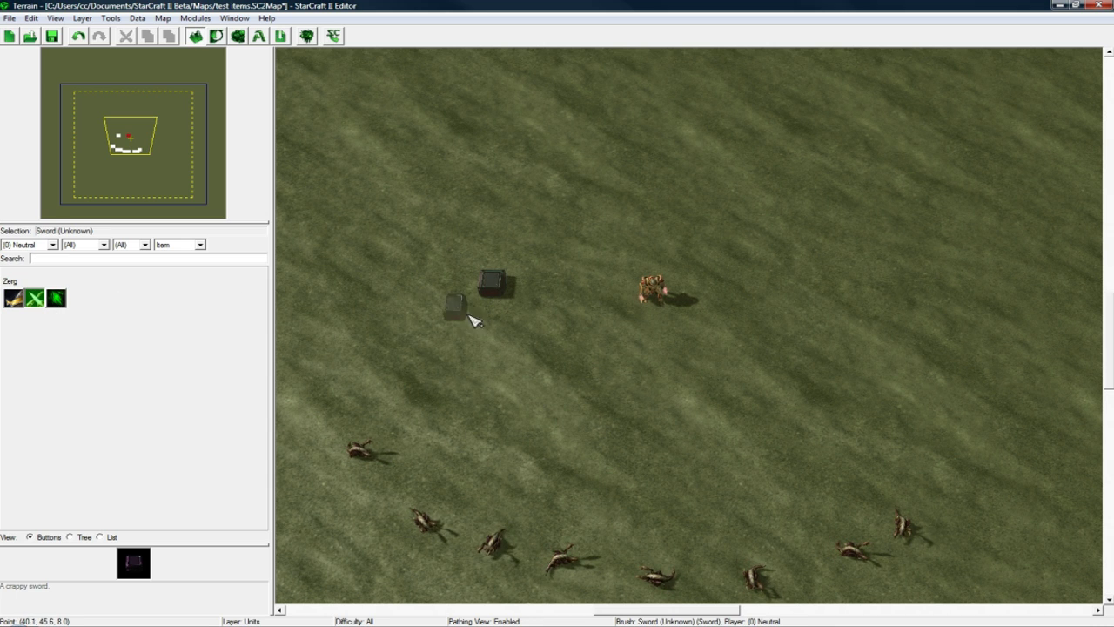
{"action": "left_click", "coordinate": [493, 329]}
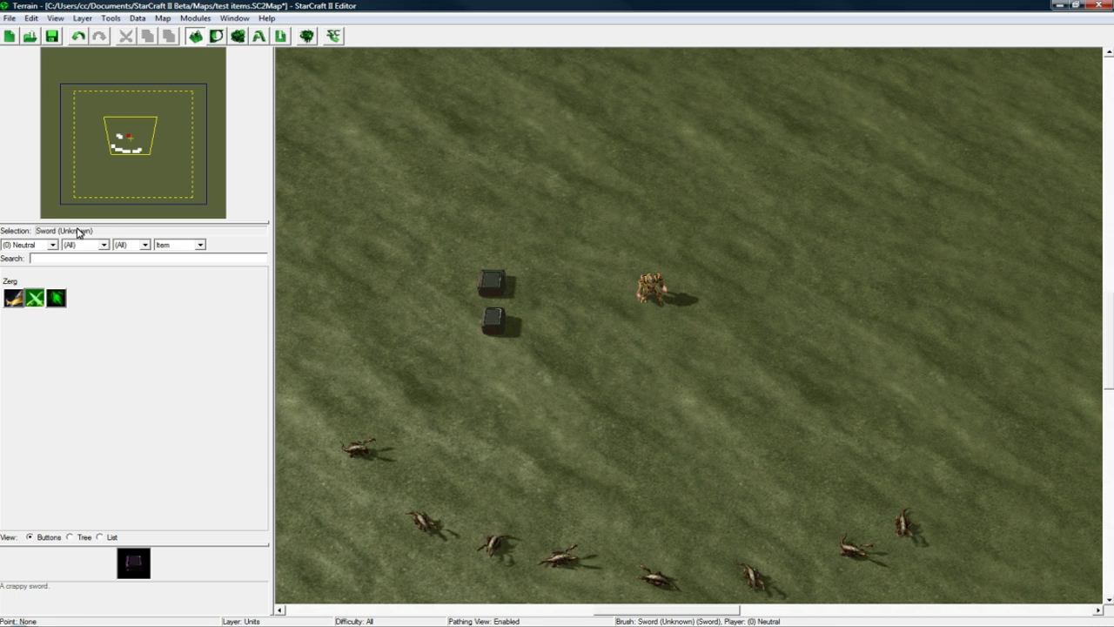
{"action": "left_click", "coordinate": [56, 298]}
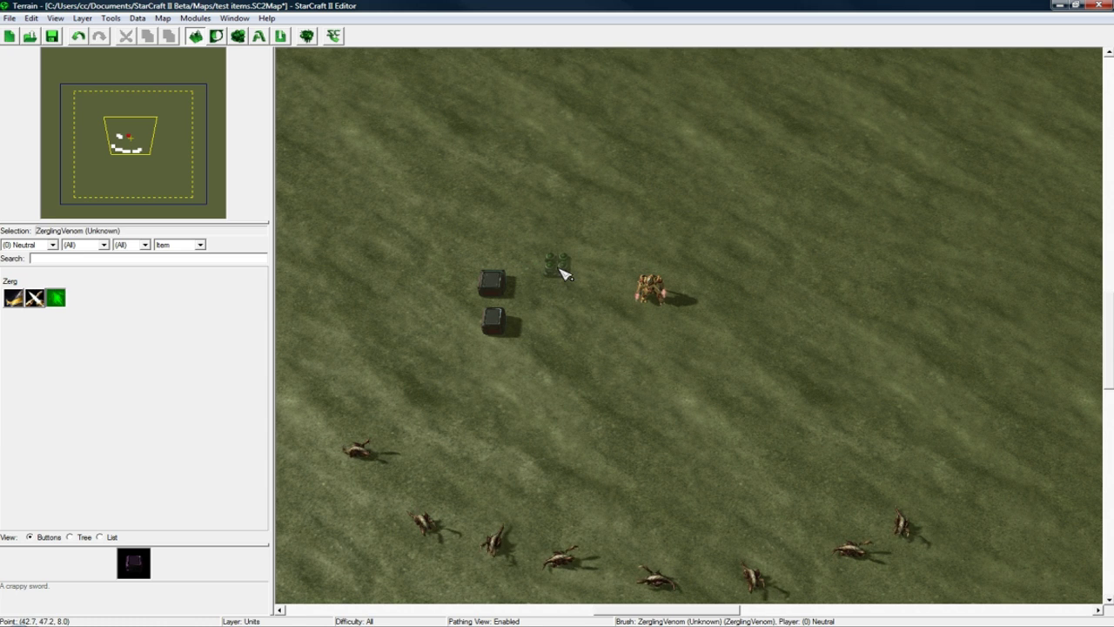
{"action": "mouse_move", "coordinate": [580, 319]}
{"action": "left_mouse_down"}
{"action": "mouse_move", "coordinate": [619, 386]}
{"action": "mouse_move", "coordinate": [651, 401]}
{"action": "mouse_move", "coordinate": [736, 368]}
{"action": "mouse_move", "coordinate": [790, 316]}
{"action": "mouse_move", "coordinate": [765, 253]}
{"action": "mouse_move", "coordinate": [670, 218]}
{"action": "left_mouse_up"}
{"action": "key", "text": "ctrl+z"}
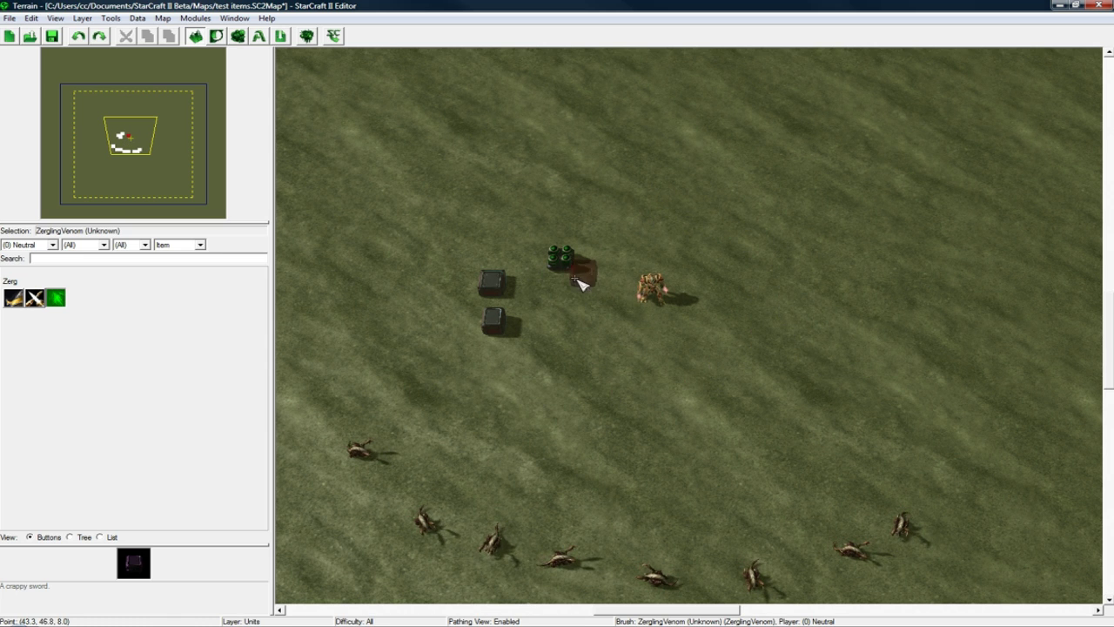
{"action": "key", "text": "Escape"}
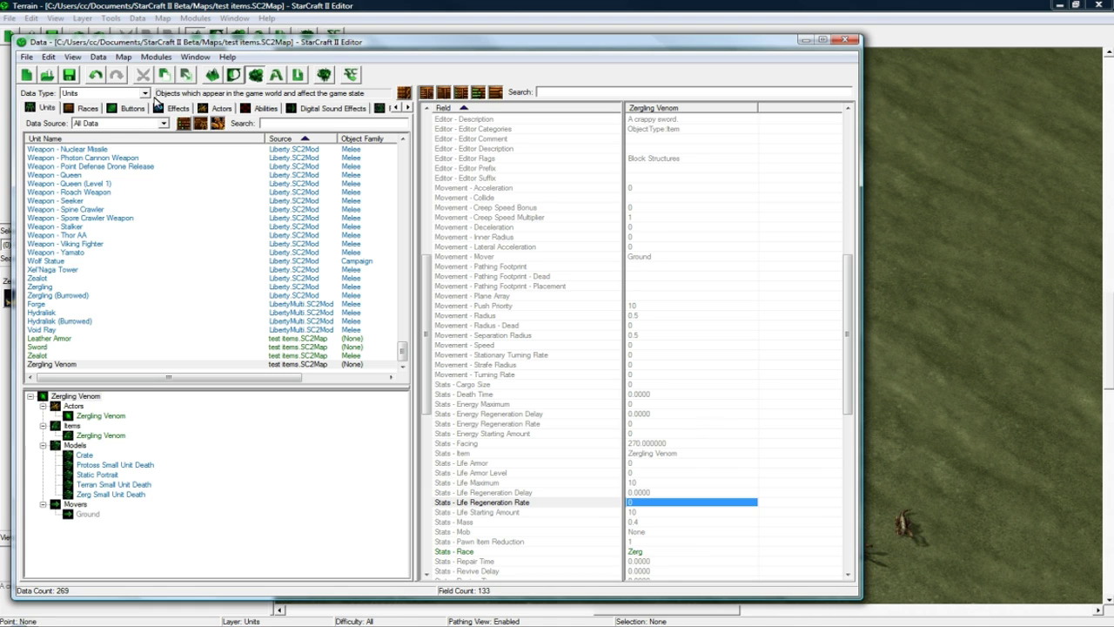
Step: Switch the Data editor to the Abilities data type
{"action": "left_click", "coordinate": [404, 360]}
{"action": "left_click_drag", "start_coordinate": [404, 361], "coordinate": [402, 193]}
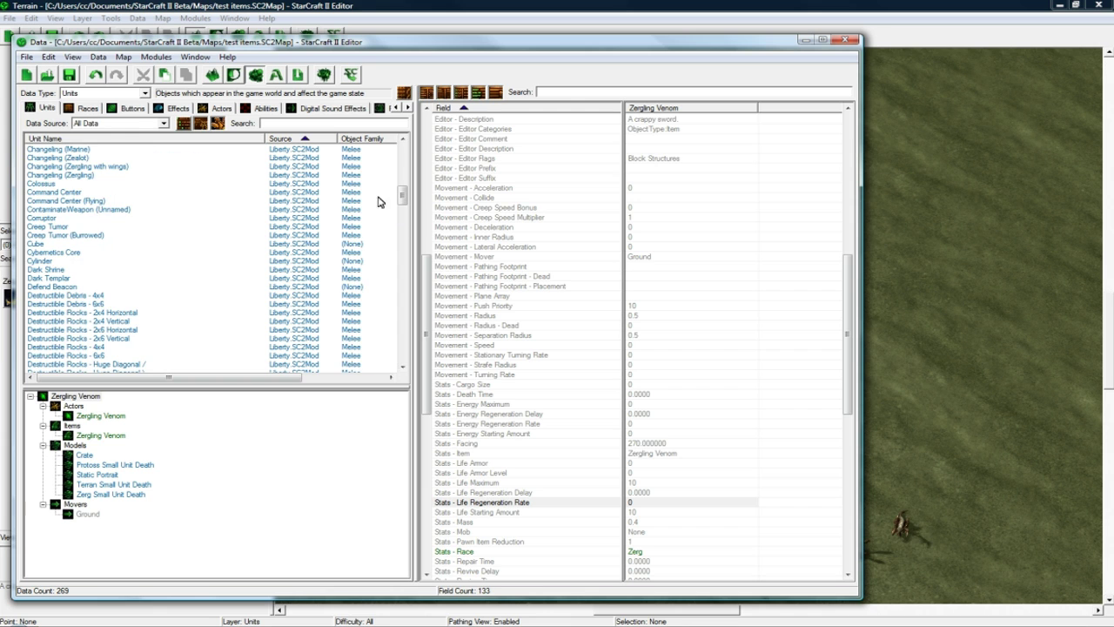
{"action": "left_click", "coordinate": [259, 110]}
{"action": "left_click", "coordinate": [120, 94]}
{"action": "scroll", "coordinate": [120, 101], "scroll_direction": "up", "scroll_amount": 5}
{"action": "left_click", "coordinate": [118, 102]}
Step: Add a Pawn-type ability named Pawn Shop with ID PawnShop
{"action": "left_click", "coordinate": [94, 186]}
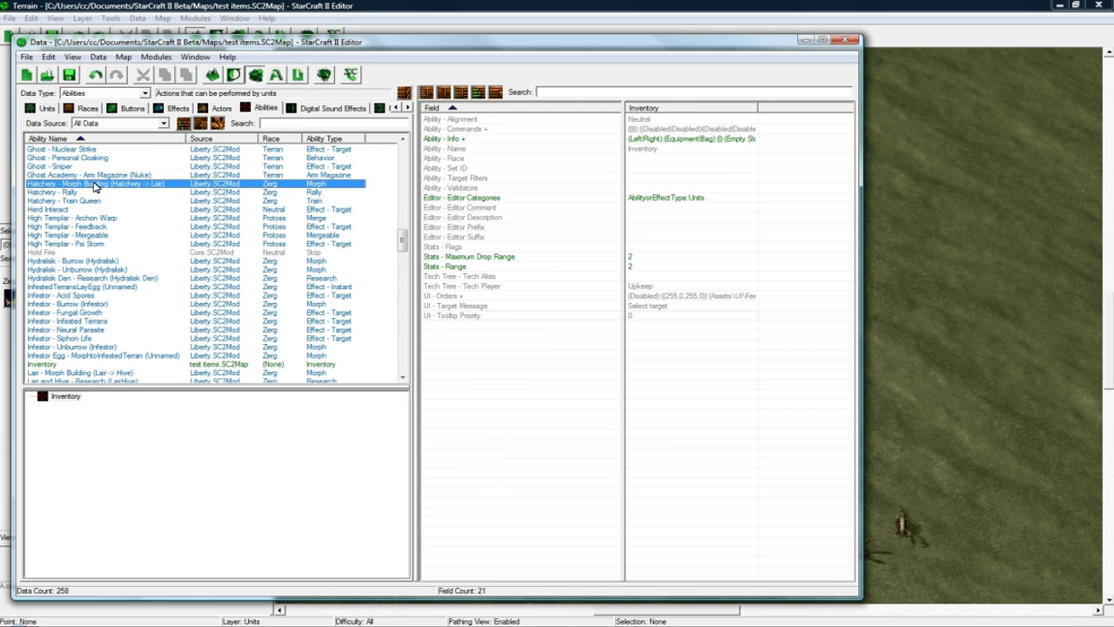
{"action": "right_click", "coordinate": [96, 186]}
{"action": "left_click", "coordinate": [122, 192]}
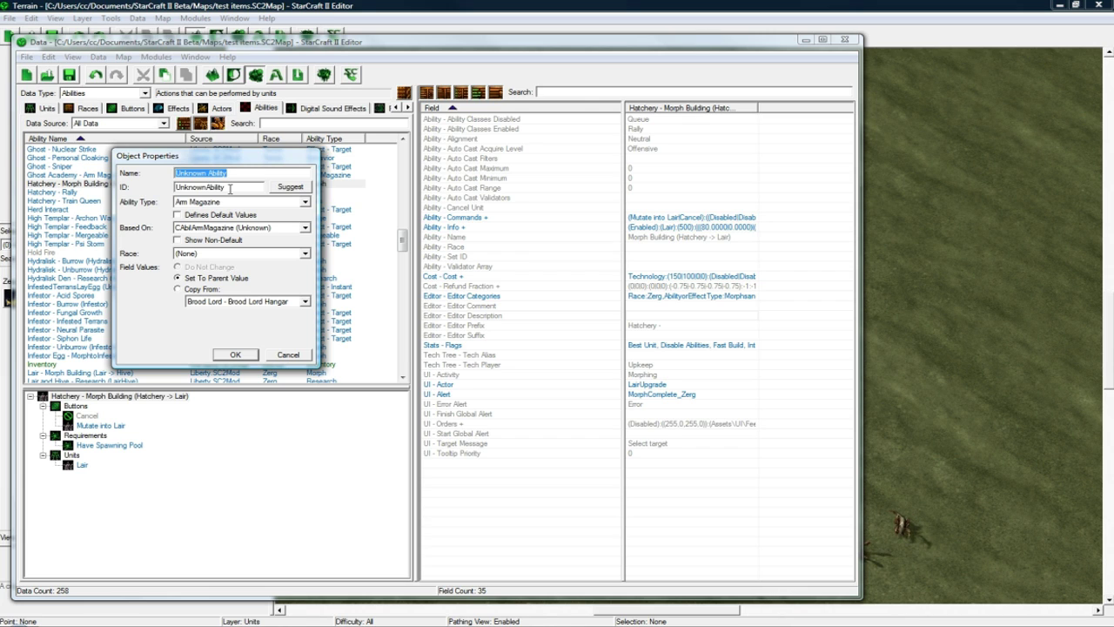
{"action": "type", "text": "Pawn Shop"}
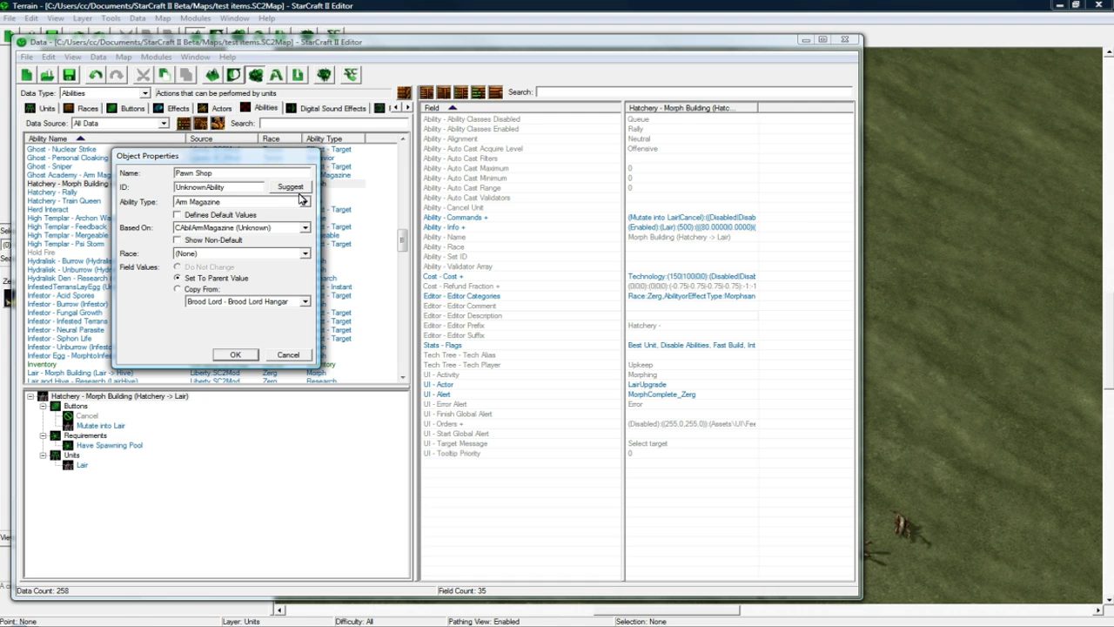
{"action": "left_click", "coordinate": [290, 186]}
{"action": "left_click", "coordinate": [305, 201]}
{"action": "left_click", "coordinate": [198, 364]}
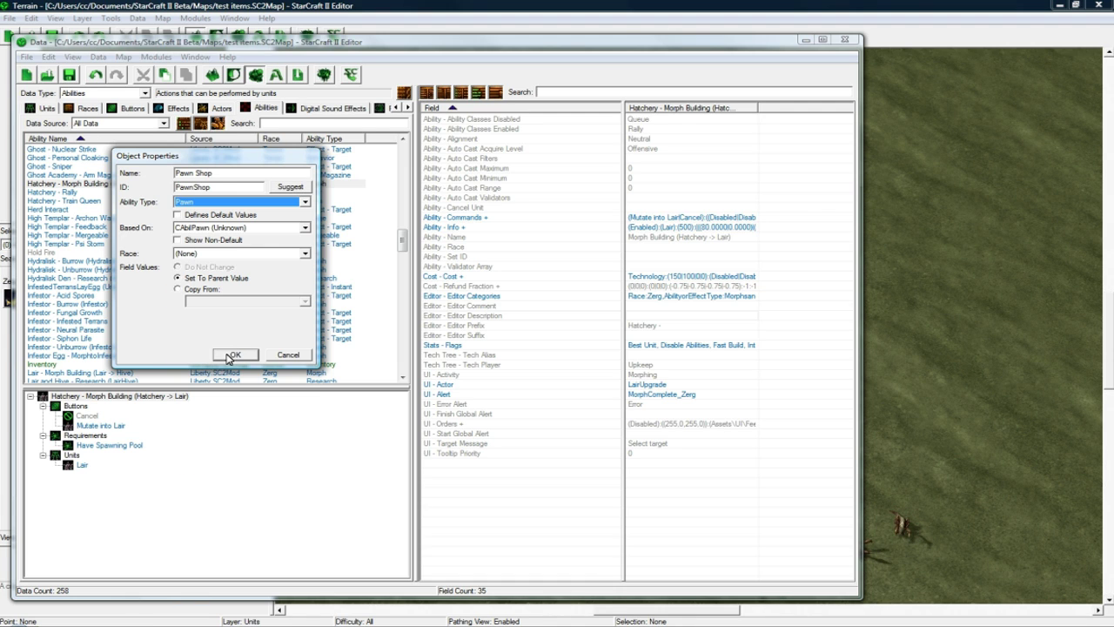
{"action": "left_click", "coordinate": [232, 355]}
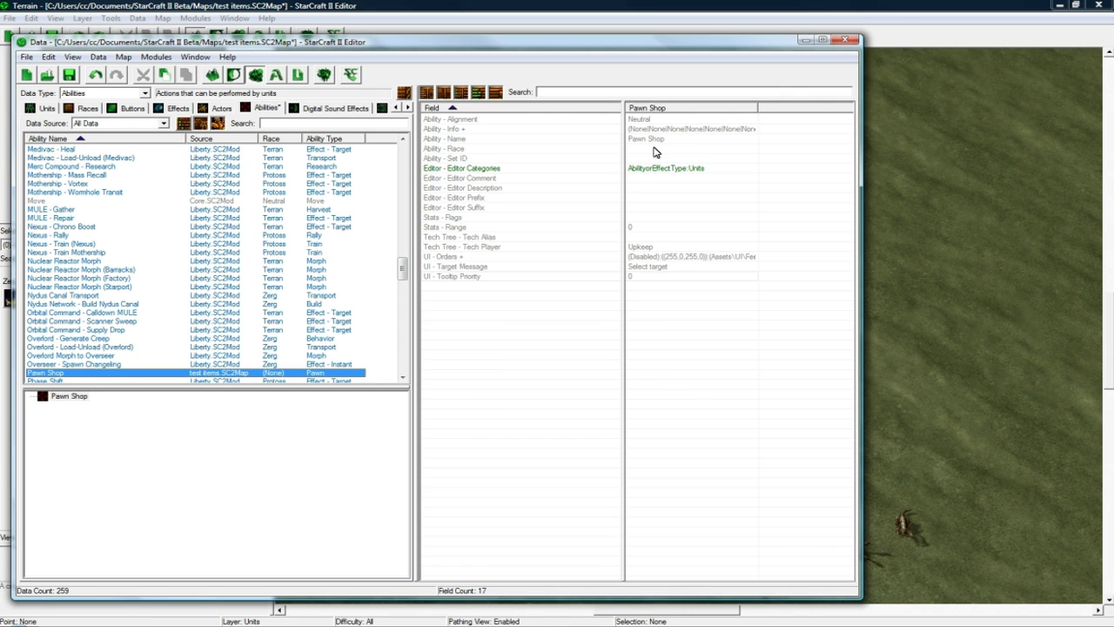
Step: Set the Pawn Shop ability's Stats - Flags to Smart
{"action": "double_click", "coordinate": [641, 217]}
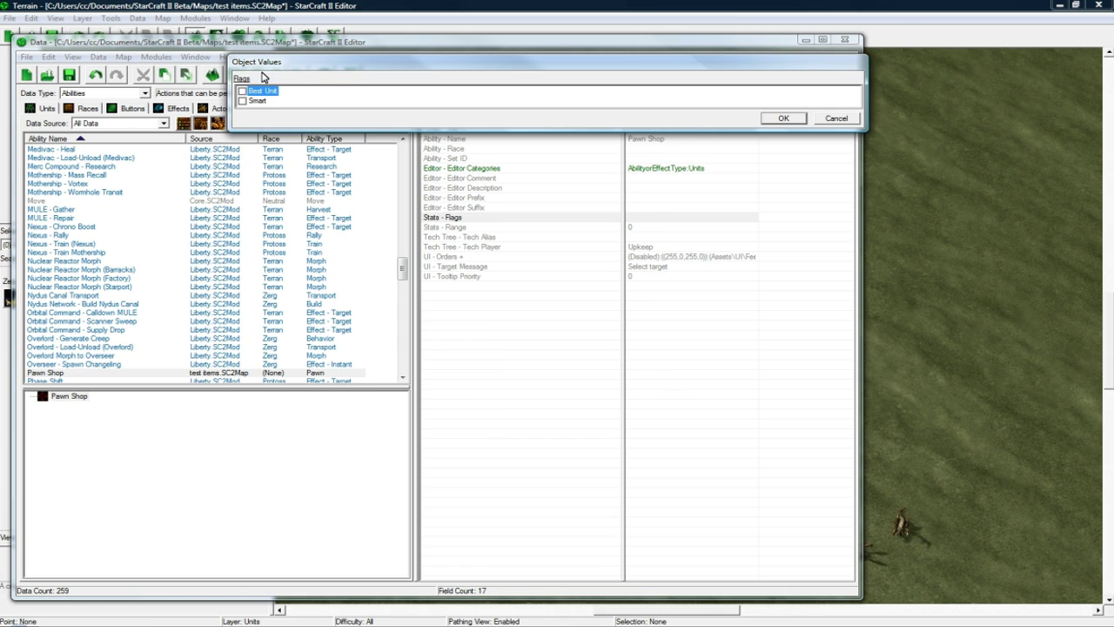
{"action": "left_click", "coordinate": [827, 119]}
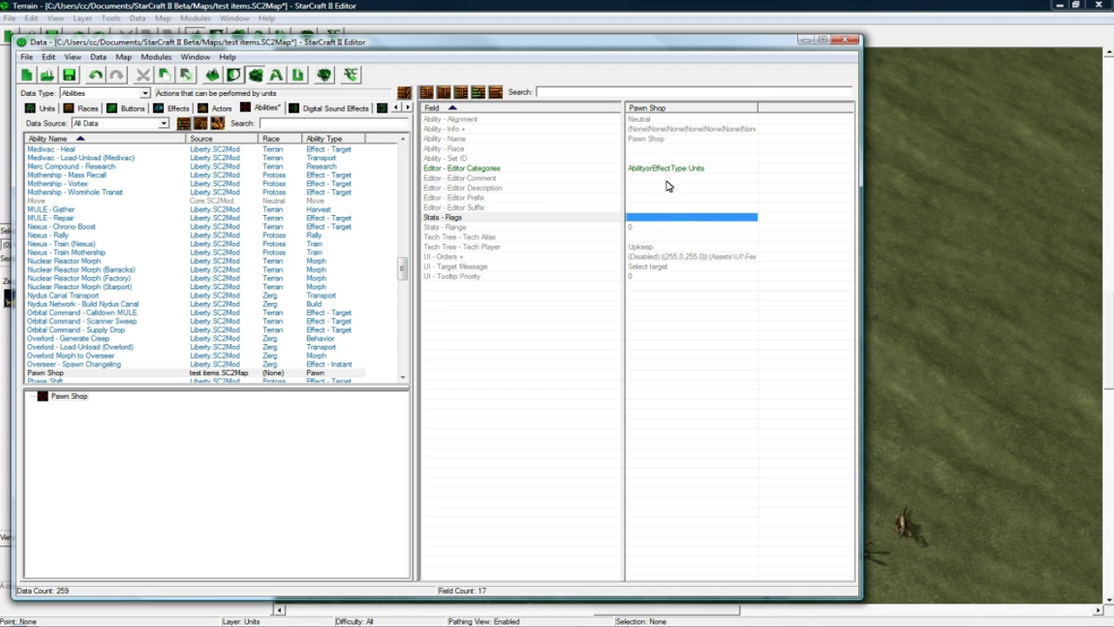
{"action": "double_click", "coordinate": [660, 219]}
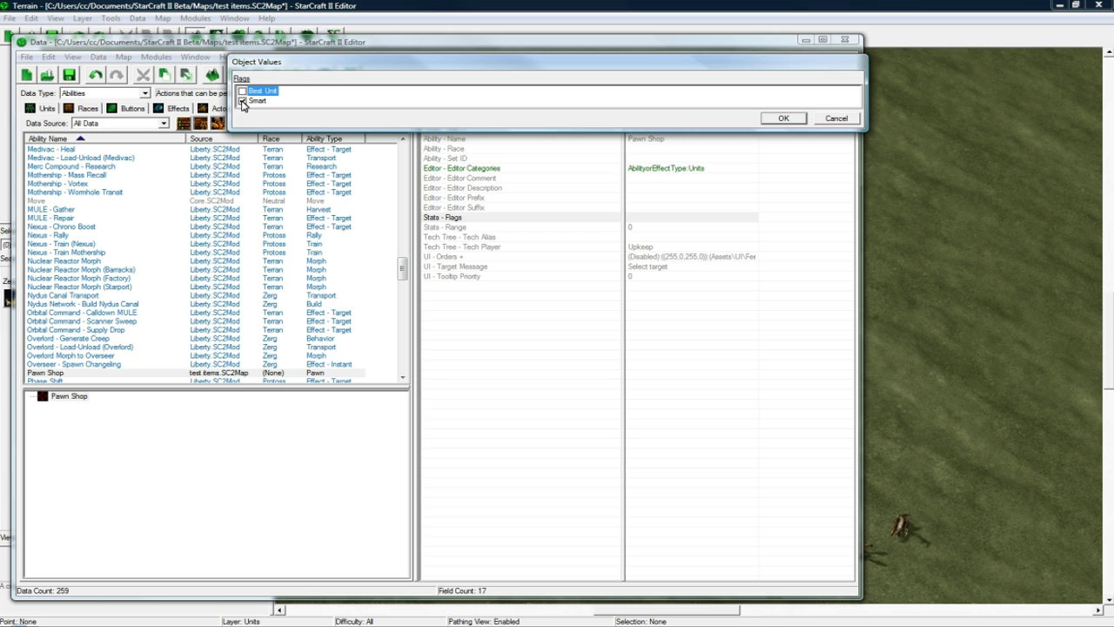
{"action": "left_click", "coordinate": [784, 119]}
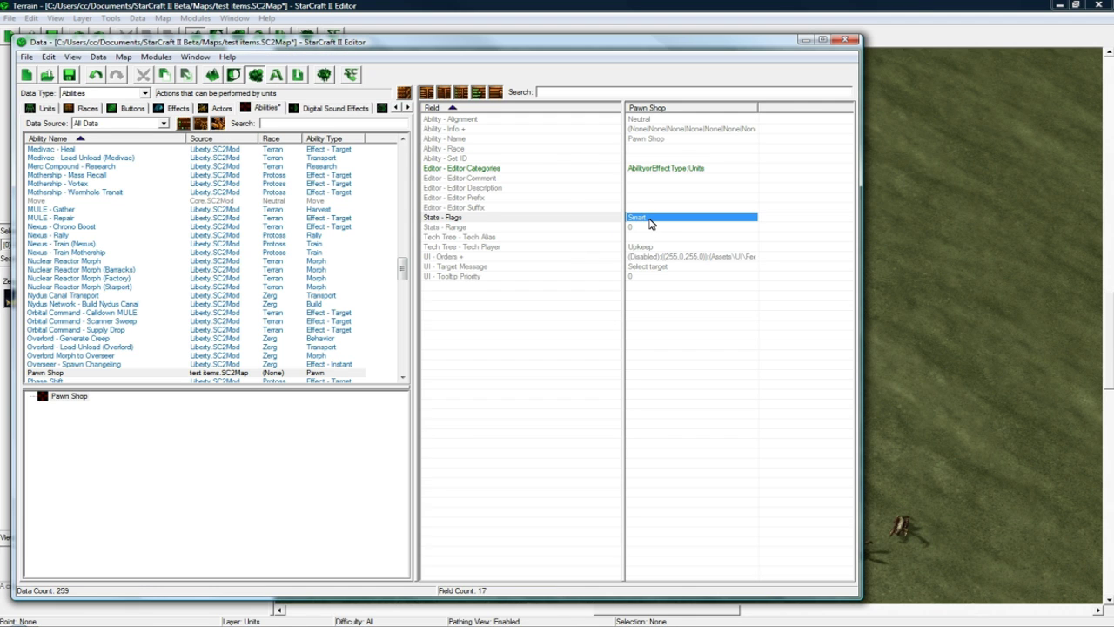
Step: Browse Pawn Shop's field rows and open its Info values
{"action": "key", "text": "Down"}
{"action": "key", "text": "Down"}
{"action": "key", "text": "Up"}
{"action": "key", "text": "Up"}
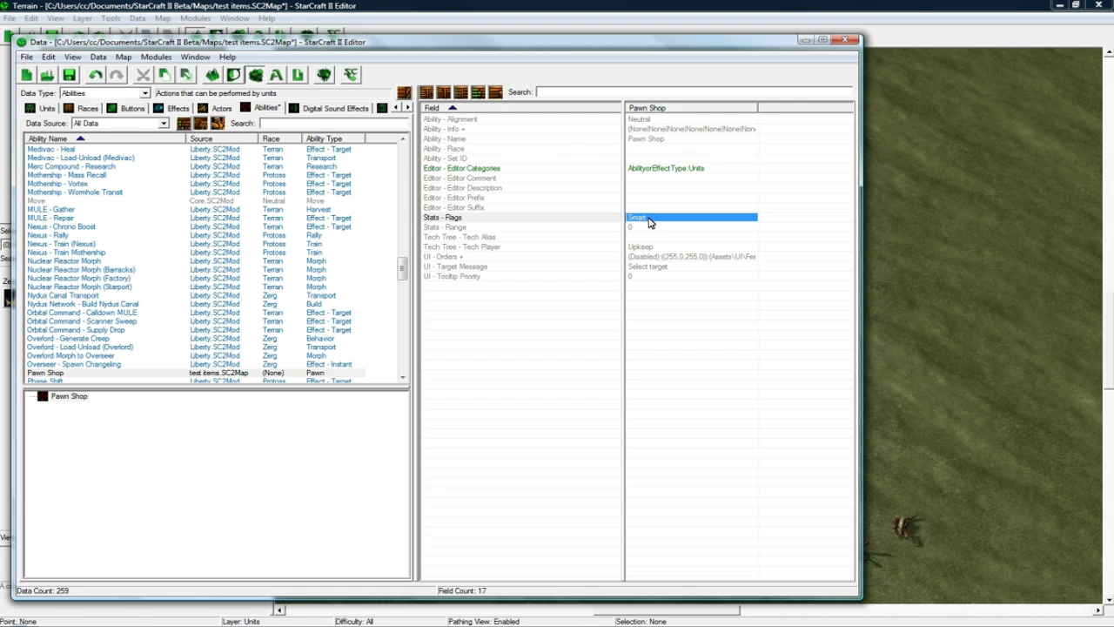
{"action": "key", "text": "Down"}
{"action": "key", "text": "Down"}
{"action": "key", "text": "Down"}
{"action": "key", "text": "Up"}
{"action": "key", "text": "Up"}
{"action": "left_click", "coordinate": [648, 207]}
{"action": "left_click", "coordinate": [662, 168]}
{"action": "left_click", "coordinate": [667, 159]}
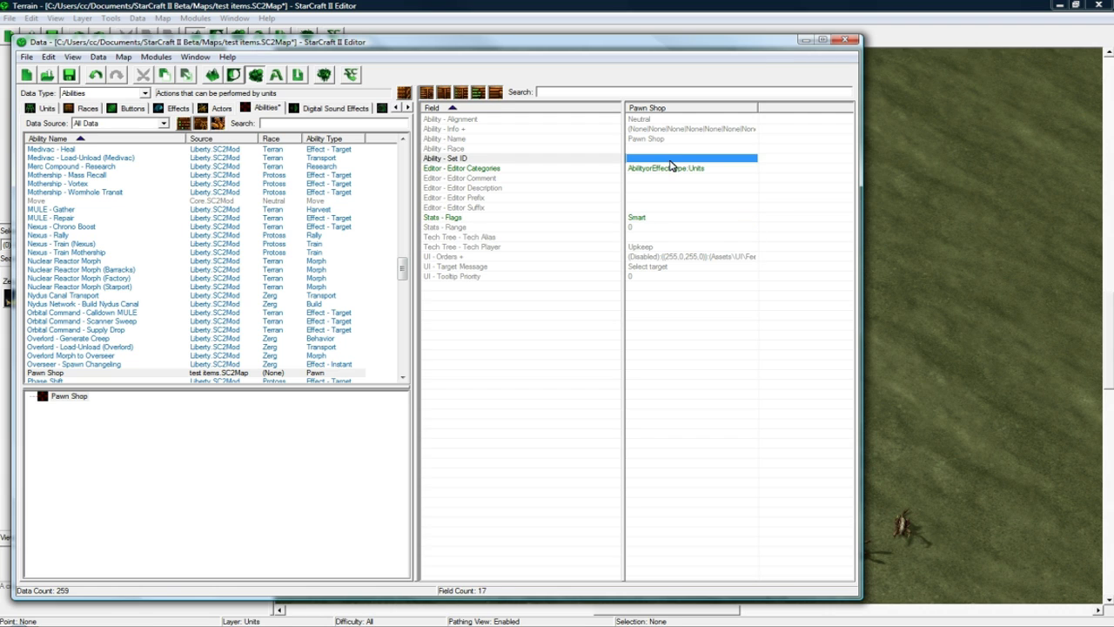
{"action": "left_click", "coordinate": [668, 149]}
{"action": "left_click", "coordinate": [674, 139]}
{"action": "double_click", "coordinate": [681, 129]}
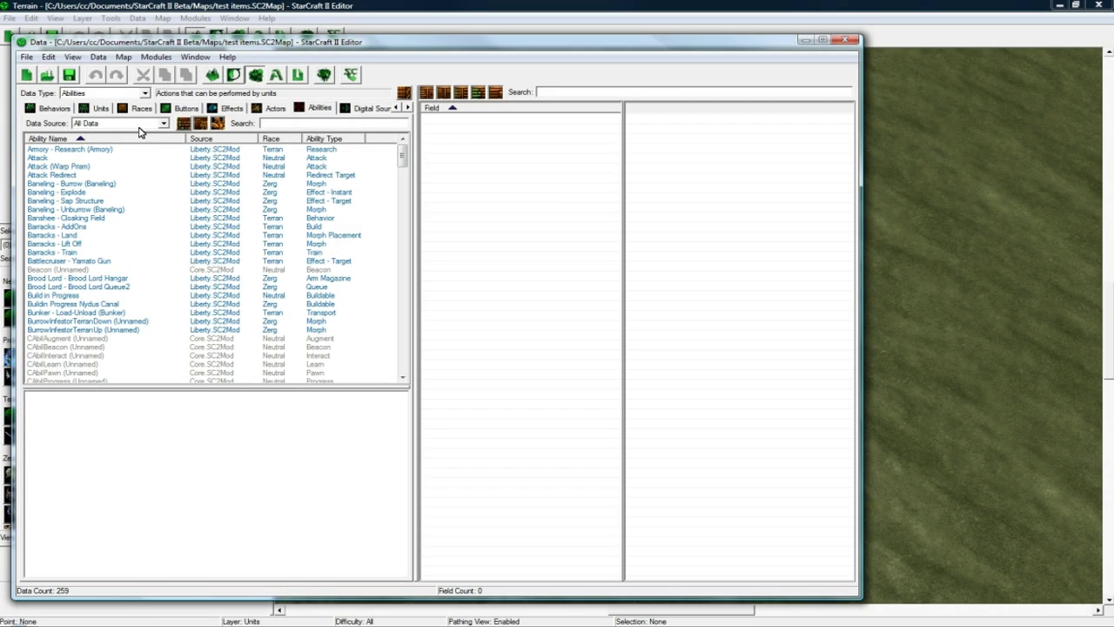
Step: Filter Data Source to test items.SC2Map and select Pawn Shop's Stats - Range and Info fields
{"action": "left_click", "coordinate": [137, 124]}
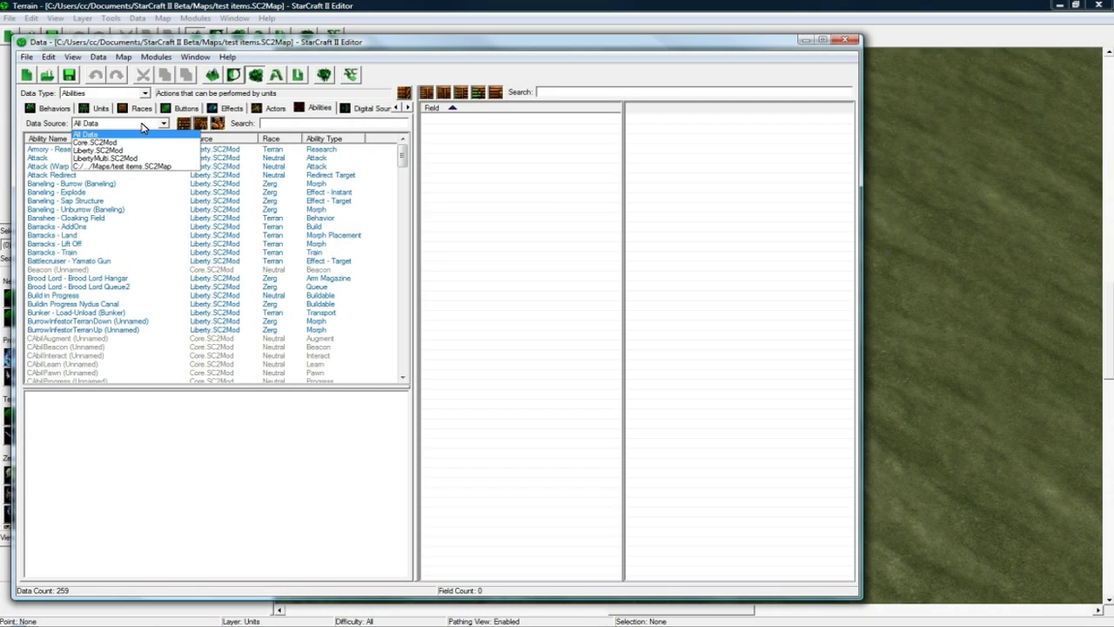
{"action": "left_click", "coordinate": [148, 171]}
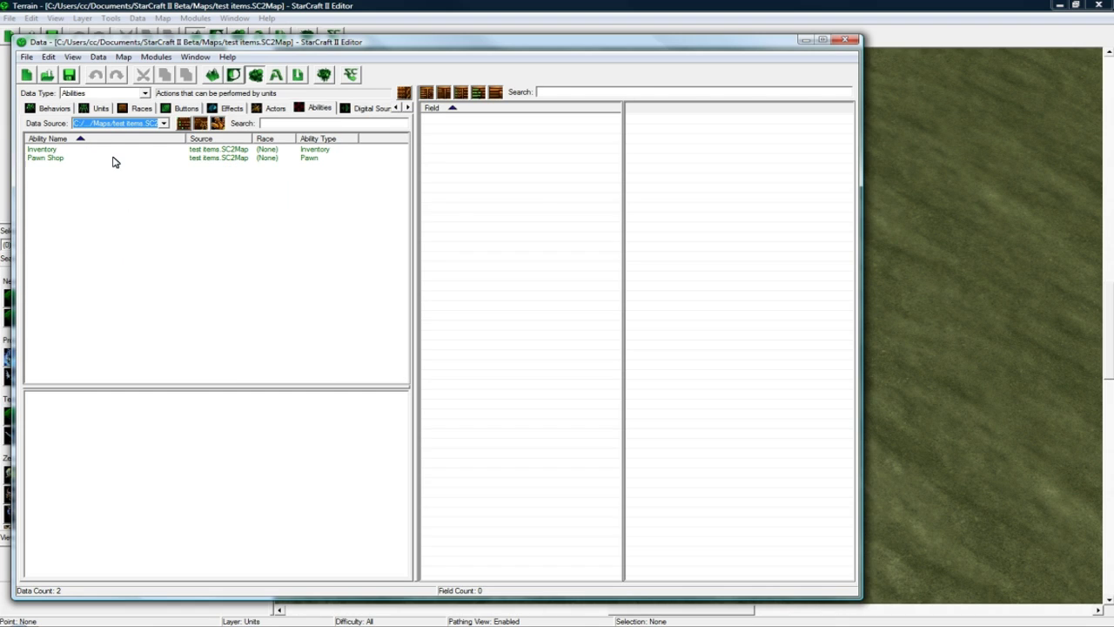
{"action": "left_click", "coordinate": [116, 160]}
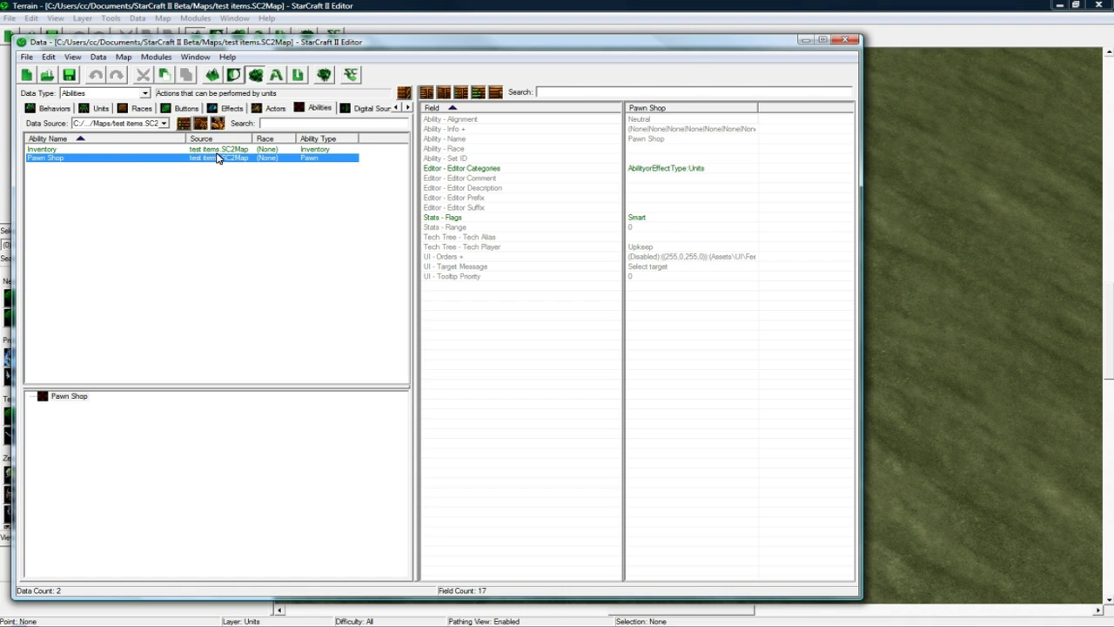
{"action": "left_click", "coordinate": [661, 227]}
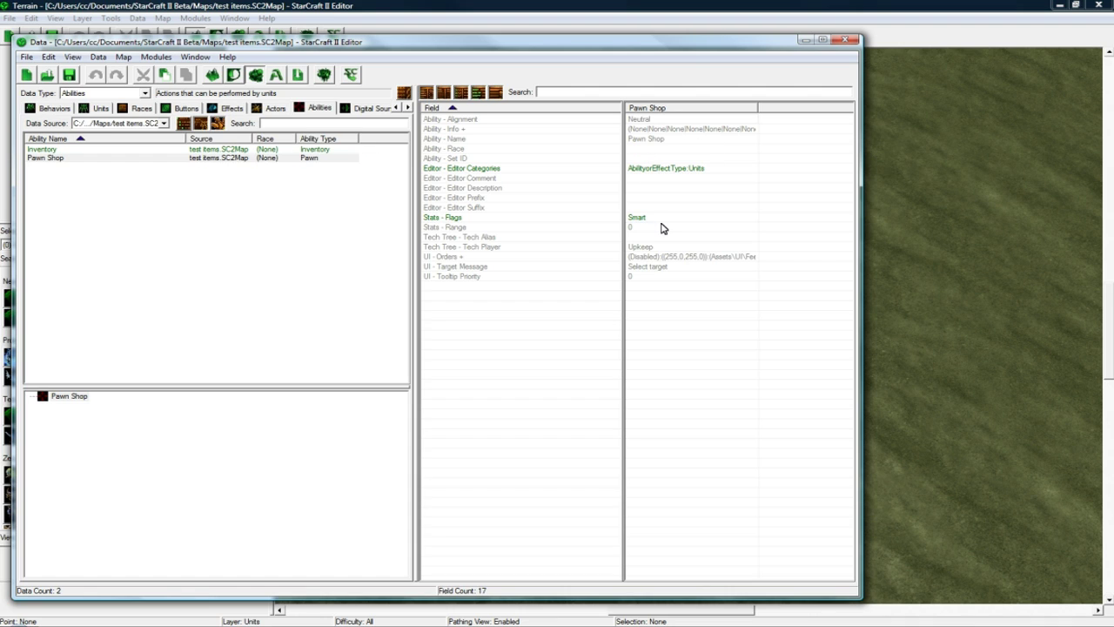
{"action": "left_click", "coordinate": [649, 169]}
Step: Select the Pawn1 entry in Pawn Shop's Info and set its Default Button to Empty Slot
{"action": "double_click", "coordinate": [664, 130]}
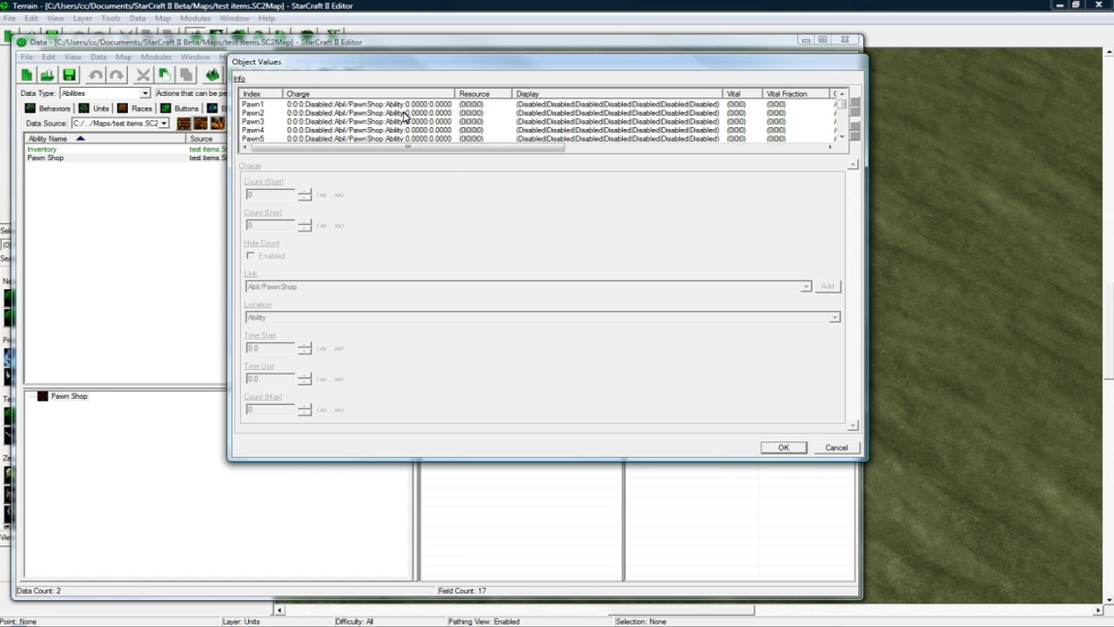
{"action": "left_click", "coordinate": [402, 114]}
{"action": "left_click", "coordinate": [418, 105]}
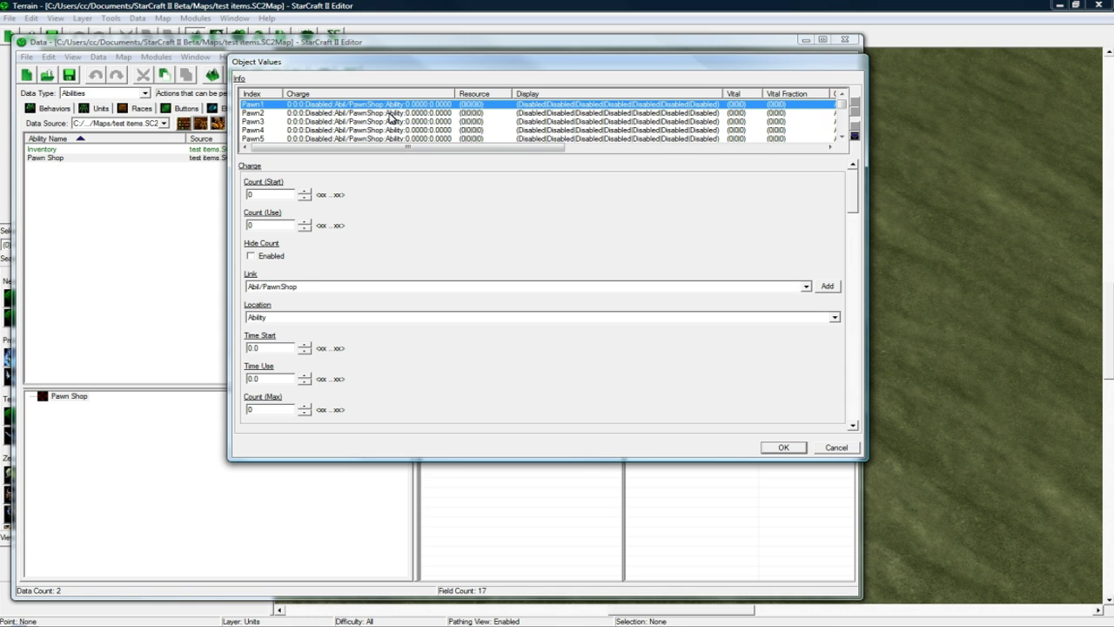
{"action": "left_click_drag", "start_coordinate": [852, 193], "coordinate": [841, 354]}
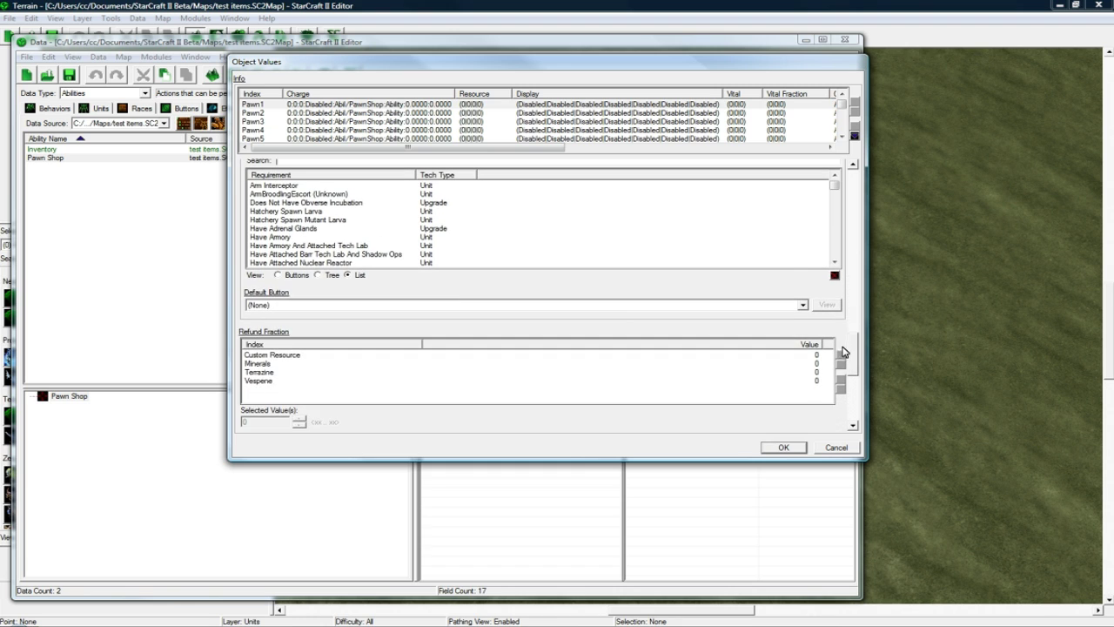
{"action": "left_click", "coordinate": [364, 305]}
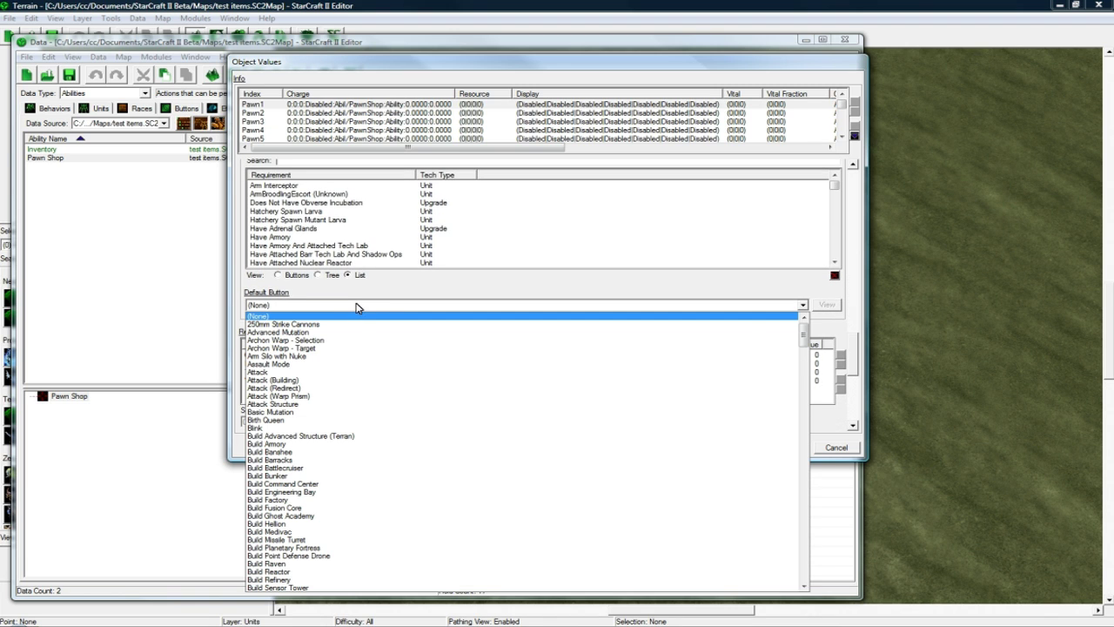
{"action": "left_click", "coordinate": [356, 305]}
{"action": "left_click", "coordinate": [352, 307]}
{"action": "key", "text": "e"}
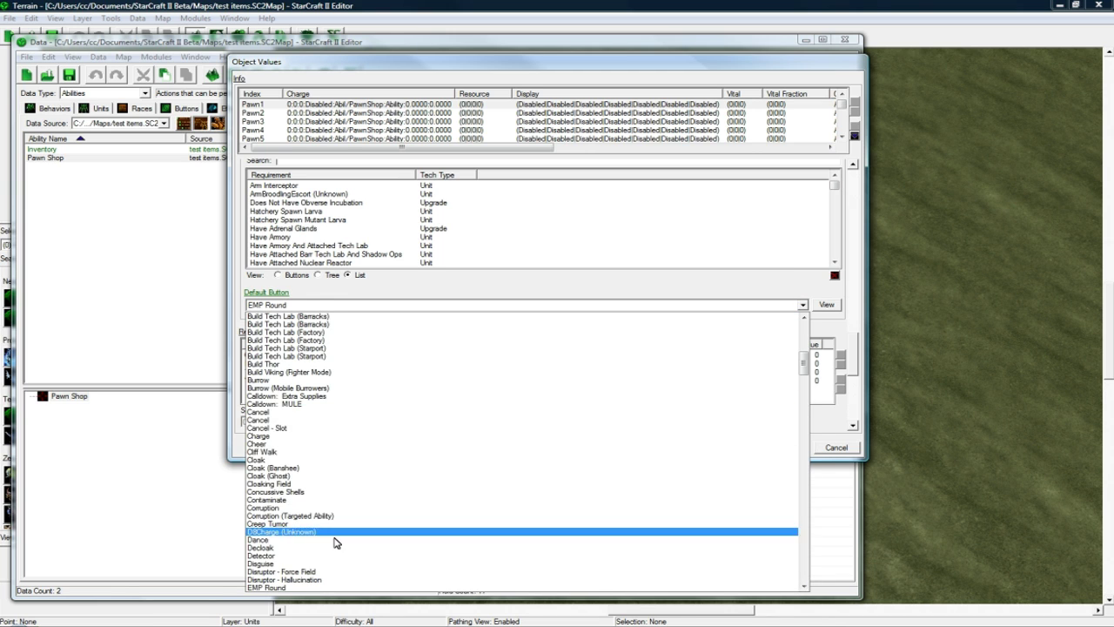
{"action": "left_click", "coordinate": [279, 572]}
Step: Set Pawn1's Minerals refund fraction to 1 and Category to None, then apply the Info changes
{"action": "scroll", "coordinate": [851, 353], "scroll_direction": "down", "scroll_amount": 1}
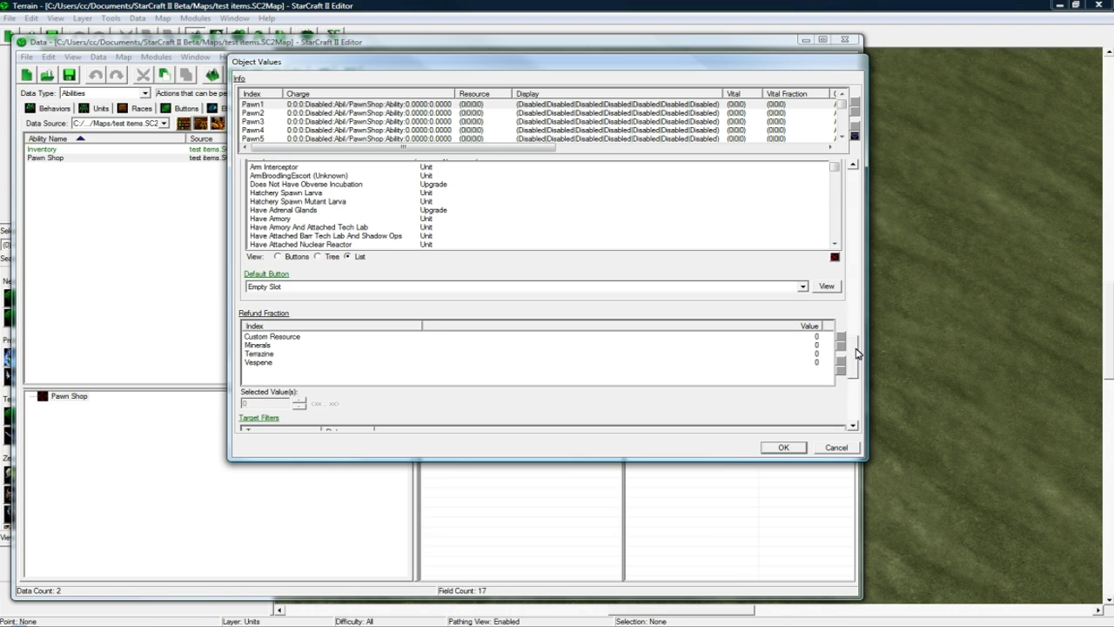
{"action": "left_click", "coordinate": [285, 346]}
{"action": "left_click", "coordinate": [253, 403]}
{"action": "type", "text": "1"}
{"action": "left_click", "coordinate": [280, 364]}
{"action": "left_click", "coordinate": [290, 346]}
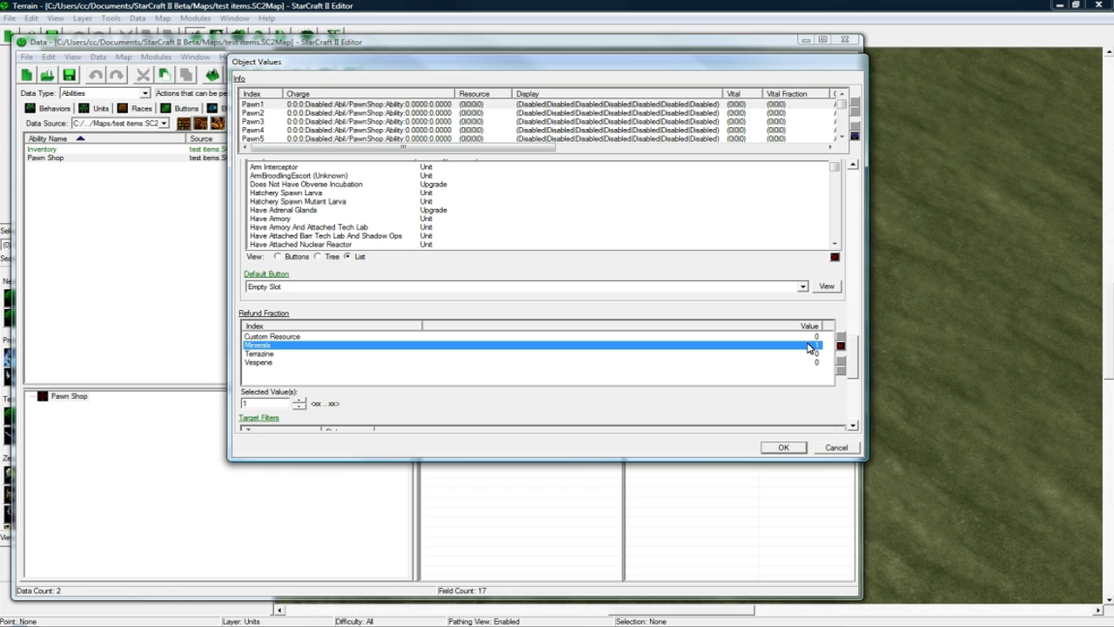
{"action": "left_click_drag", "start_coordinate": [853, 349], "coordinate": [858, 419]}
{"action": "left_click", "coordinate": [794, 423]}
{"action": "left_click", "coordinate": [791, 442]}
{"action": "left_click", "coordinate": [786, 447]}
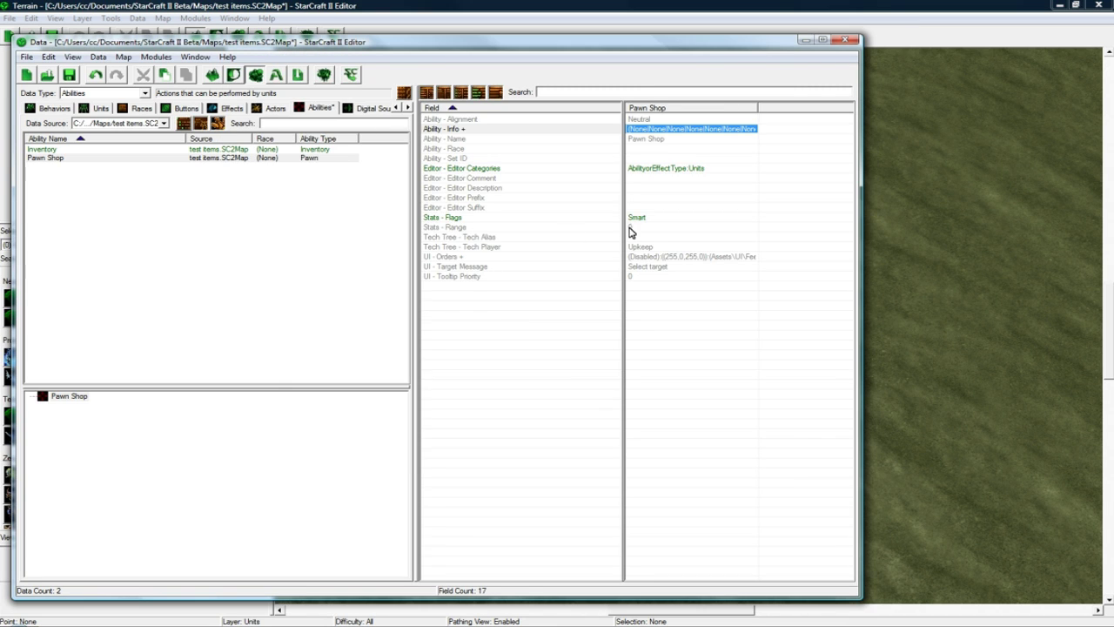
Step: Enter 100 for Pawn Shop's Stats - Range, then change it to 500
{"action": "double_click", "coordinate": [641, 229]}
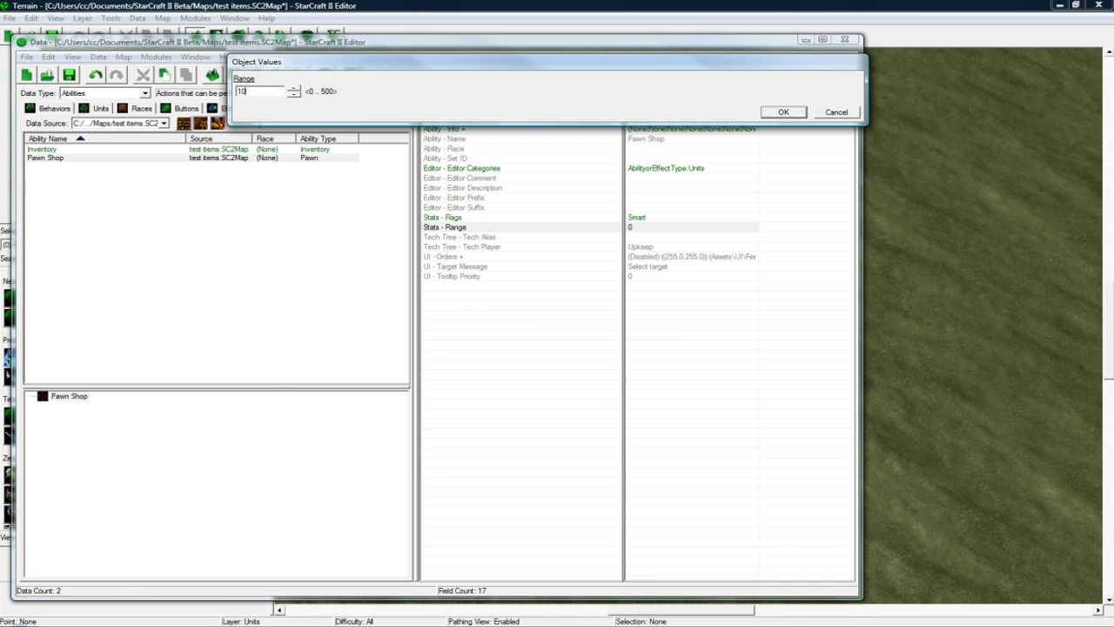
{"action": "key", "text": "Return"}
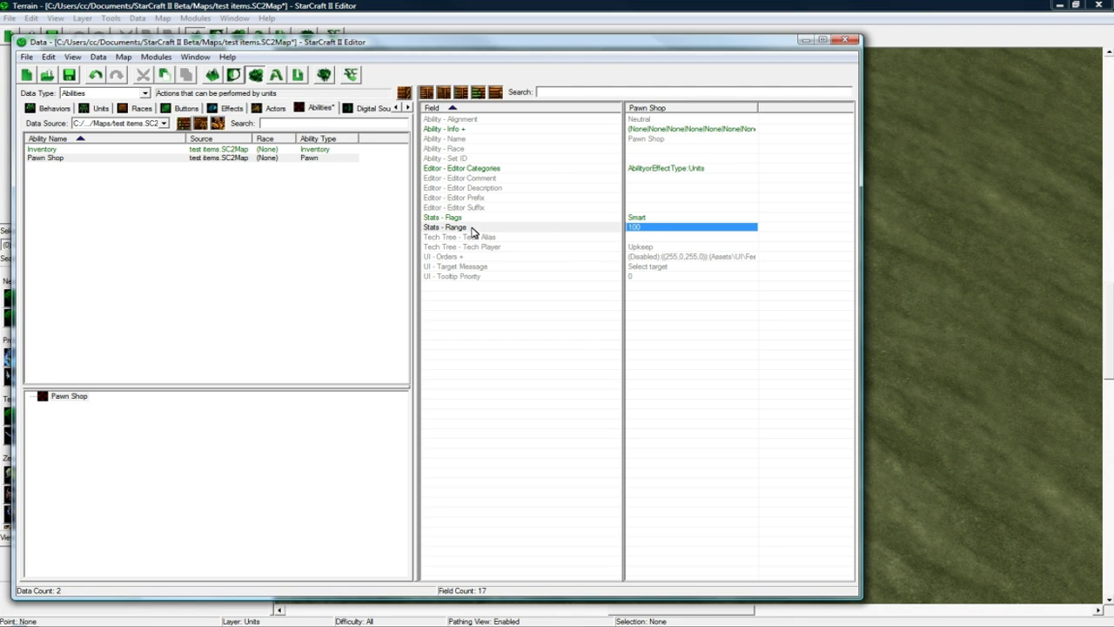
{"action": "double_click", "coordinate": [643, 229]}
{"action": "type", "text": "500"}
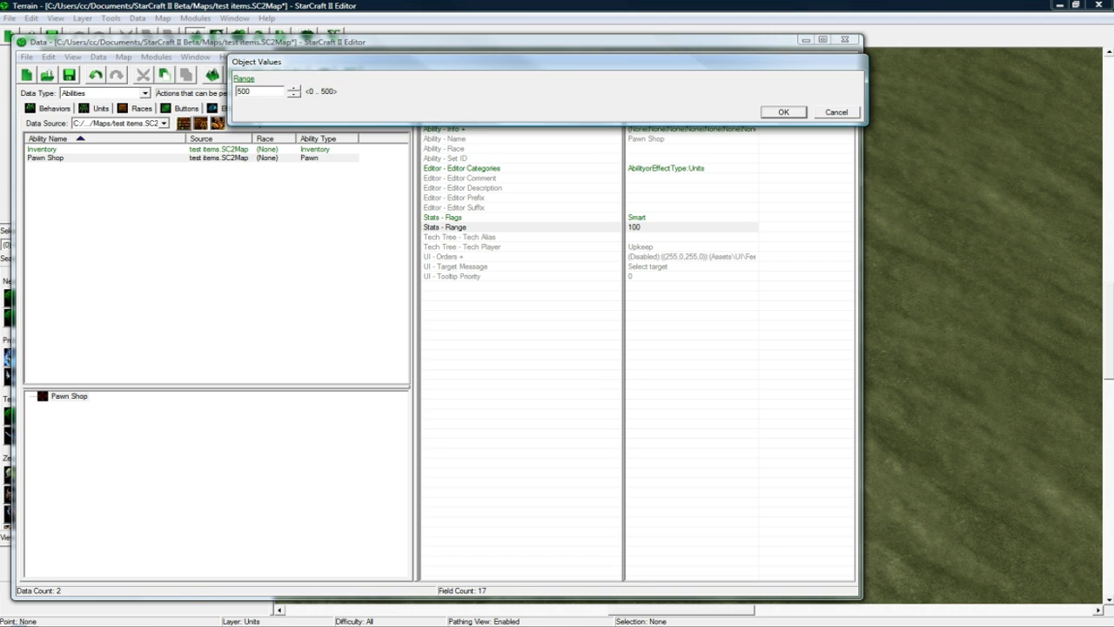
{"action": "key", "text": "Return"}
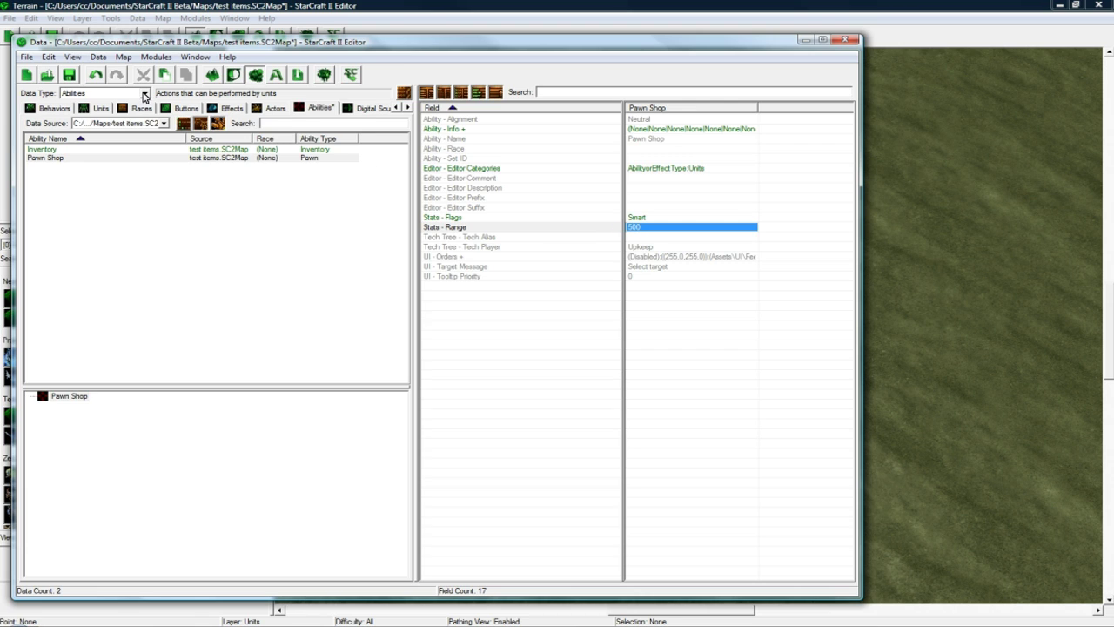
Step: Save the map and select the Cybernetics Core in the Units data, showing all data sources
{"action": "left_click", "coordinate": [69, 75]}
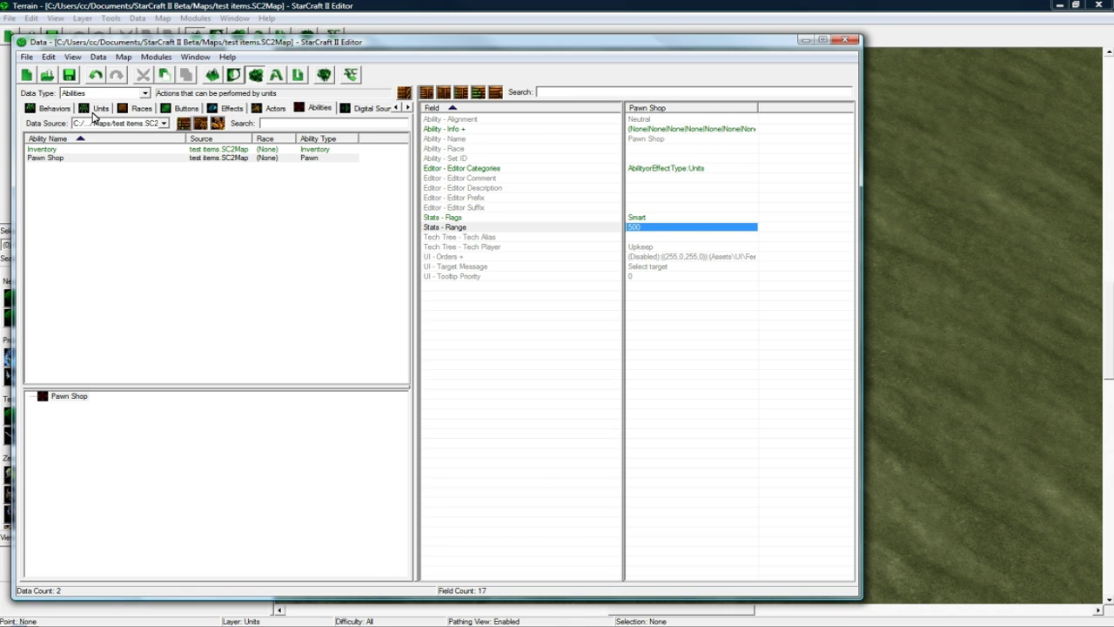
{"action": "left_click", "coordinate": [97, 110]}
{"action": "left_click", "coordinate": [122, 124]}
{"action": "left_click", "coordinate": [124, 135]}
{"action": "left_click", "coordinate": [139, 124]}
{"action": "left_click", "coordinate": [143, 124]}
{"action": "left_click", "coordinate": [285, 123]}
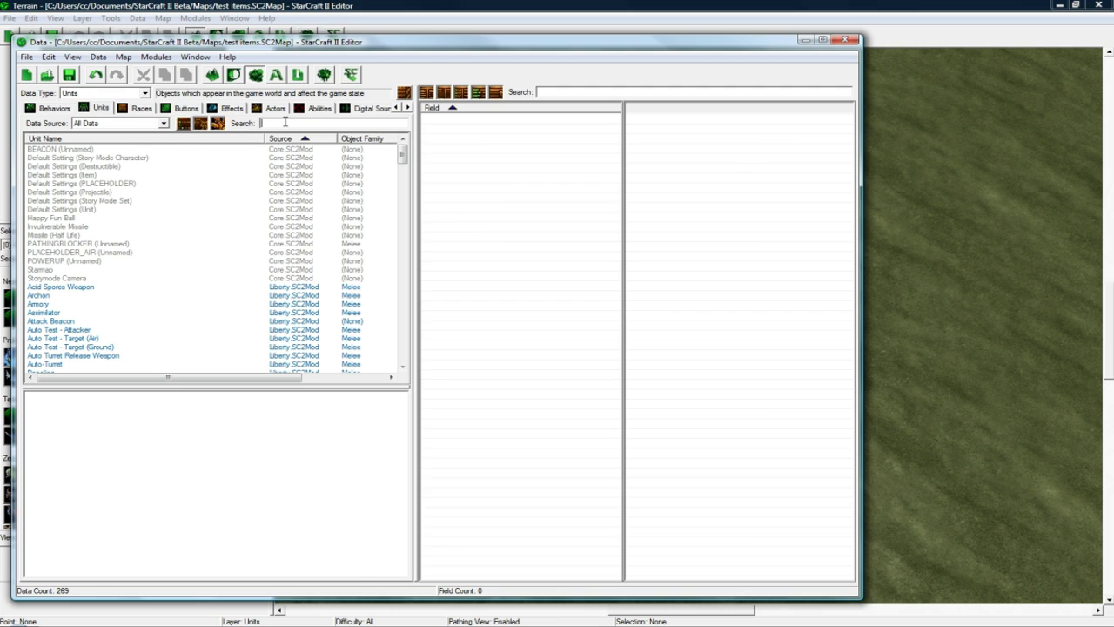
{"action": "left_click", "coordinate": [76, 153]}
{"action": "left_click", "coordinate": [76, 149]}
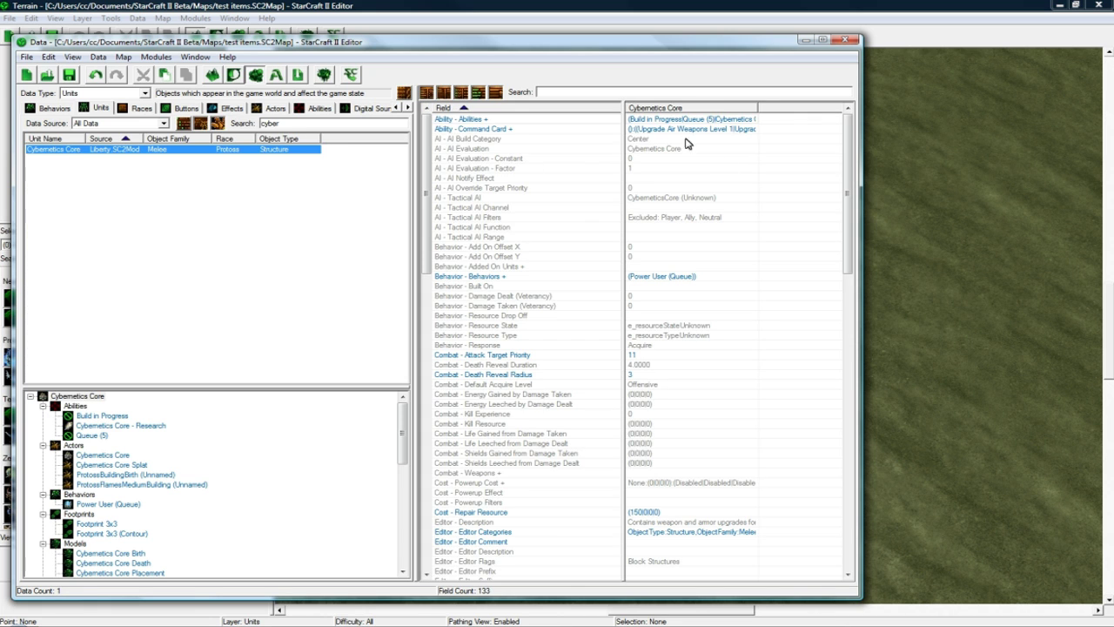
Step: Add Pawn Shop as a new entry in the Cybernetics Core's Abilities list
{"action": "left_click", "coordinate": [662, 120]}
{"action": "double_click", "coordinate": [661, 122]}
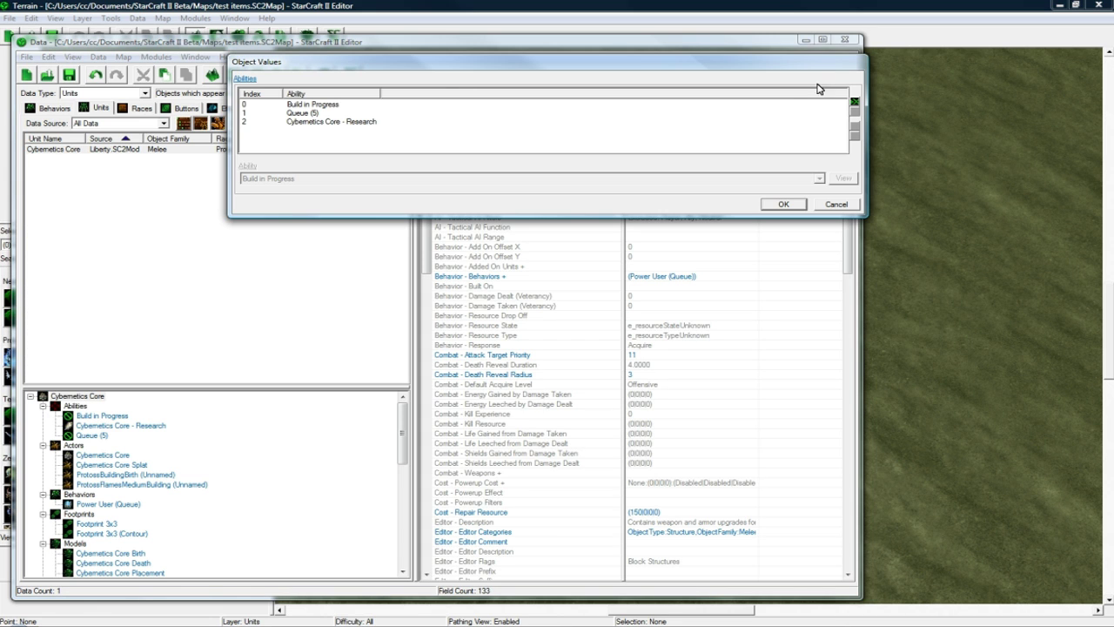
{"action": "left_click", "coordinate": [854, 102]}
{"action": "left_click", "coordinate": [339, 179]}
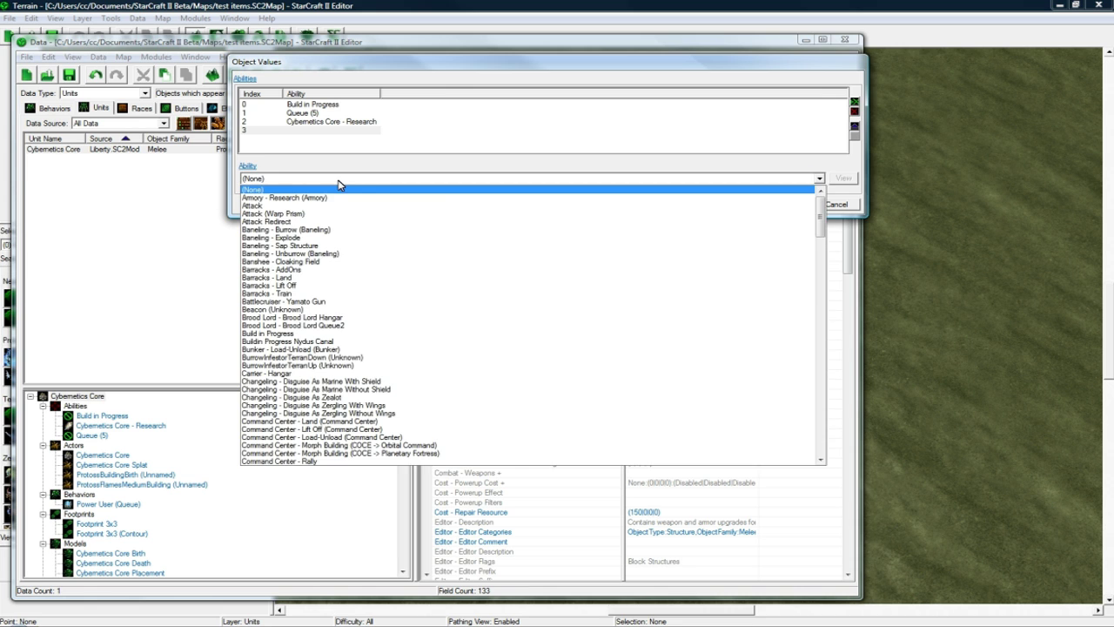
{"action": "key", "text": "p"}
{"action": "scroll", "coordinate": [335, 449], "scroll_direction": "down", "scroll_amount": 1}
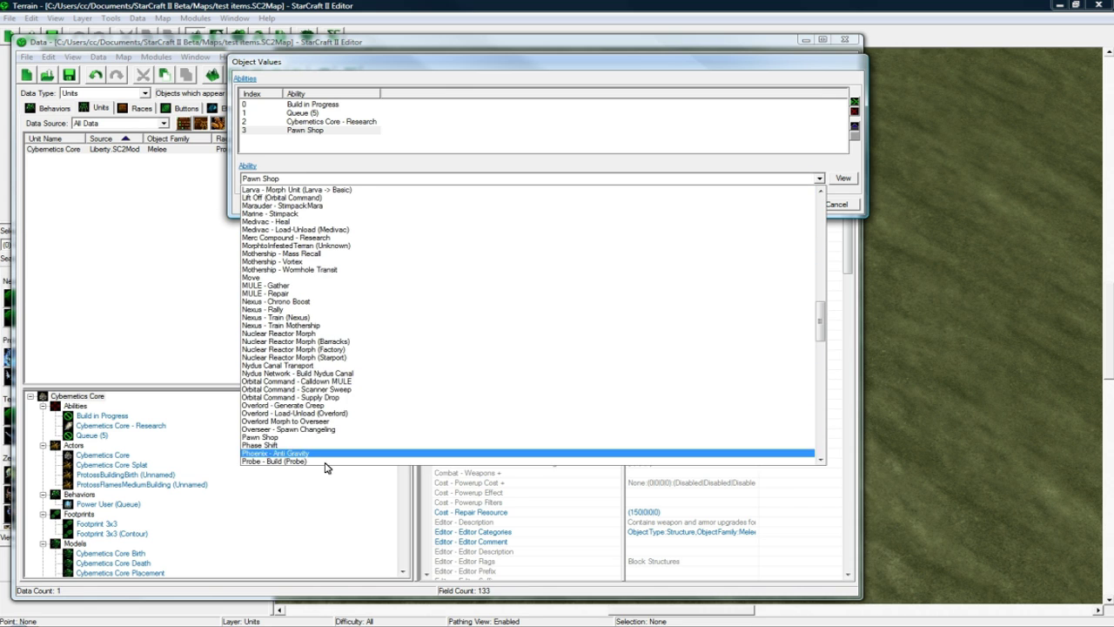
{"action": "left_click", "coordinate": [320, 438]}
{"action": "left_click", "coordinate": [339, 132]}
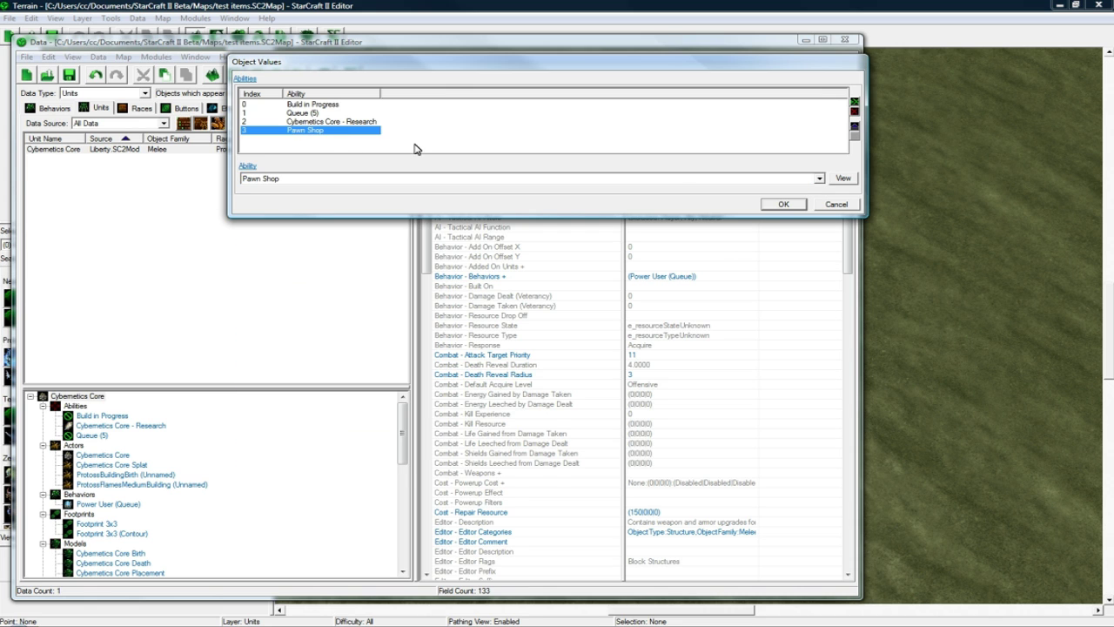
{"action": "left_click", "coordinate": [784, 204]}
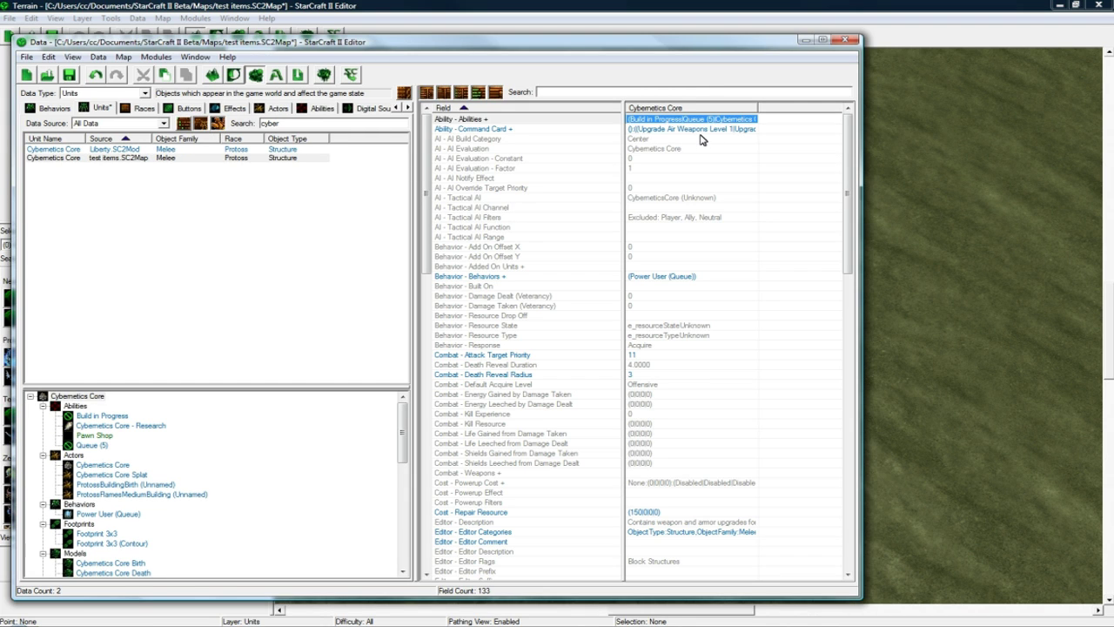
Step: Place one Cybernetics Core from the structures palette on the map, then reopen the Data Editor with F7
{"action": "left_click", "coordinate": [328, 71]}
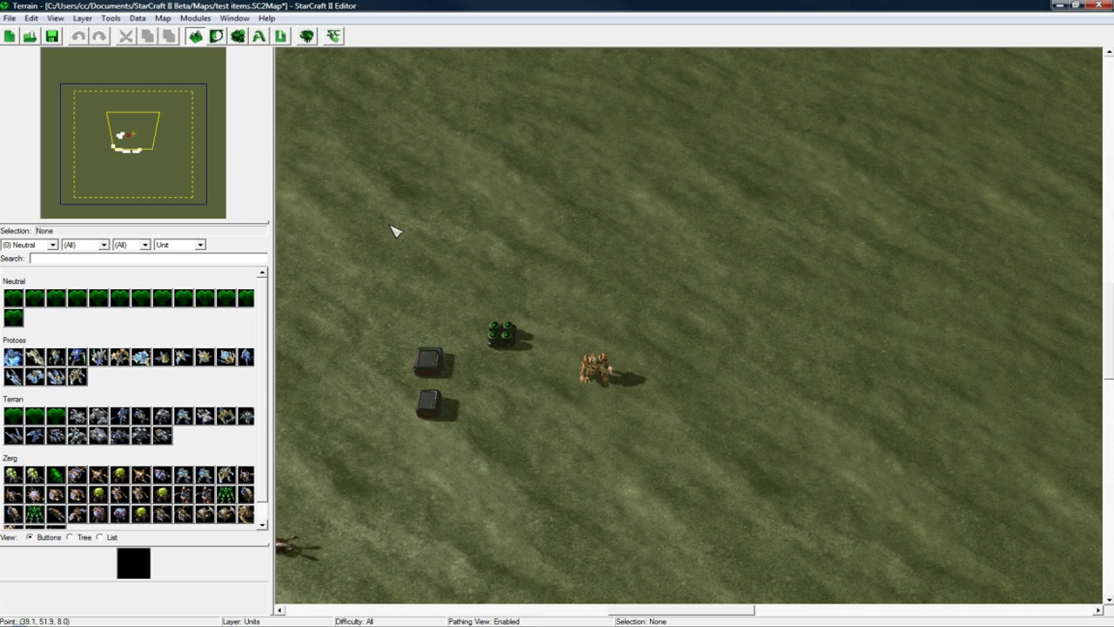
{"action": "left_click", "coordinate": [44, 251]}
{"action": "left_click", "coordinate": [43, 251]}
{"action": "left_click", "coordinate": [170, 244]}
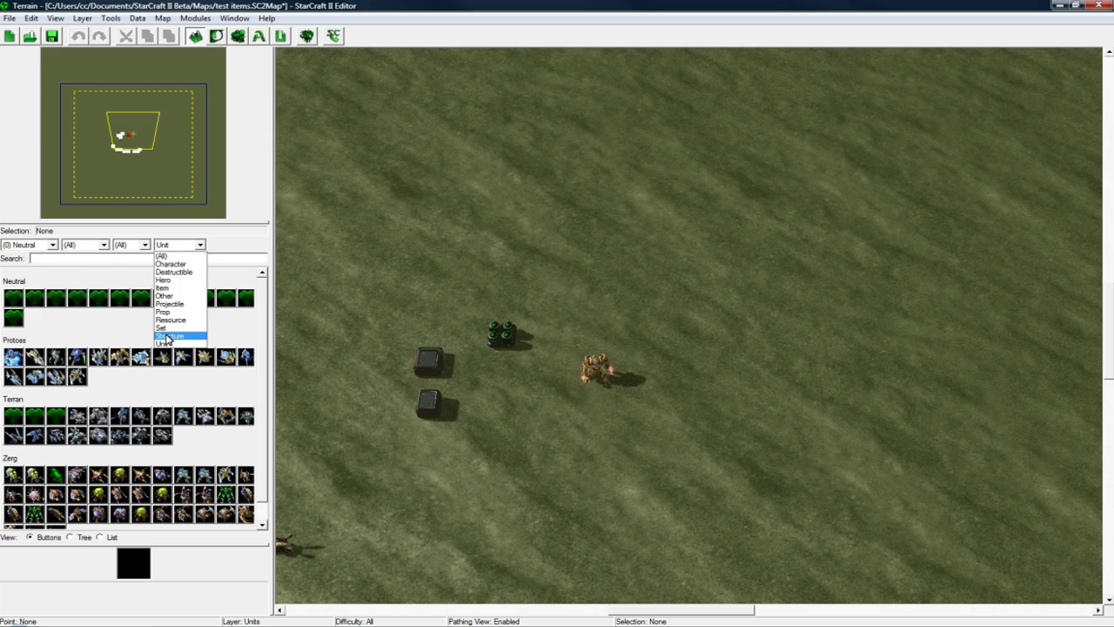
{"action": "left_click", "coordinate": [166, 333]}
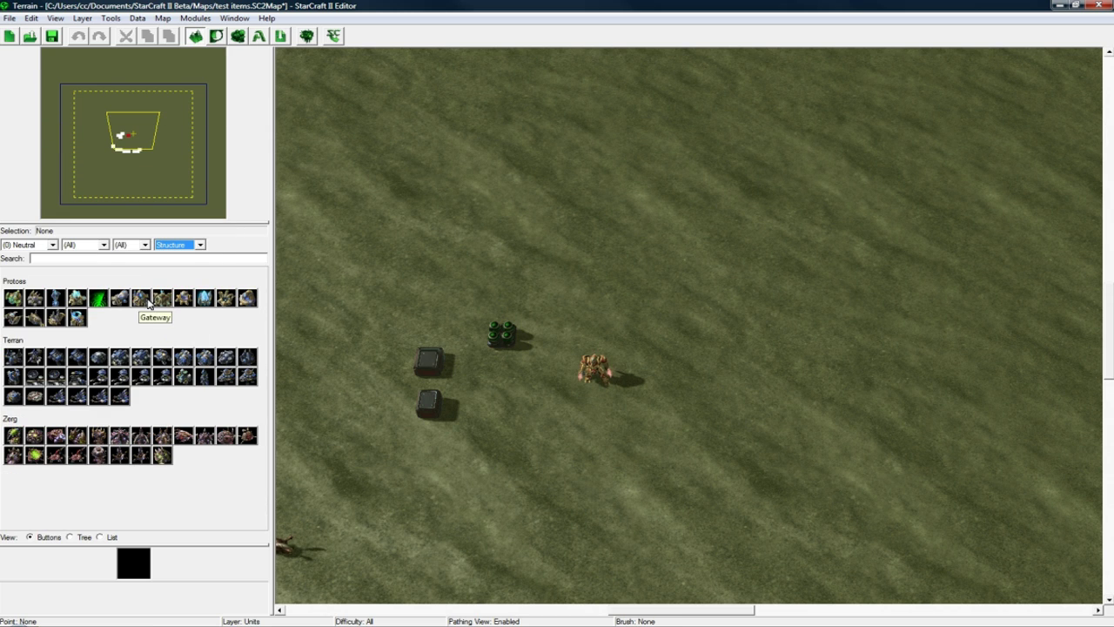
{"action": "left_click", "coordinate": [146, 301]}
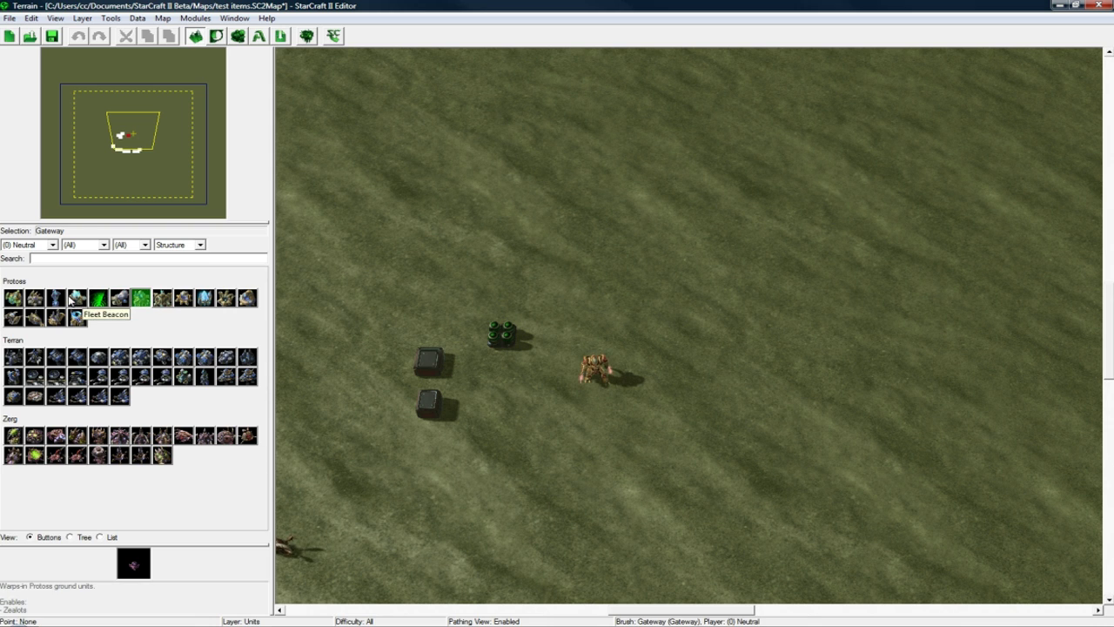
{"action": "left_click", "coordinate": [34, 298]}
{"action": "left_click", "coordinate": [609, 230]}
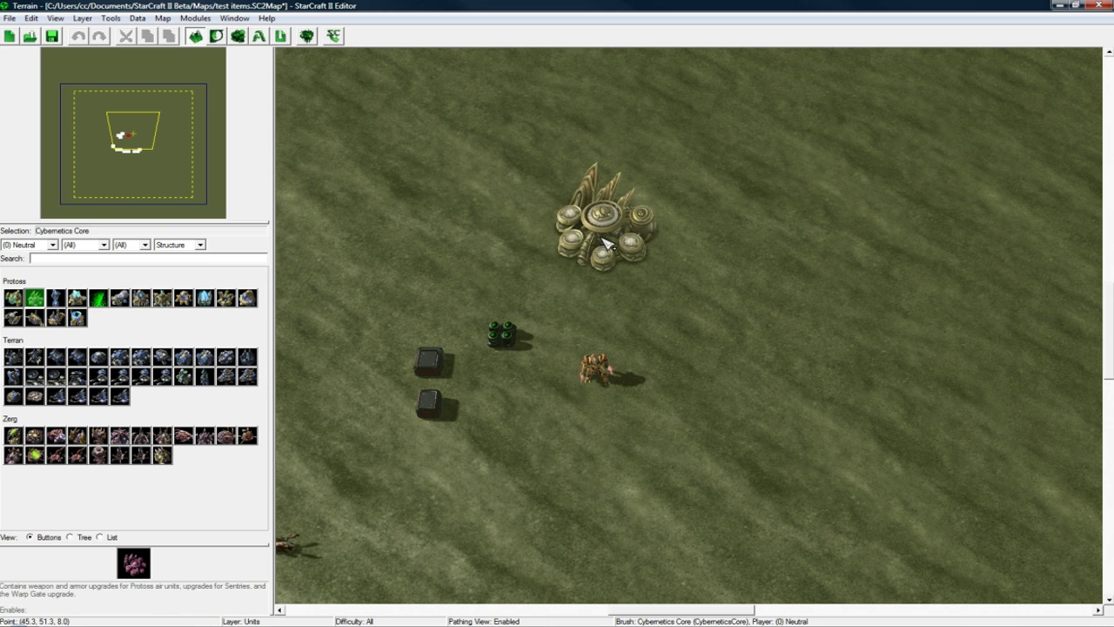
{"action": "key", "text": "Escape"}
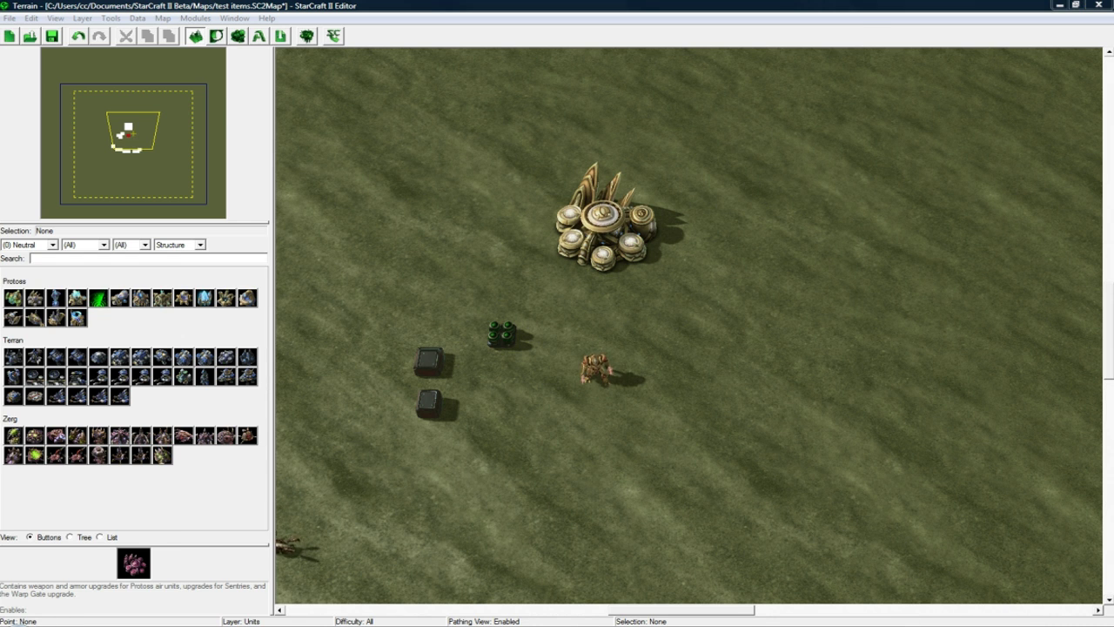
{"action": "key", "text": "F7"}
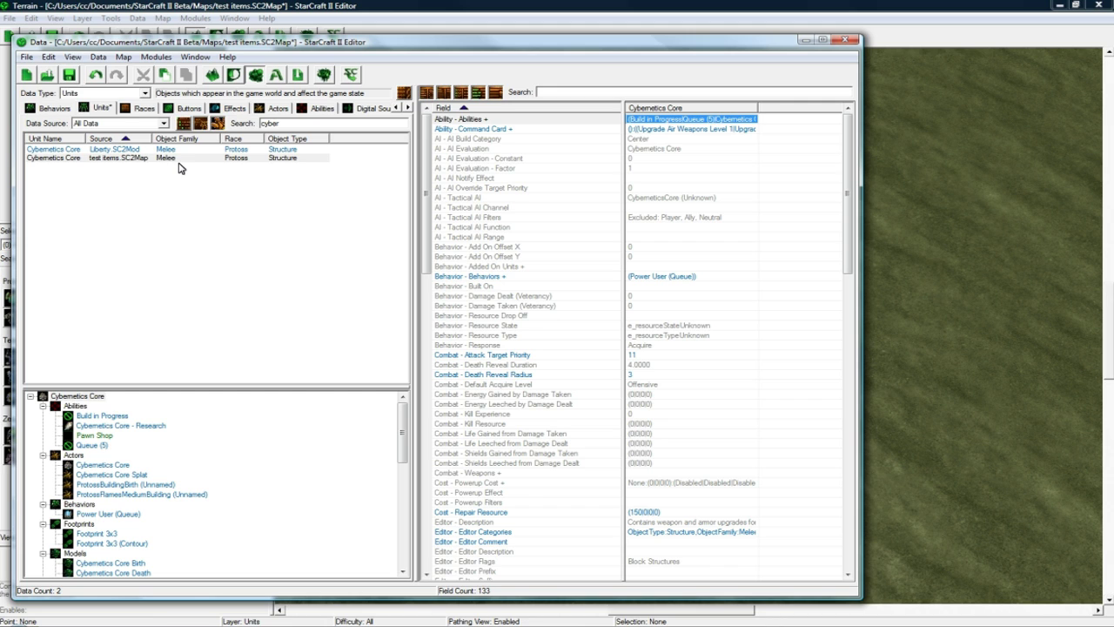
Step: Switch the data editor to Loot data and clear the 'cyber' search filter
{"action": "left_click", "coordinate": [106, 93]}
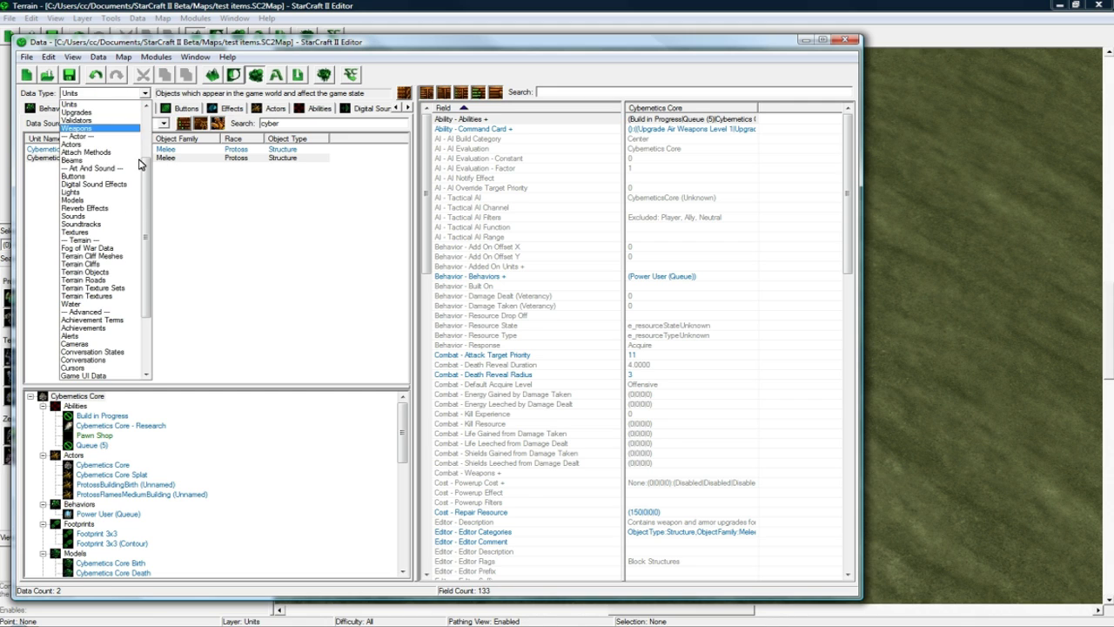
{"action": "scroll", "coordinate": [109, 174], "scroll_direction": "up", "scroll_amount": 5}
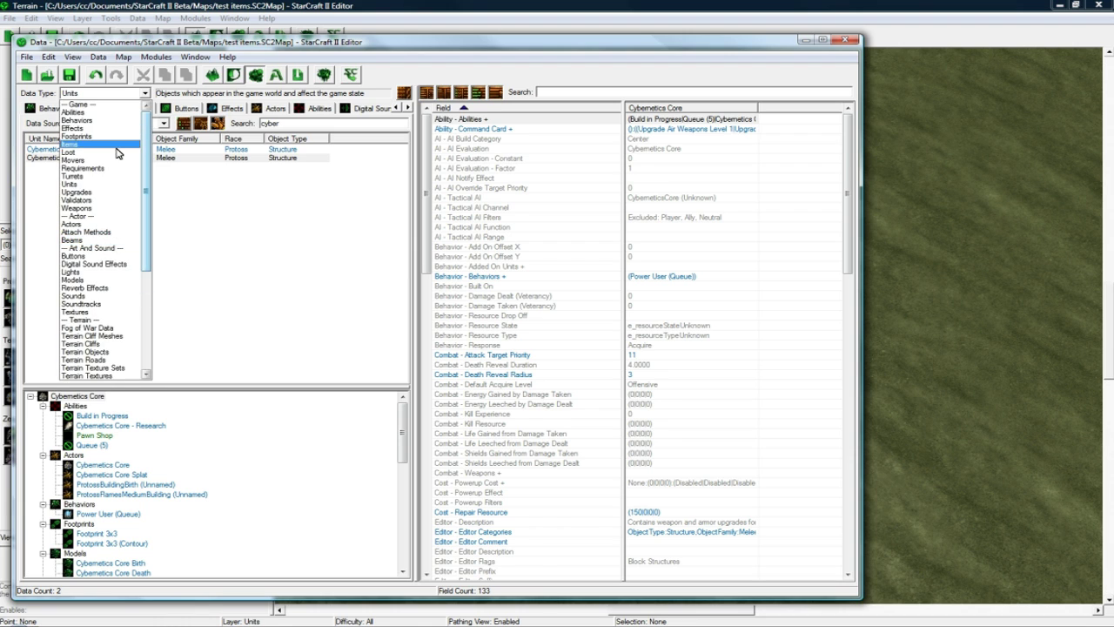
{"action": "left_click", "coordinate": [110, 157]}
{"action": "double_click", "coordinate": [282, 123]}
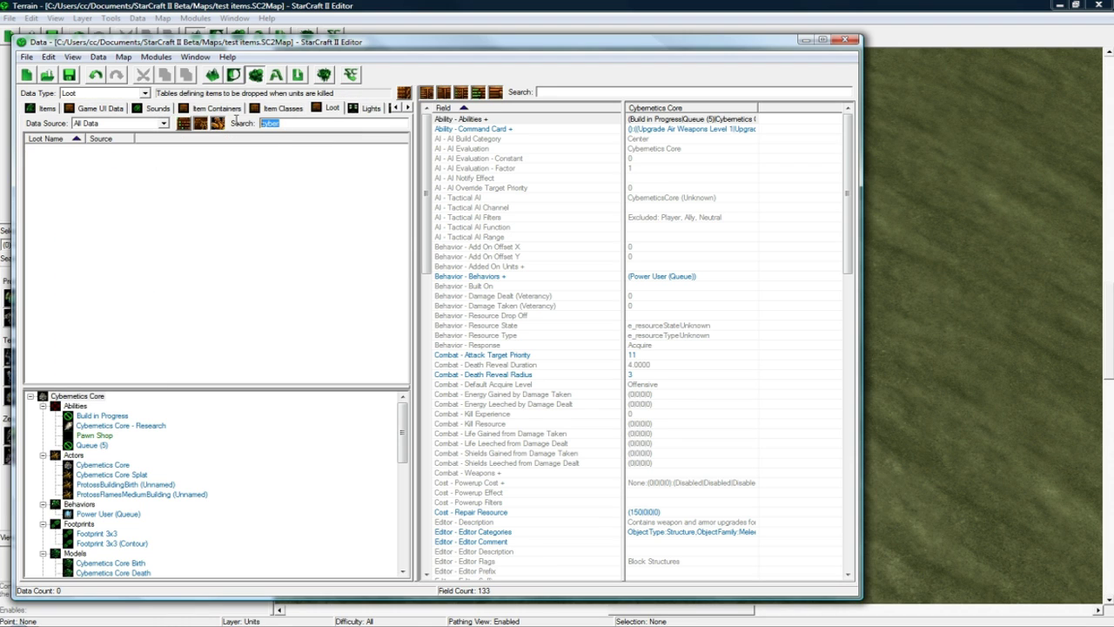
{"action": "key", "text": "BackSpace"}
Step: Add an Item-type loot object named Sword Loot with a suggested ID and CLootItem base
{"action": "right_click", "coordinate": [94, 215]}
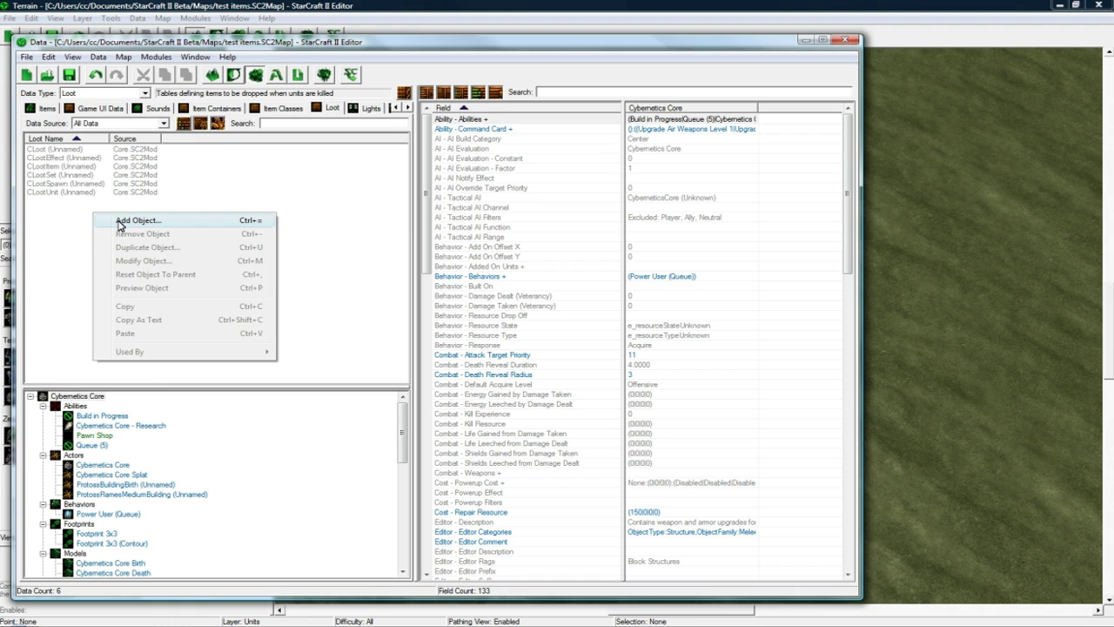
{"action": "left_click", "coordinate": [120, 222]}
{"action": "left_click", "coordinate": [215, 187]}
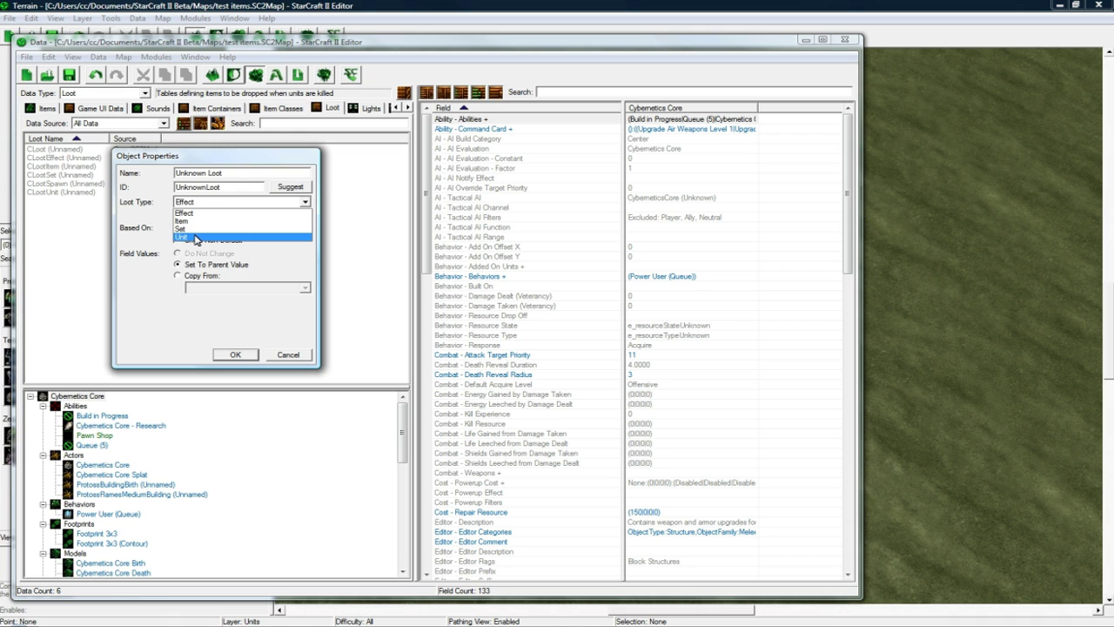
{"action": "left_click", "coordinate": [199, 221]}
{"action": "left_click", "coordinate": [204, 203]}
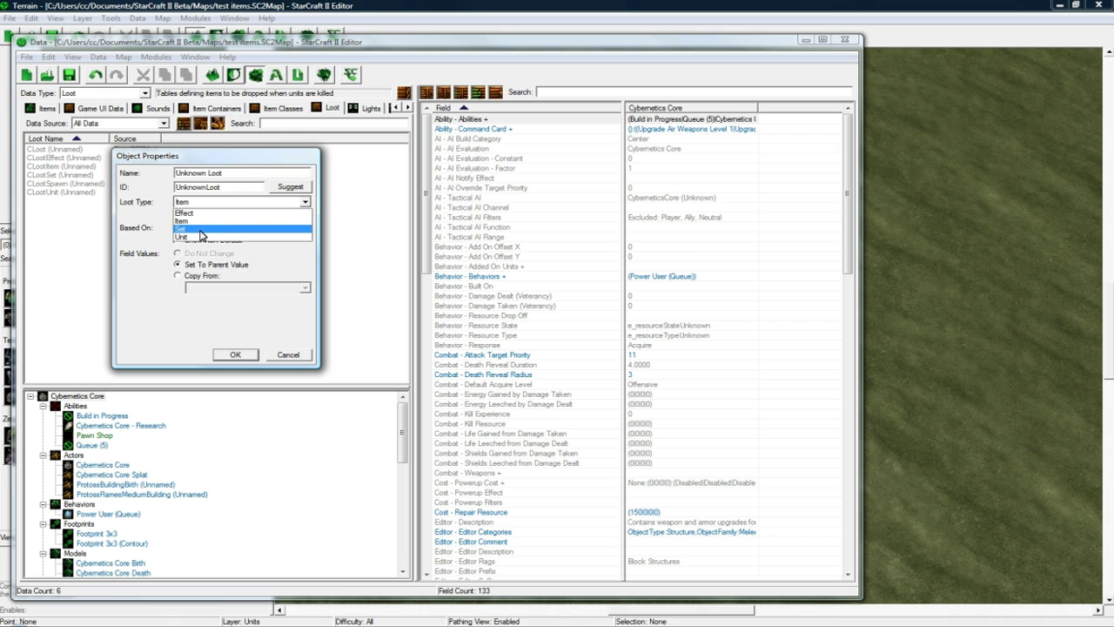
{"action": "left_click", "coordinate": [205, 224]}
{"action": "left_click_drag", "start_coordinate": [242, 171], "coordinate": [154, 170]}
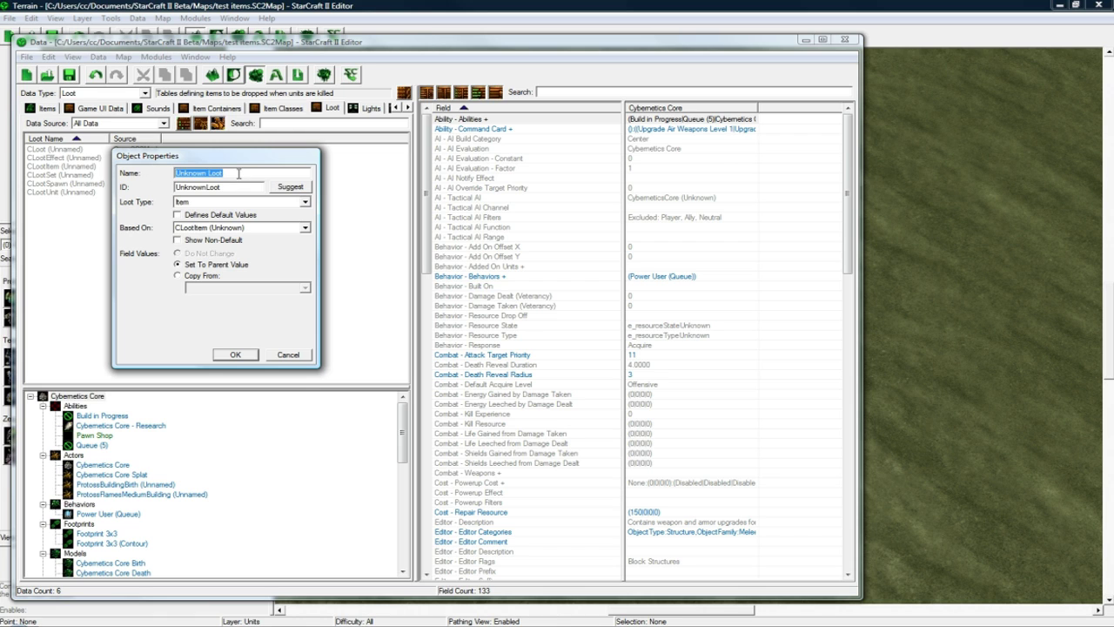
{"action": "type", "text": "Sword"}
{"action": "left_click", "coordinate": [290, 186]}
{"action": "left_click", "coordinate": [240, 228]}
{"action": "left_click", "coordinate": [235, 248]}
{"action": "left_click", "coordinate": [235, 354]}
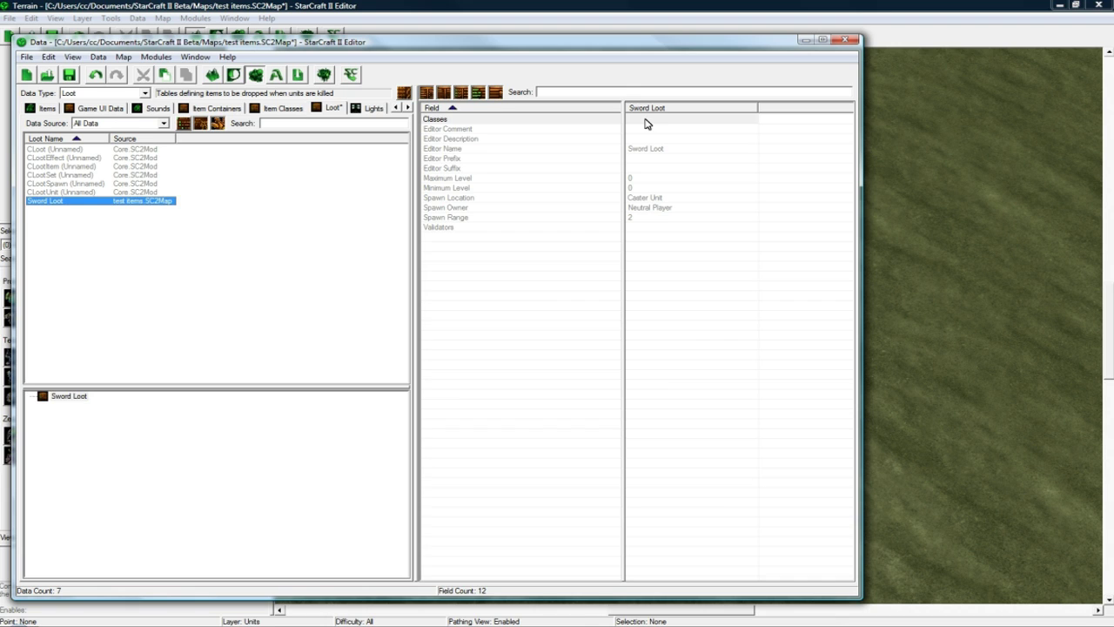
{"action": "left_click", "coordinate": [652, 157]}
{"action": "left_click", "coordinate": [652, 149]}
Step: Delete the item-type Sword Loot and recreate Sword Loot as a Unit-type loot with ID SwordLoot
{"action": "left_click", "coordinate": [146, 200]}
{"action": "right_click", "coordinate": [122, 225]}
{"action": "left_click", "coordinate": [144, 229]}
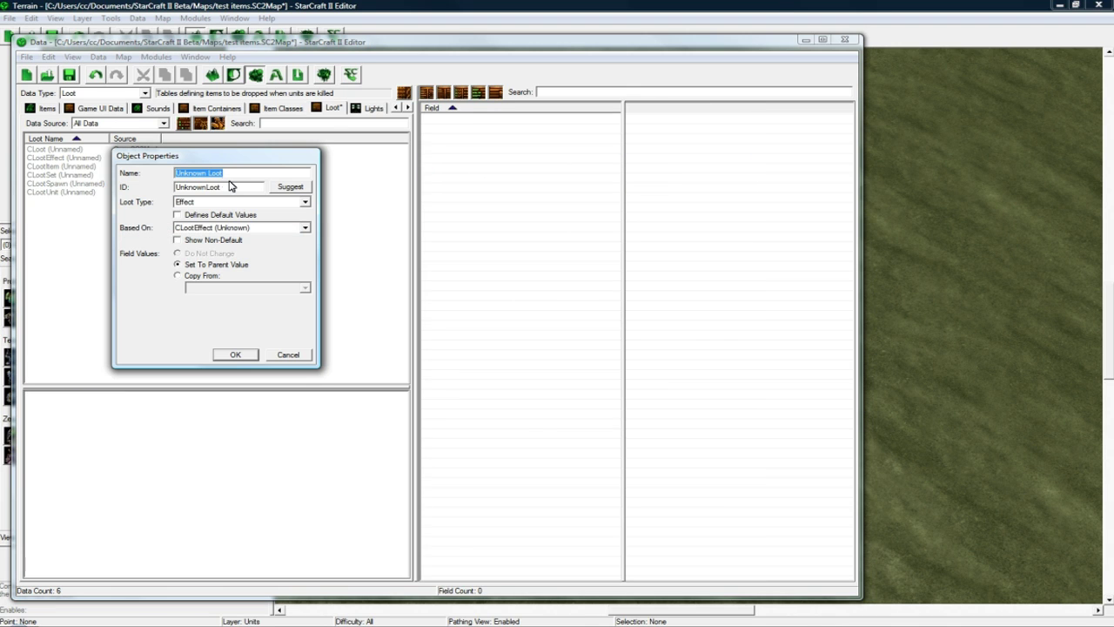
{"action": "type", "text": "Sword"}
{"action": "left_click", "coordinate": [290, 187]}
{"action": "left_click", "coordinate": [304, 201]}
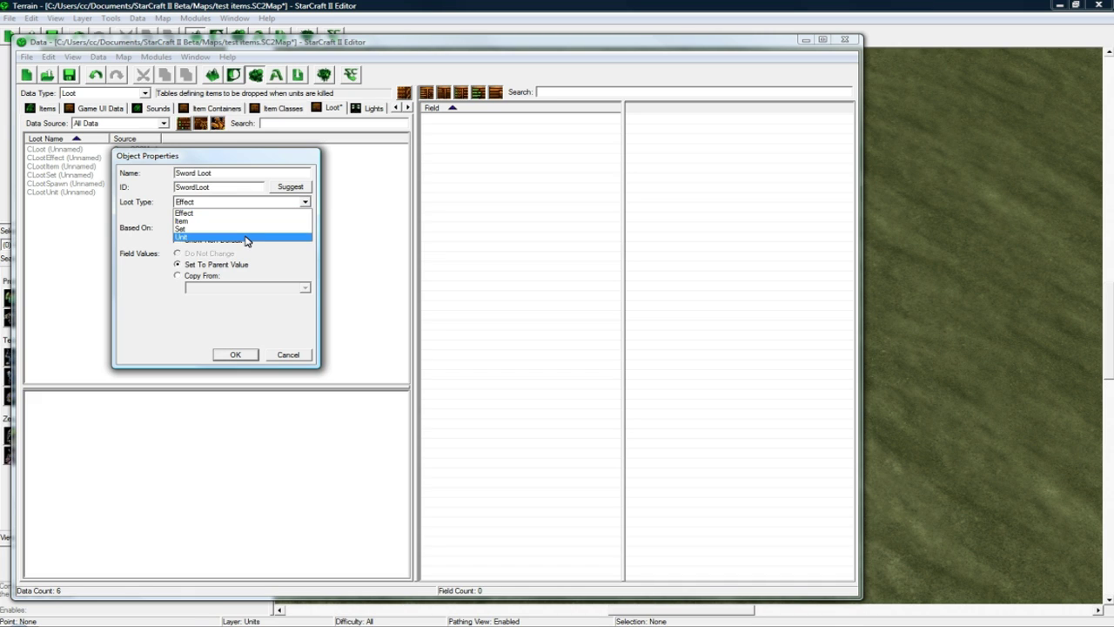
{"action": "left_click", "coordinate": [209, 239]}
{"action": "left_click", "coordinate": [235, 356]}
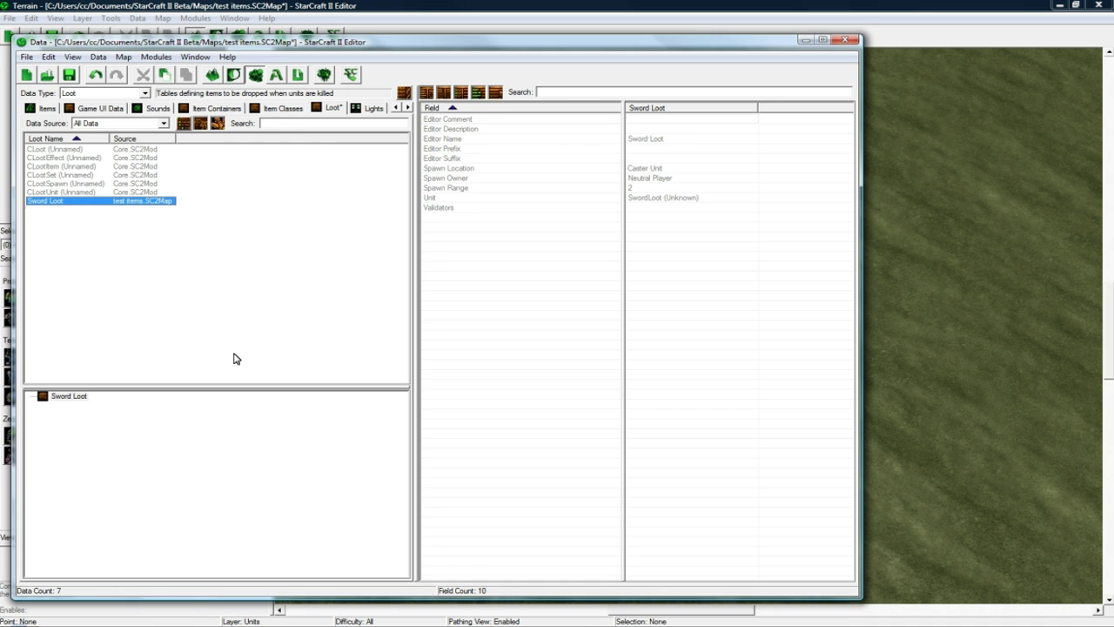
Step: Set Sword Loot's Unit field to Sword and check its spawn range, owner and location
{"action": "double_click", "coordinate": [648, 205]}
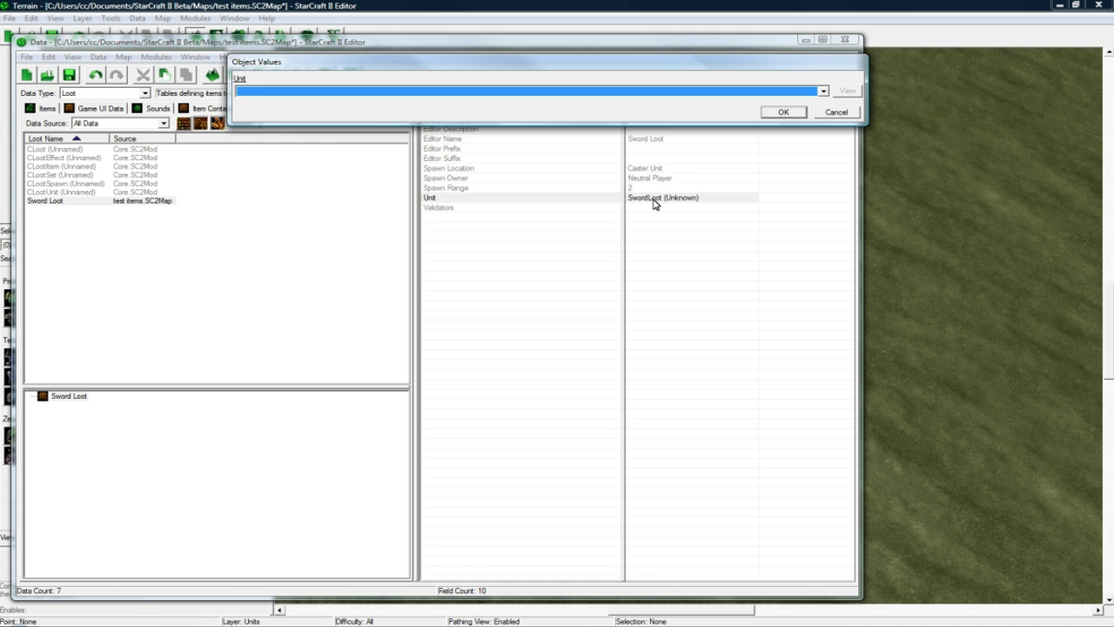
{"action": "left_click", "coordinate": [396, 95]}
{"action": "scroll", "coordinate": [366, 235], "scroll_direction": "down", "scroll_amount": 5}
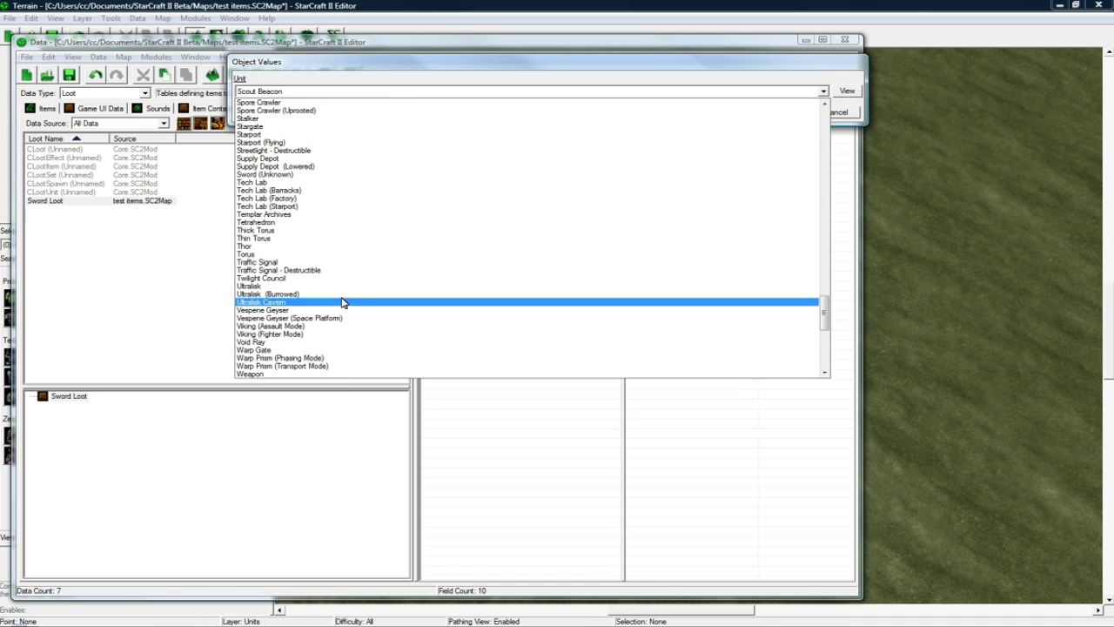
{"action": "left_click", "coordinate": [284, 174]}
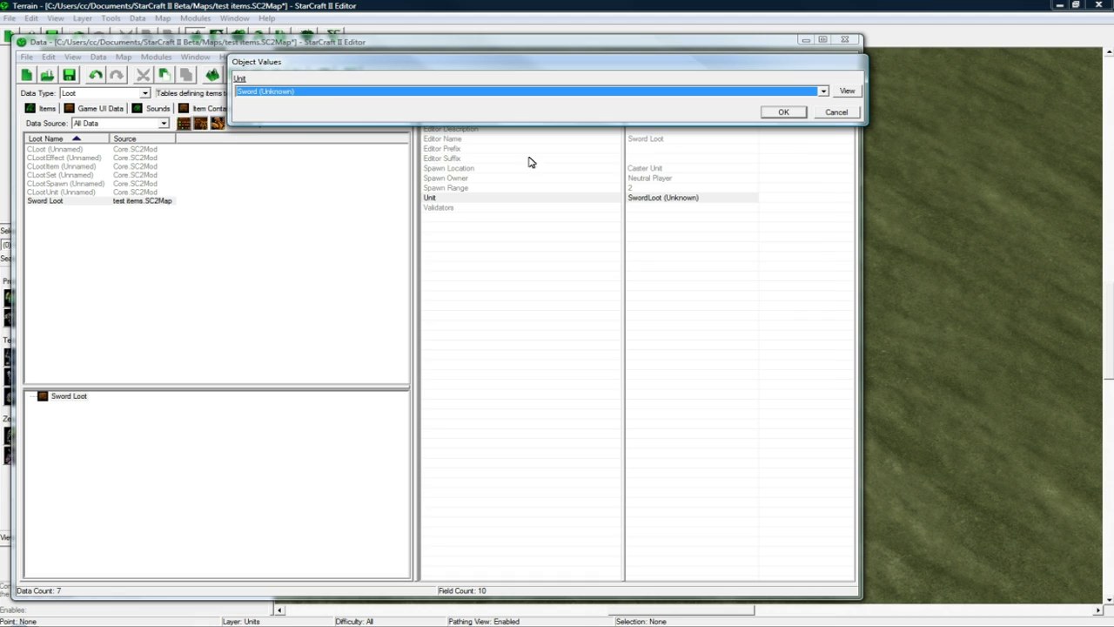
{"action": "left_click", "coordinate": [781, 111]}
{"action": "left_click", "coordinate": [637, 190]}
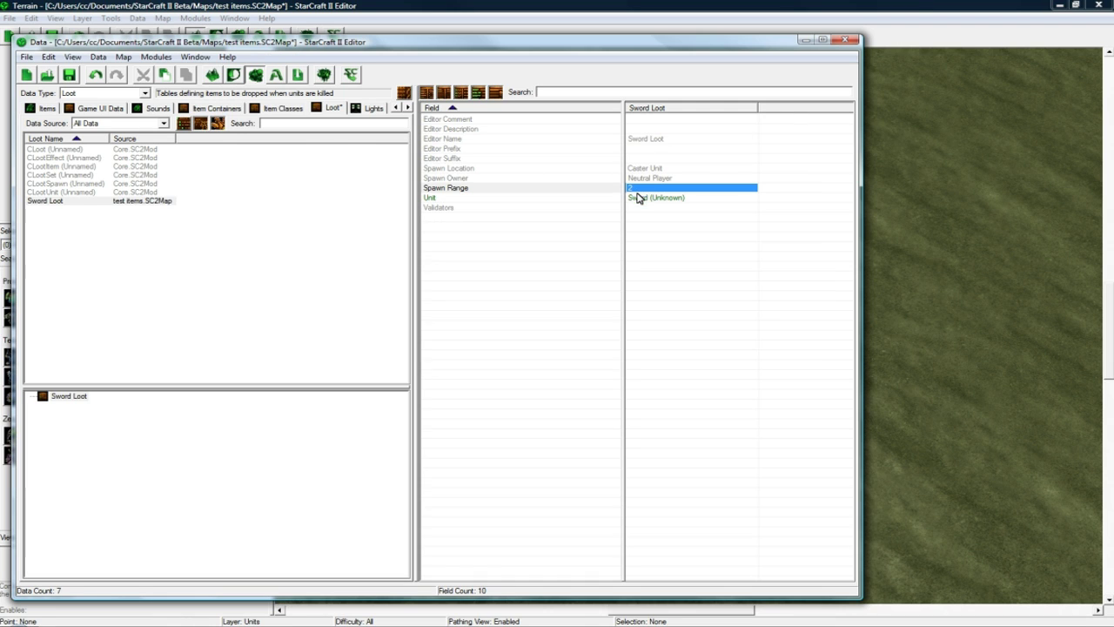
{"action": "left_click", "coordinate": [652, 180]}
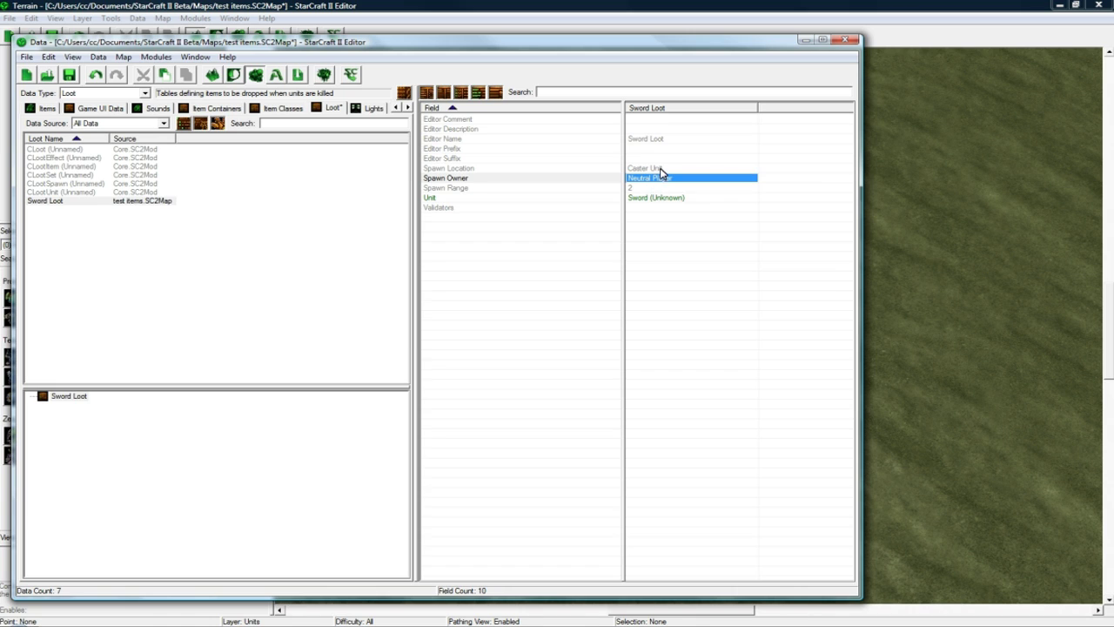
{"action": "left_click", "coordinate": [661, 169]}
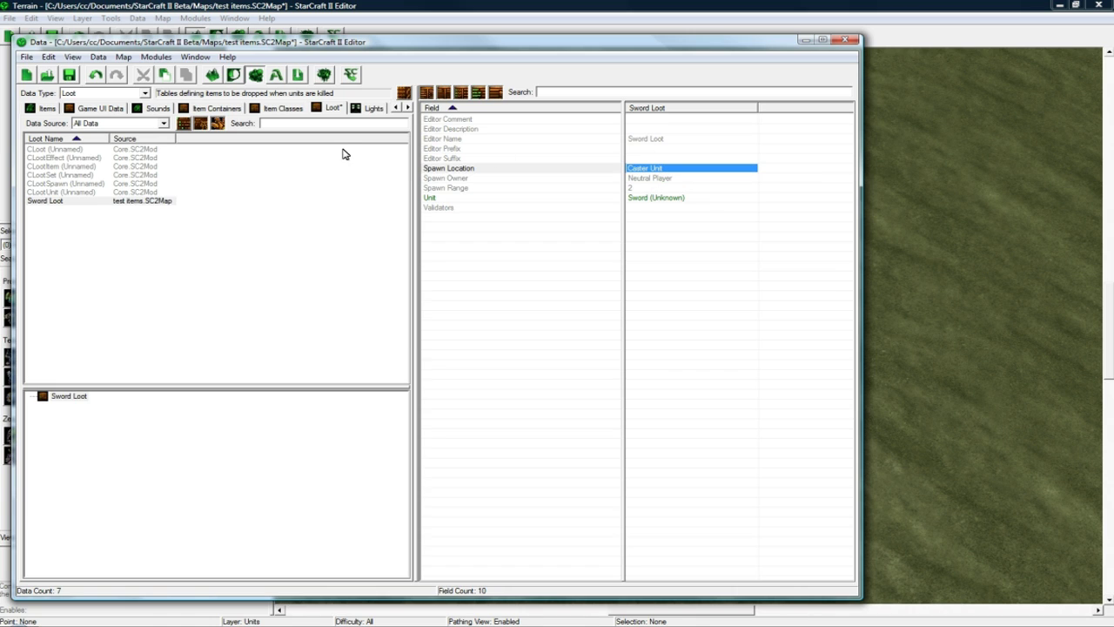
Step: Copy Sword Loot and rename the copy Leather Armor Loot, ID LeatherArmorLoot, keeping the Unit loot type
{"action": "left_click", "coordinate": [149, 199]}
{"action": "key", "text": "ctrl+c"}
{"action": "key", "text": "ctrl+v"}
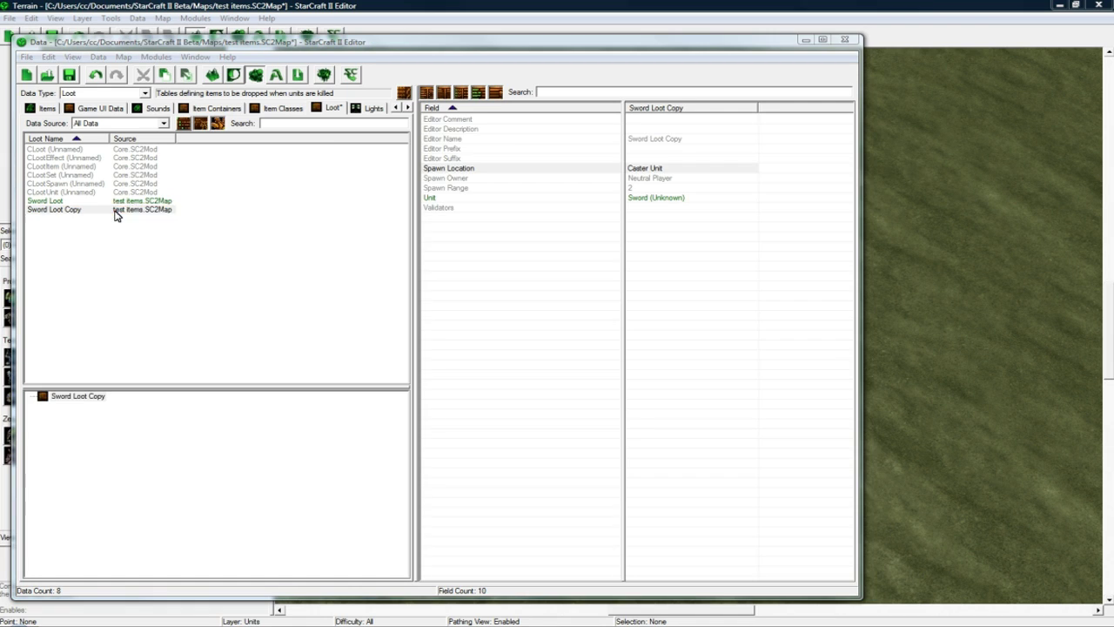
{"action": "double_click", "coordinate": [118, 210]}
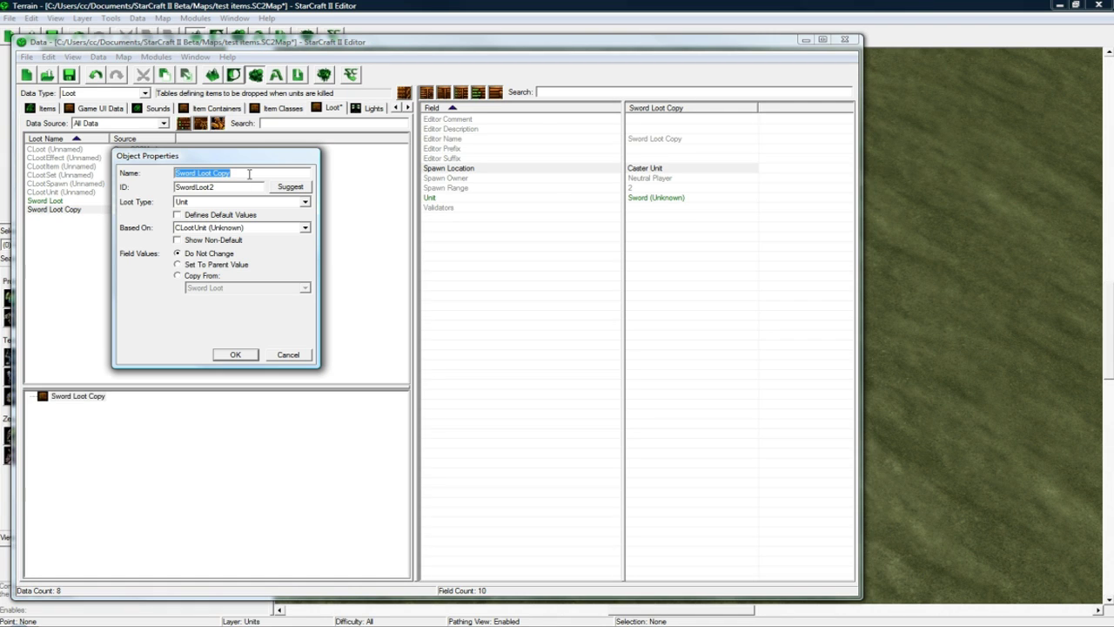
{"action": "type", "text": "Leather Armor Loot"}
{"action": "left_click", "coordinate": [290, 186]}
{"action": "left_click", "coordinate": [296, 201]}
{"action": "left_click", "coordinate": [244, 236]}
{"action": "left_click", "coordinate": [235, 356]}
{"action": "double_click", "coordinate": [657, 197]}
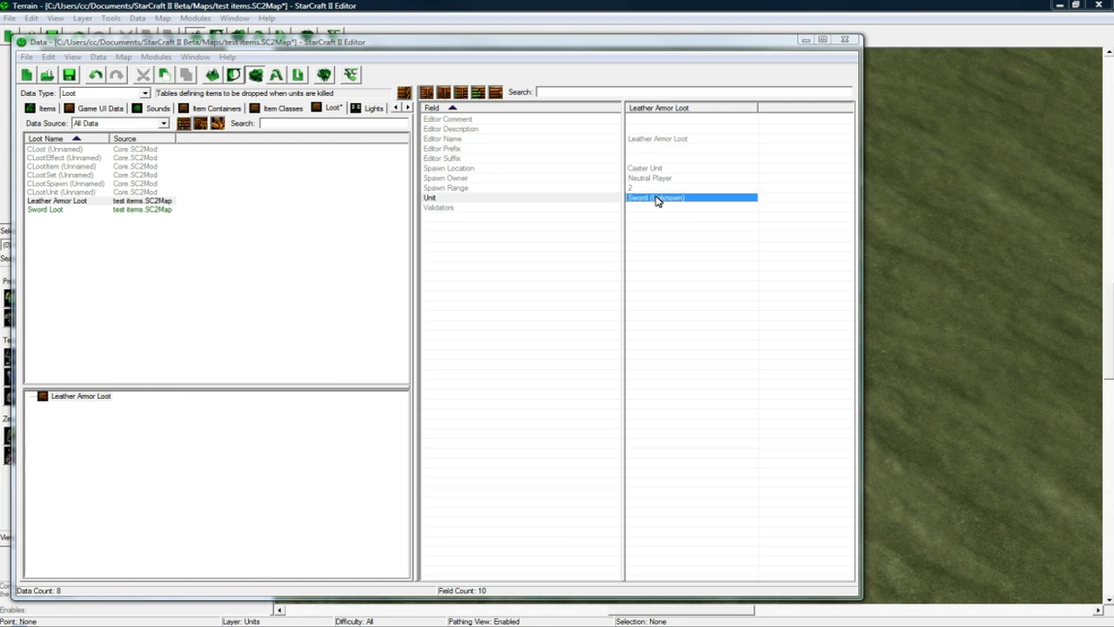
{"action": "left_click", "coordinate": [429, 89]}
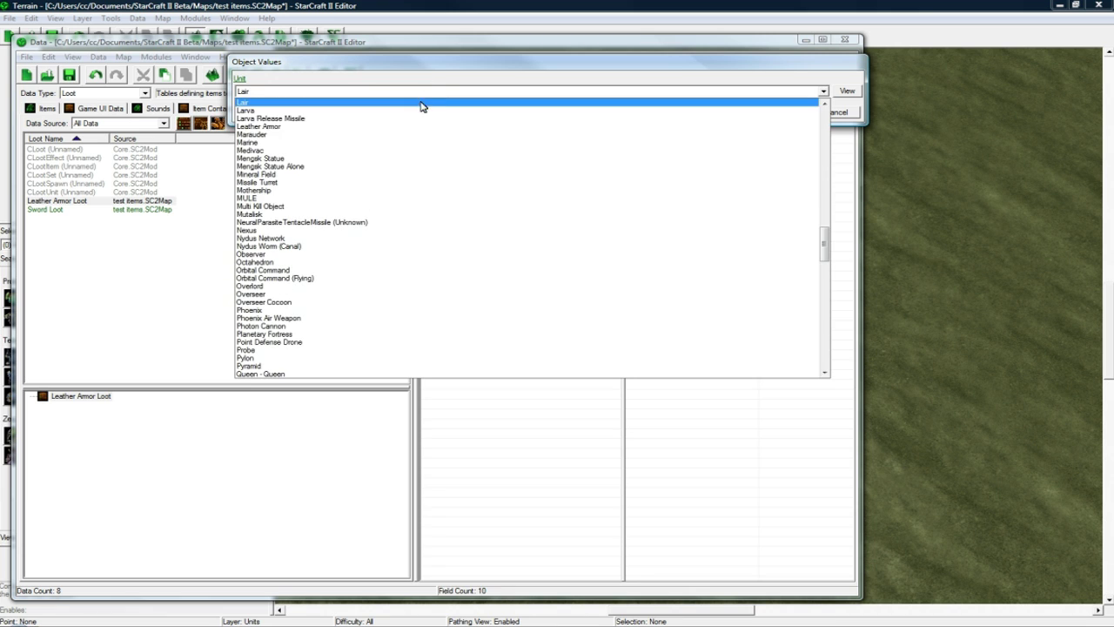
Step: Set Leather Armor Loot's Unit to Leather Armor and duplicate the entry
{"action": "left_click", "coordinate": [403, 126]}
{"action": "left_click", "coordinate": [784, 112]}
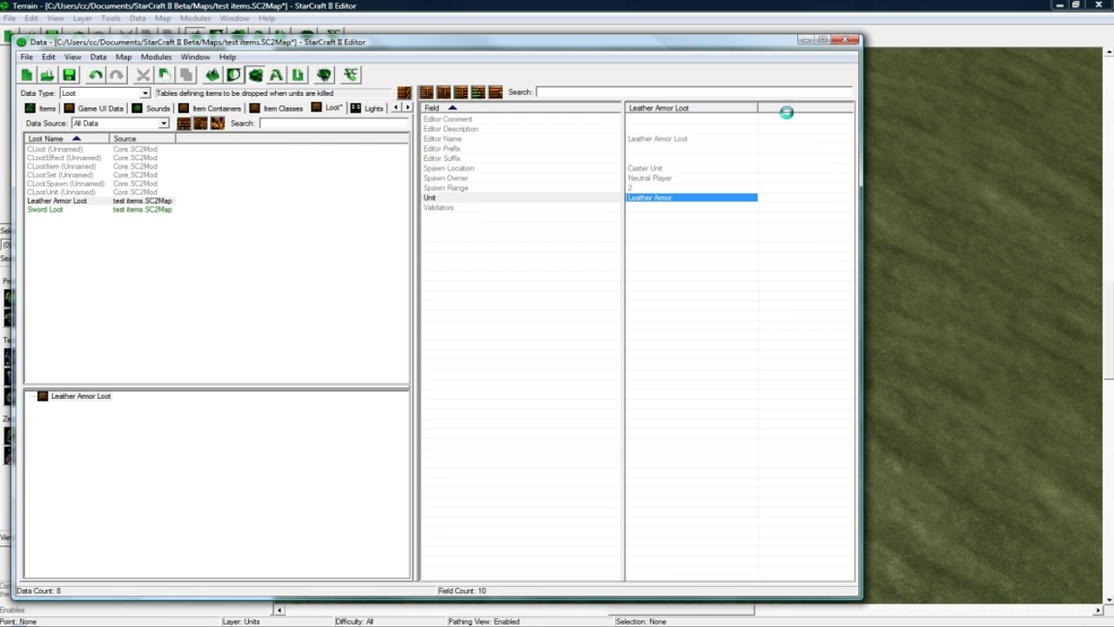
{"action": "left_click", "coordinate": [82, 205]}
{"action": "key", "text": "ctrl+c"}
{"action": "key", "text": "ctrl+v"}
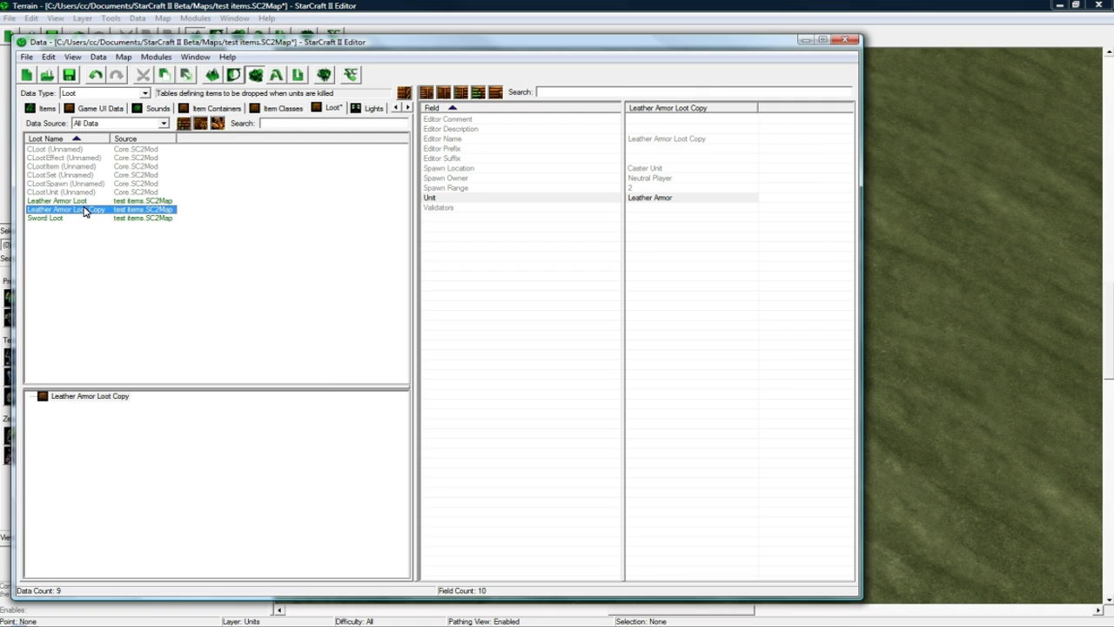
Step: Rename the copy Zergling Venom with ID ZerglingVenom and set its Unit to ZerglingVenom
{"action": "double_click", "coordinate": [85, 213]}
{"action": "type", "text": "Zergling Venom"}
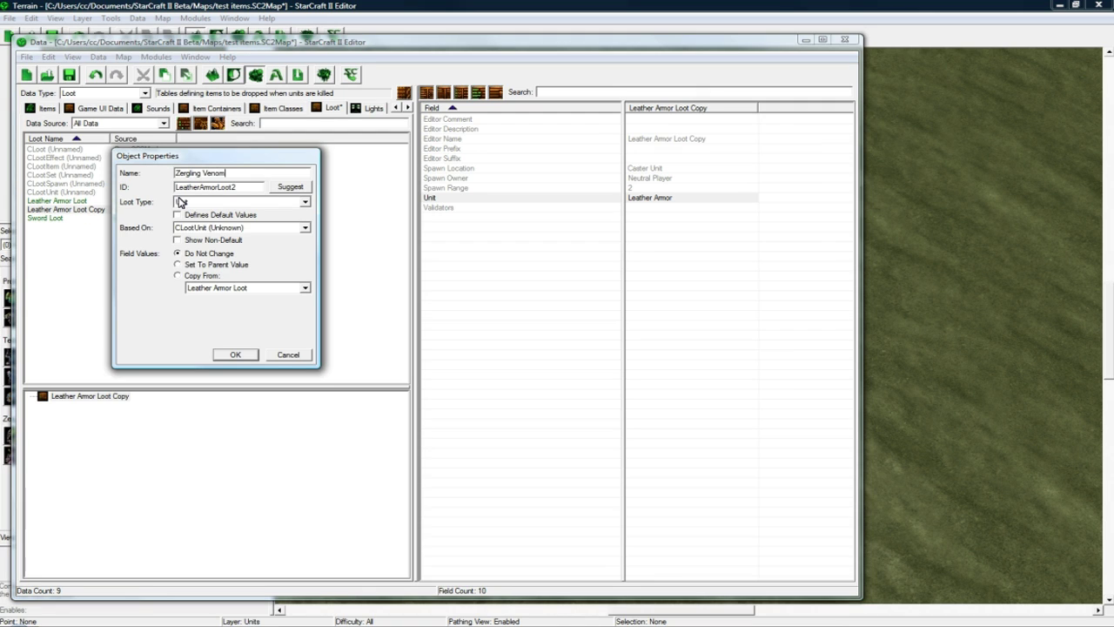
{"action": "left_click", "coordinate": [290, 186]}
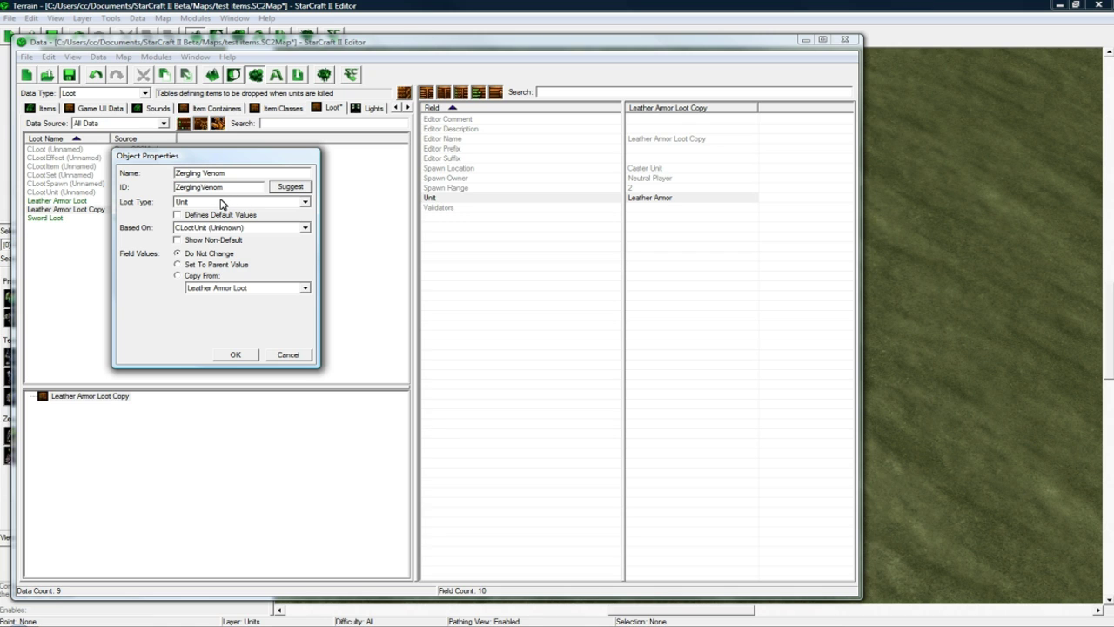
{"action": "key", "text": "Tab"}
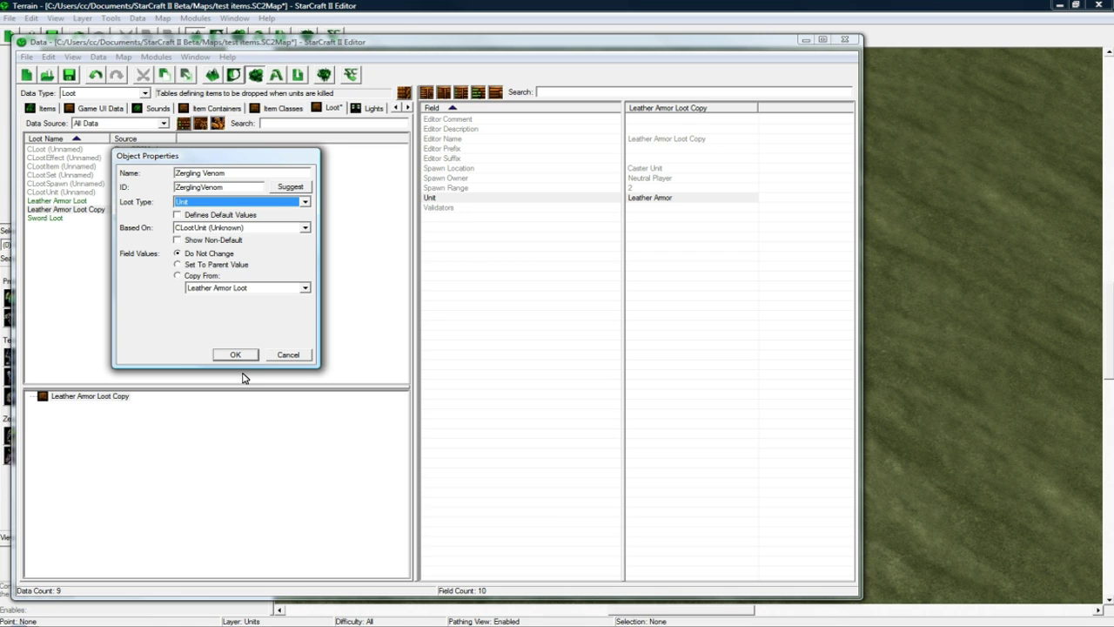
{"action": "key", "text": "Return"}
{"action": "double_click", "coordinate": [644, 198]}
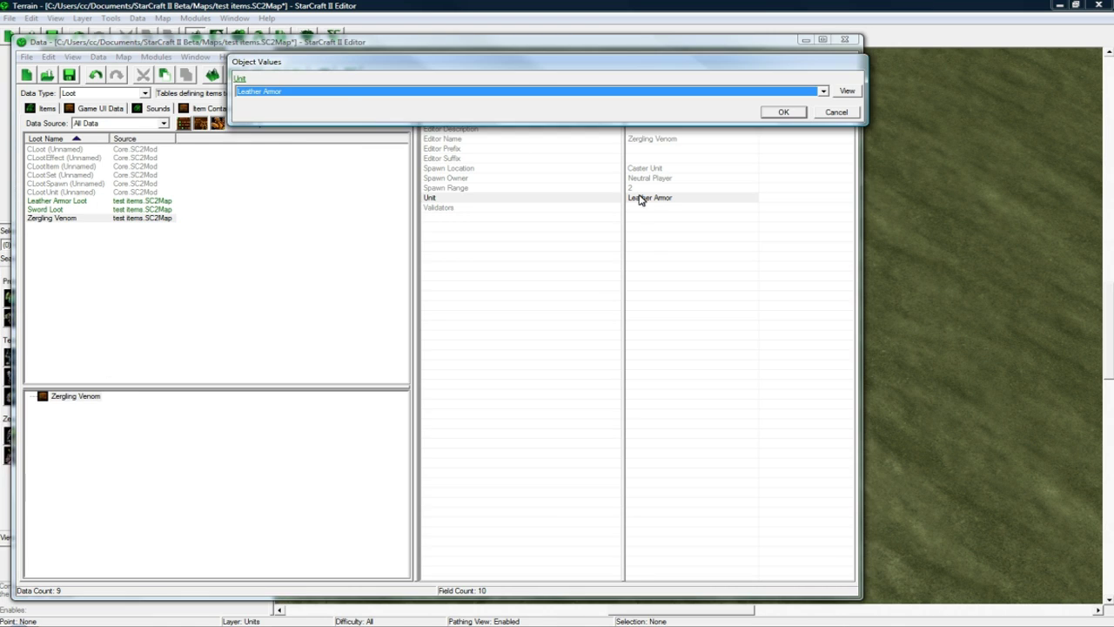
{"action": "left_click", "coordinate": [380, 97]}
{"action": "left_click", "coordinate": [317, 369]}
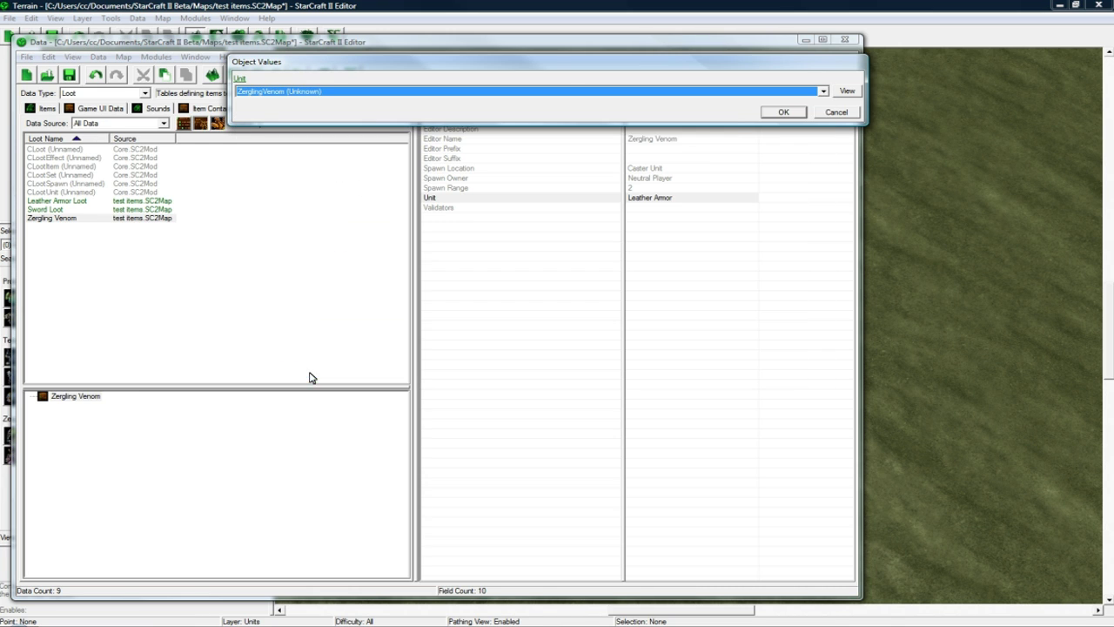
{"action": "left_click", "coordinate": [782, 113]}
Step: Add a Set-type loot object named Zergling Loot with the suggested ID ZerglingLoot
{"action": "right_click", "coordinate": [96, 240]}
{"action": "left_click", "coordinate": [130, 244]}
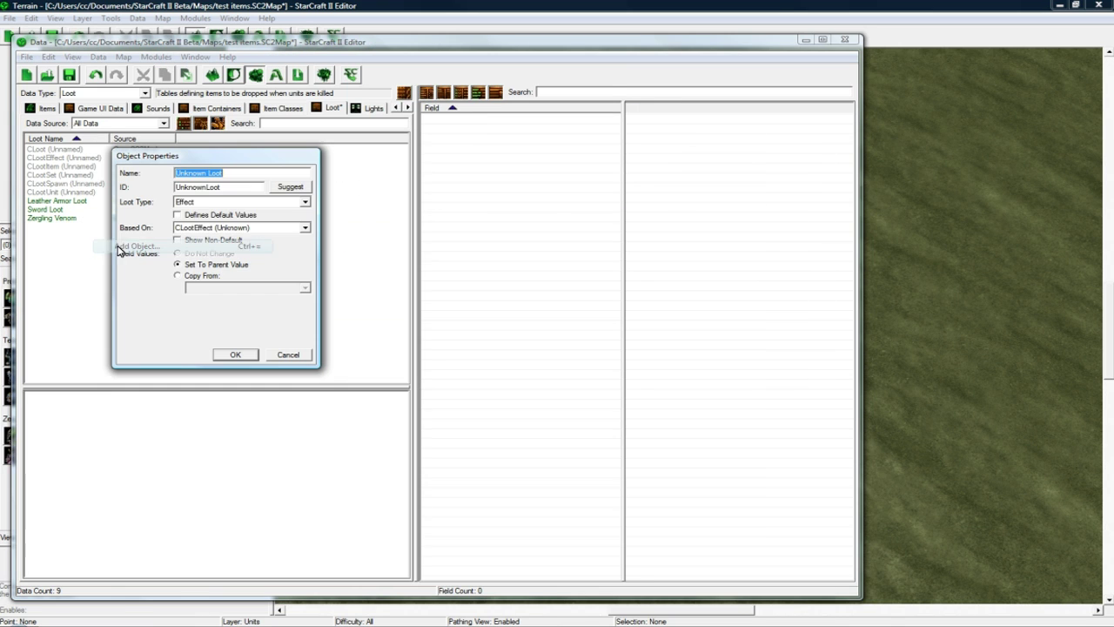
{"action": "left_click", "coordinate": [215, 204]}
{"action": "left_click", "coordinate": [209, 228]}
{"action": "left_click_drag", "start_coordinate": [223, 174], "coordinate": [170, 177]}
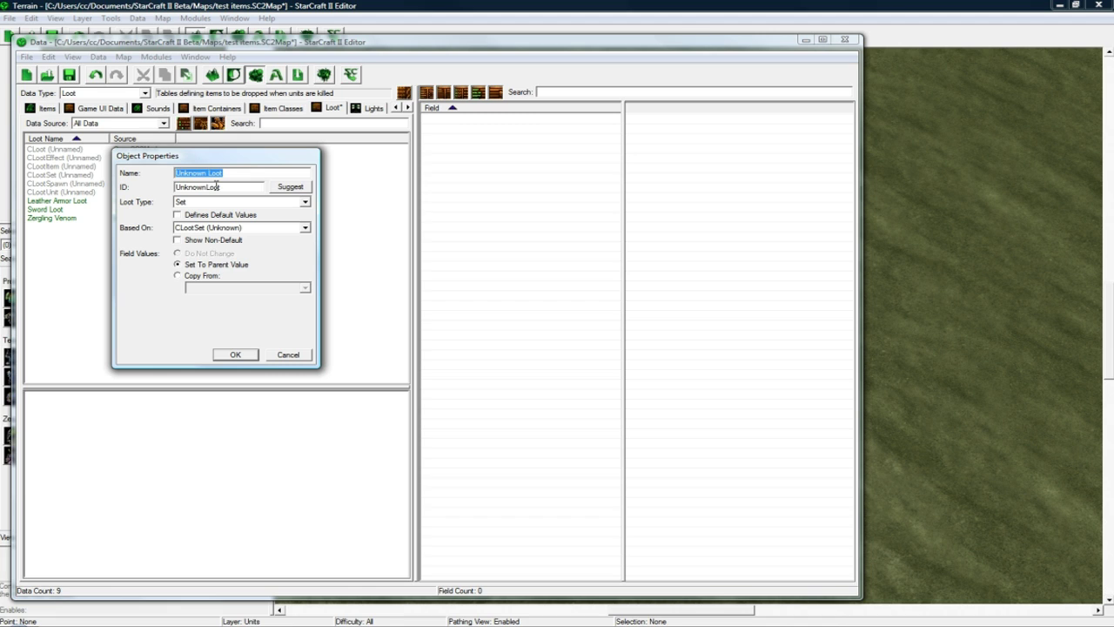
{"action": "type", "text": "Zergling"}
{"action": "left_click", "coordinate": [275, 186]}
{"action": "left_click", "coordinate": [234, 355]}
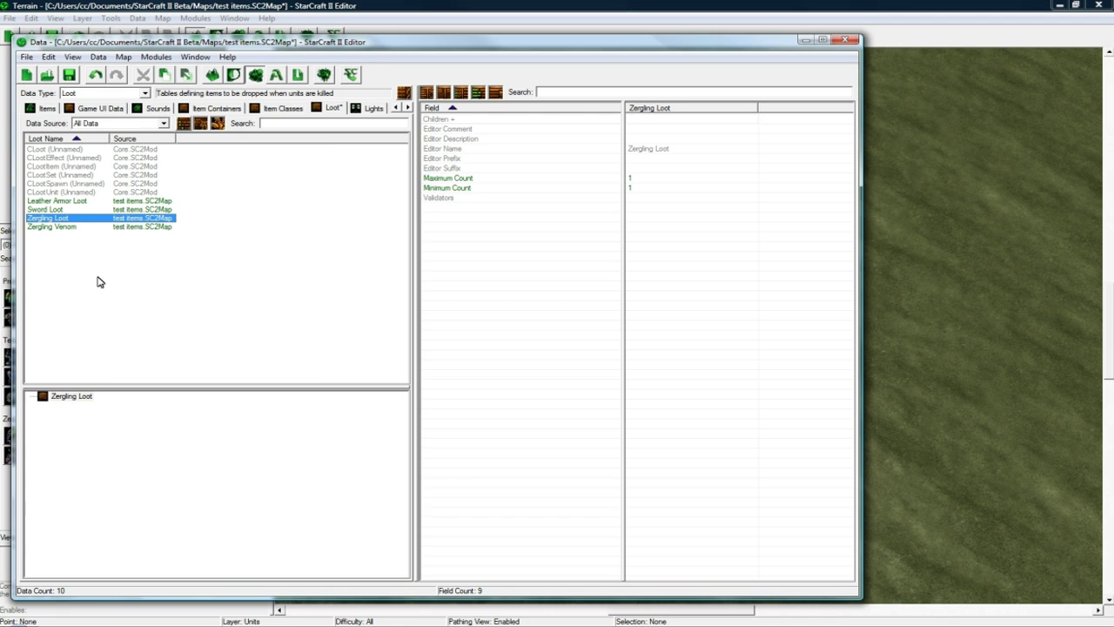
Step: Enter 2 for Zergling Loot's Maximum Count and re-enter 1 for its Minimum Count
{"action": "double_click", "coordinate": [641, 180]}
{"action": "type", "text": "2"}
{"action": "key", "text": "Return"}
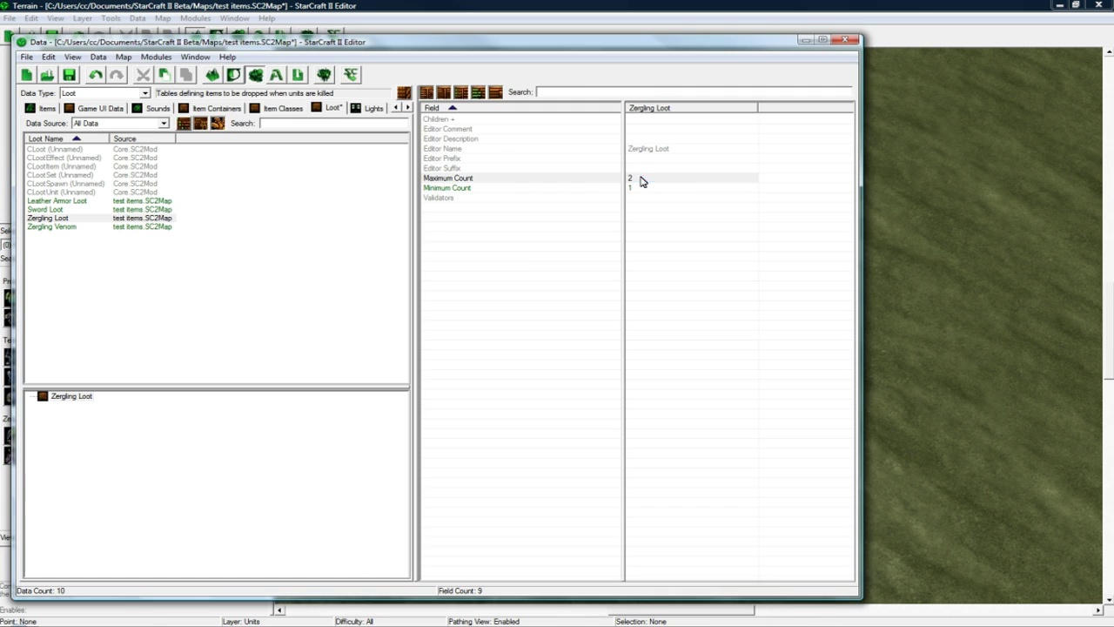
{"action": "left_click", "coordinate": [636, 190]}
{"action": "double_click", "coordinate": [644, 190]}
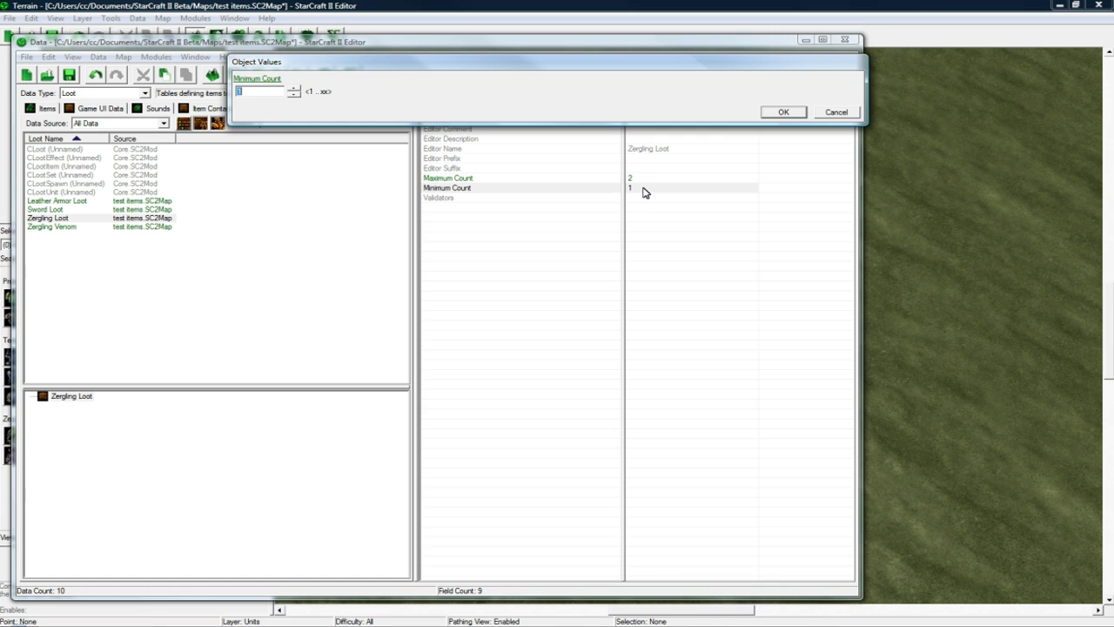
{"action": "type", "text": "1"}
{"action": "key", "text": "Return"}
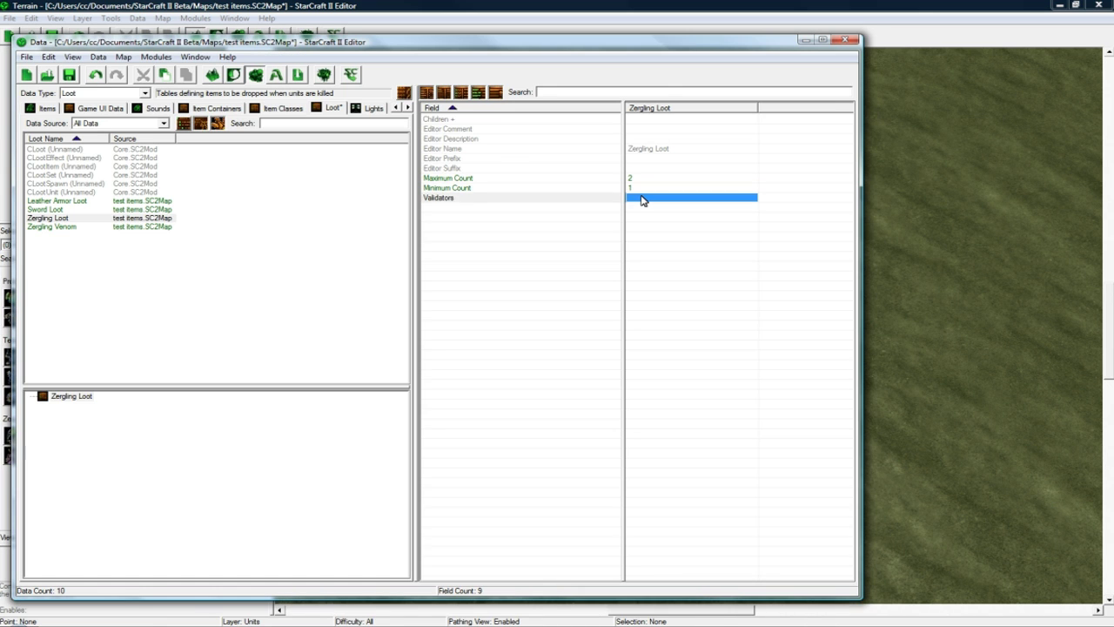
Step: Add Leather Armor Loot, Zergling Venom and Sword Loot as children of Zergling Loot
{"action": "double_click", "coordinate": [641, 120]}
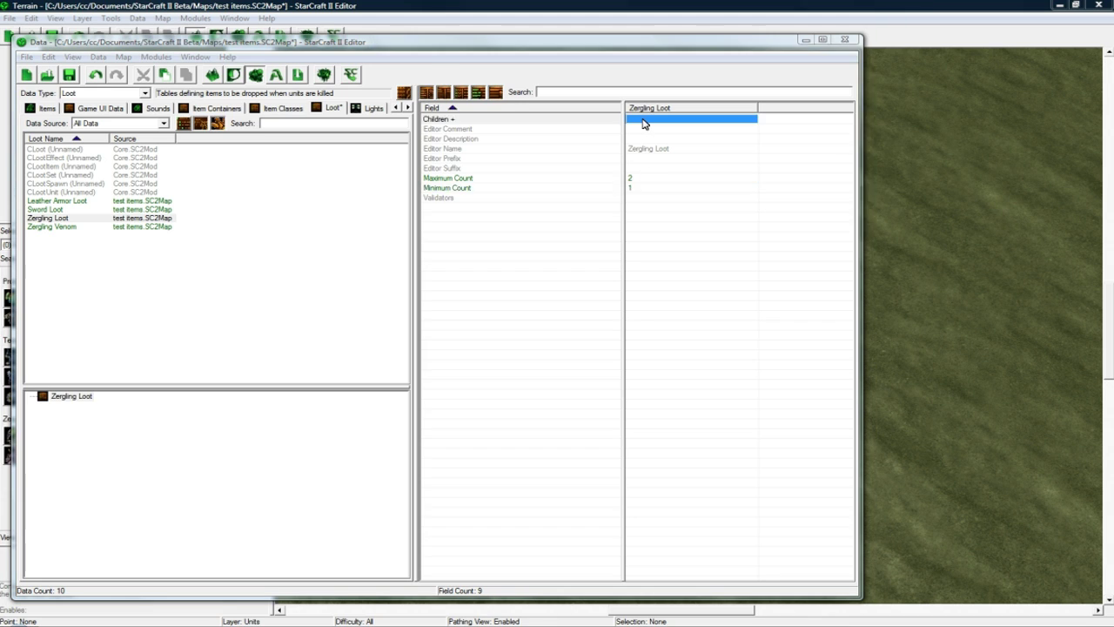
{"action": "left_click", "coordinate": [854, 103]}
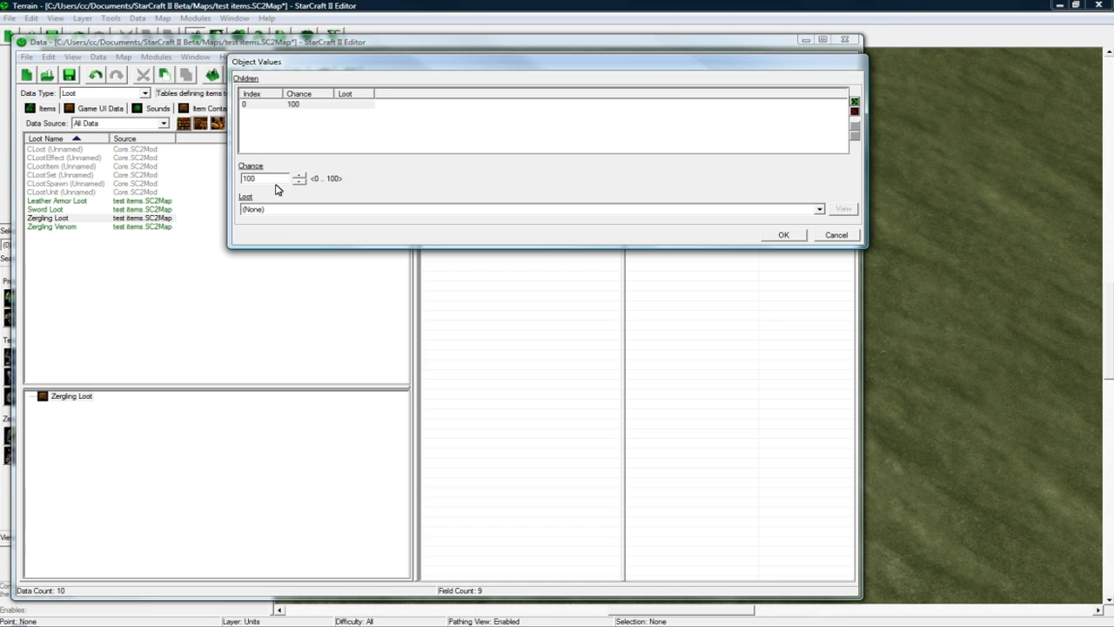
{"action": "left_click", "coordinate": [278, 210]}
{"action": "left_click", "coordinate": [279, 229]}
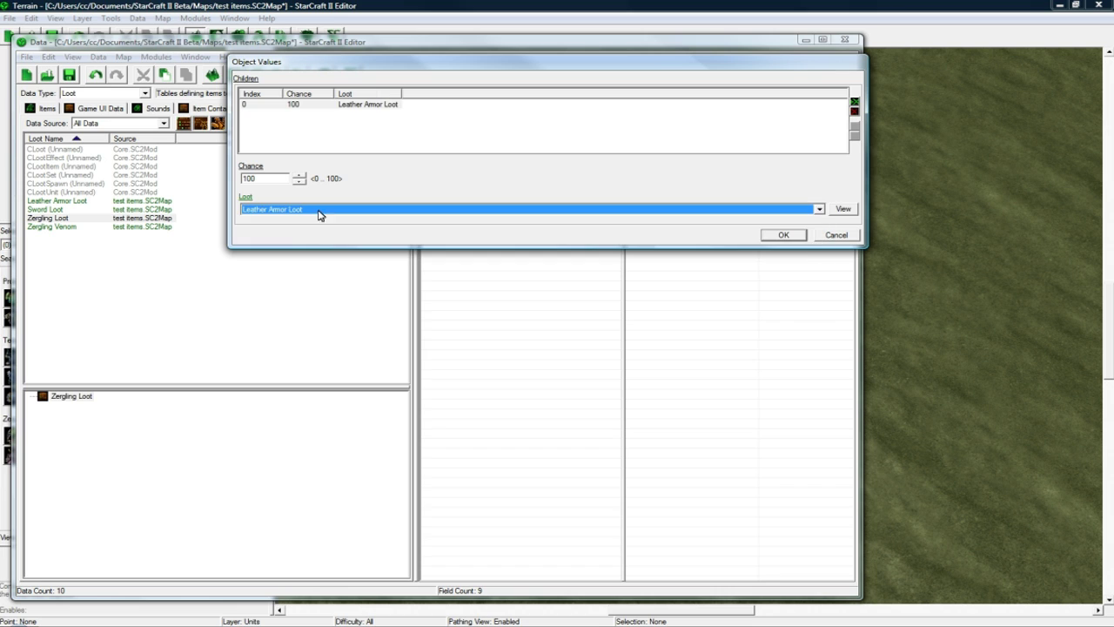
{"action": "left_click", "coordinate": [854, 103]}
{"action": "left_click", "coordinate": [336, 210]}
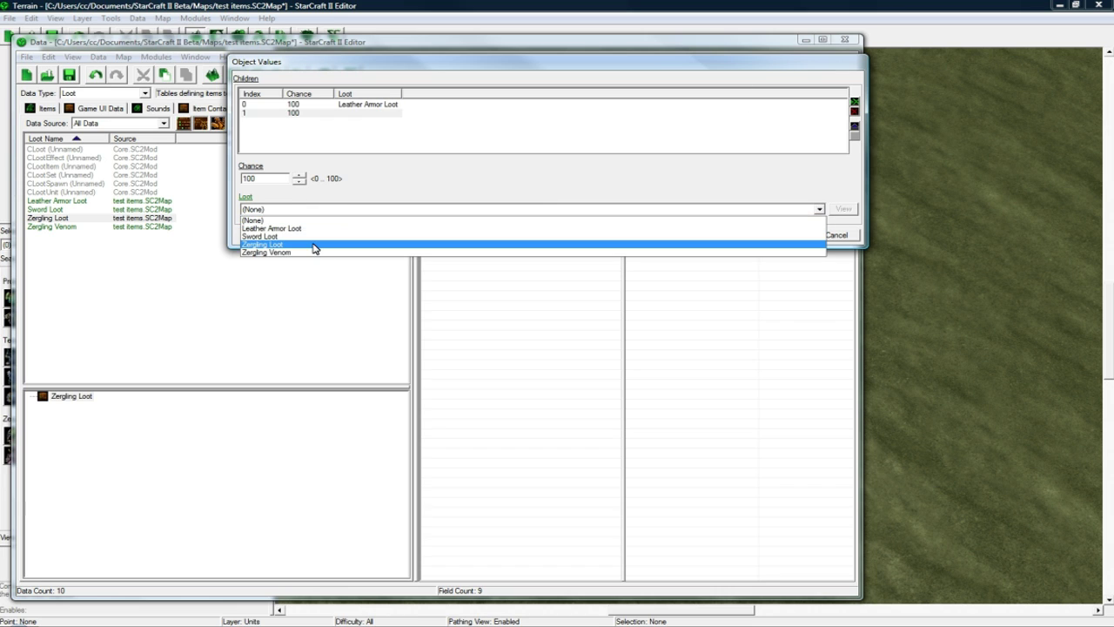
{"action": "left_click", "coordinate": [311, 244]}
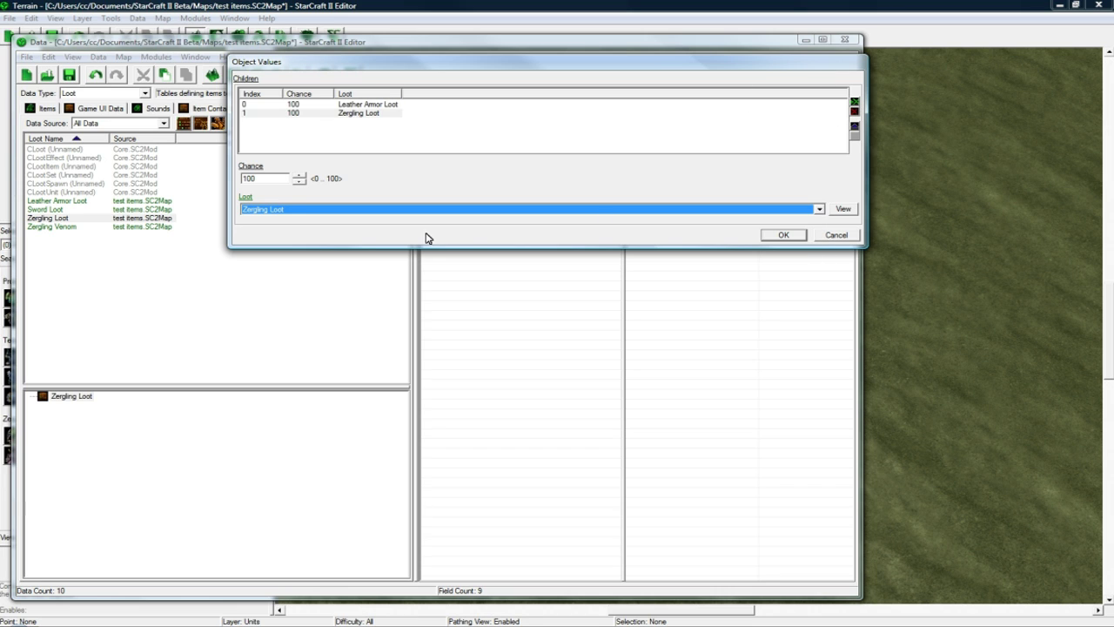
{"action": "key", "text": "Down"}
{"action": "left_click", "coordinate": [854, 103]}
{"action": "left_click", "coordinate": [356, 210]}
{"action": "left_click", "coordinate": [331, 237]}
Step: Set the child chances to 10 for Leather Armor, 50 for Zergling Venom, 10 for Sword
{"action": "left_click", "coordinate": [354, 104]}
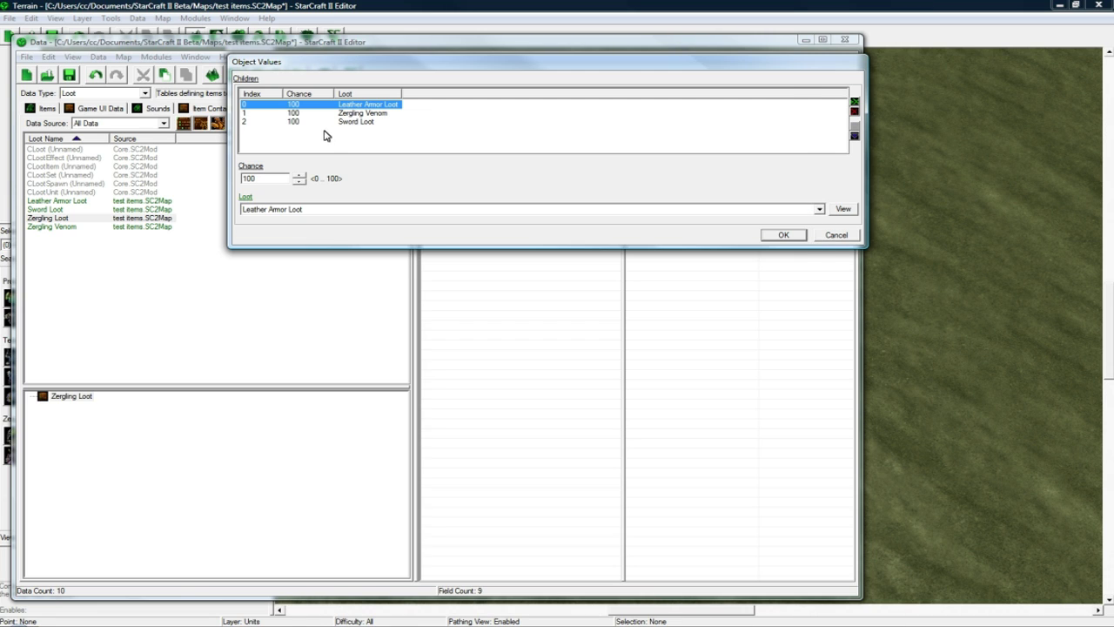
{"action": "left_click", "coordinate": [262, 178]}
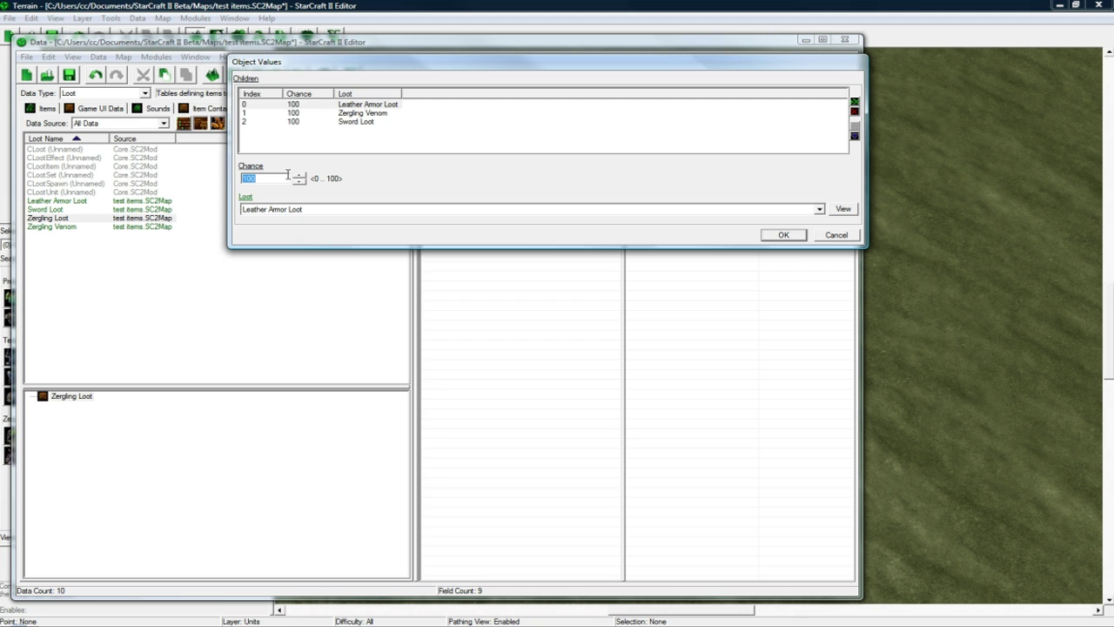
{"action": "type", "text": "10"}
{"action": "left_click", "coordinate": [348, 113]}
{"action": "left_click", "coordinate": [244, 178]}
{"action": "type", "text": "50"}
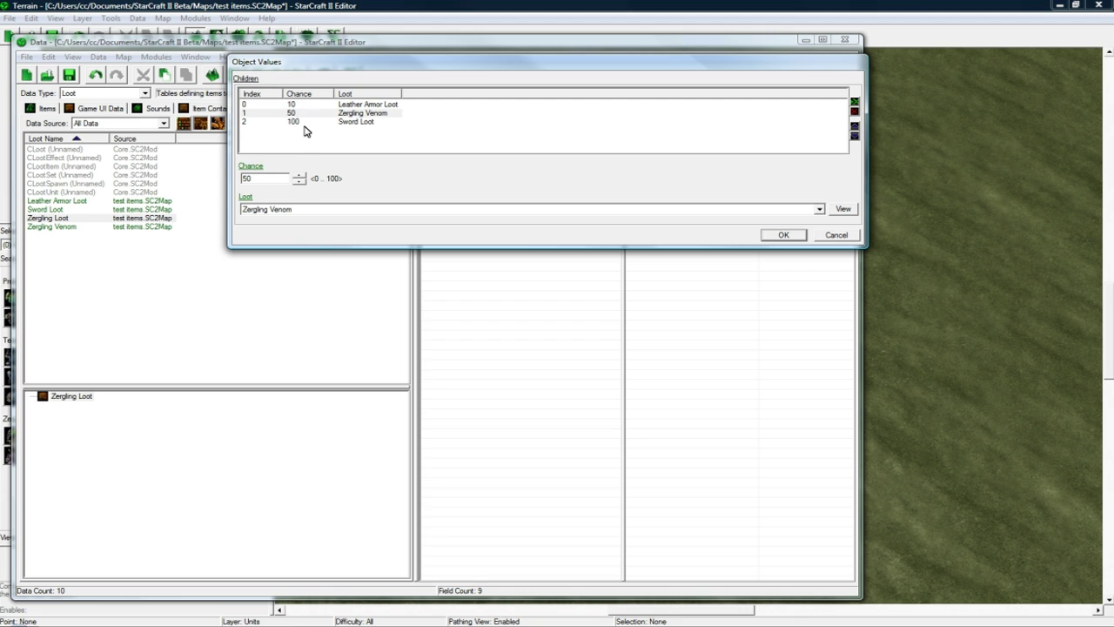
{"action": "left_click", "coordinate": [307, 123]}
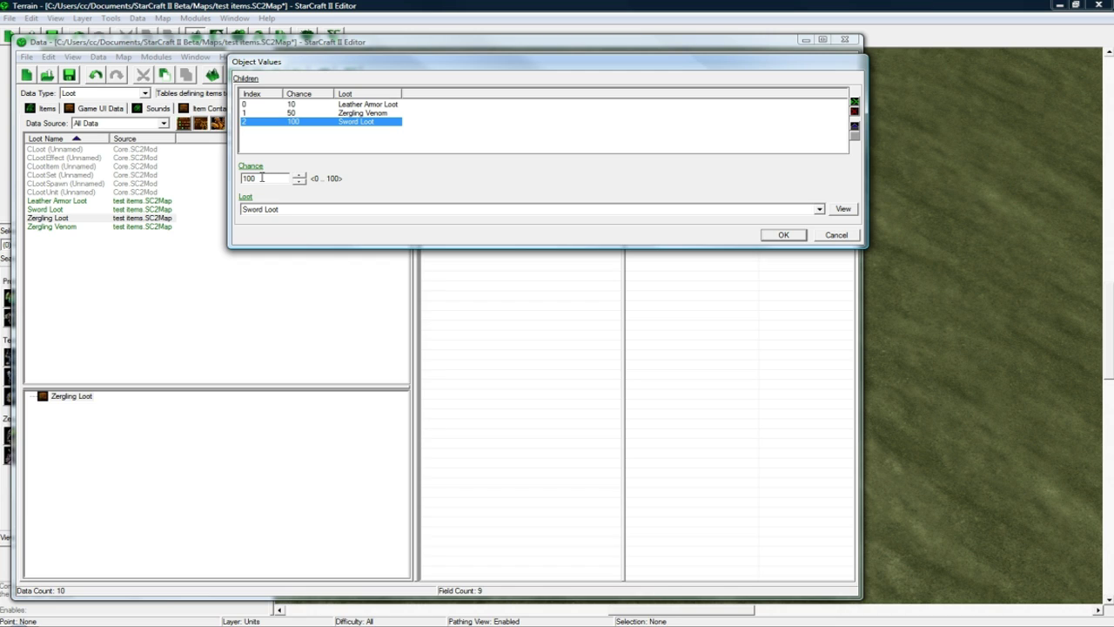
{"action": "left_click", "coordinate": [261, 178]}
{"action": "type", "text": "10"}
{"action": "left_click", "coordinate": [341, 121]}
Step: Add an empty fourth child with a 30 chance and confirm the children list
{"action": "left_click", "coordinate": [855, 103]}
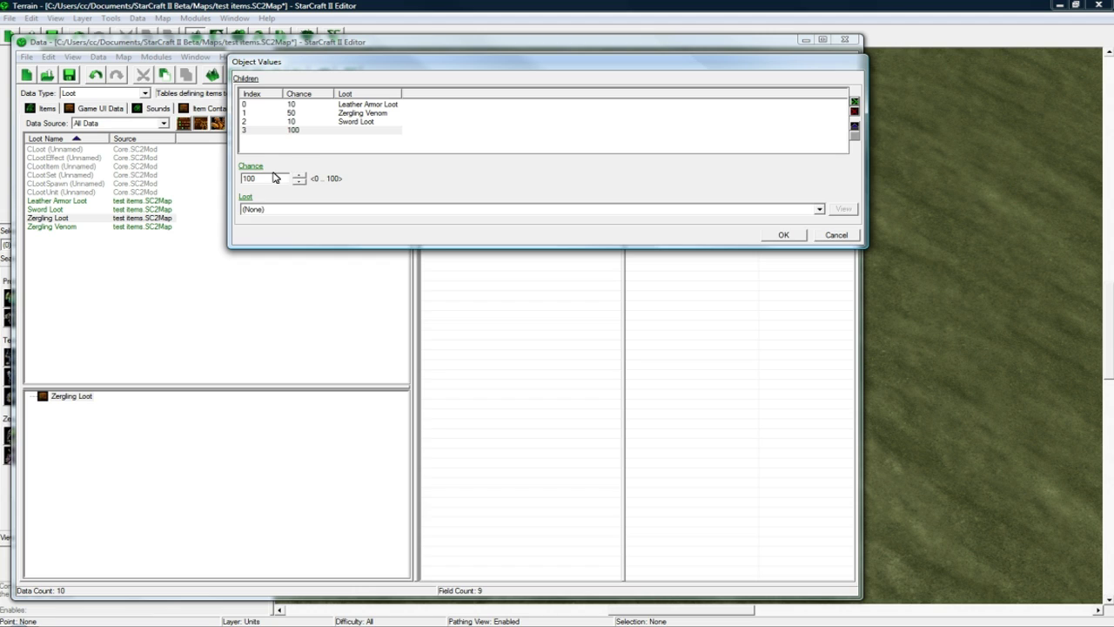
{"action": "left_click", "coordinate": [268, 209]}
{"action": "left_click", "coordinate": [308, 104]}
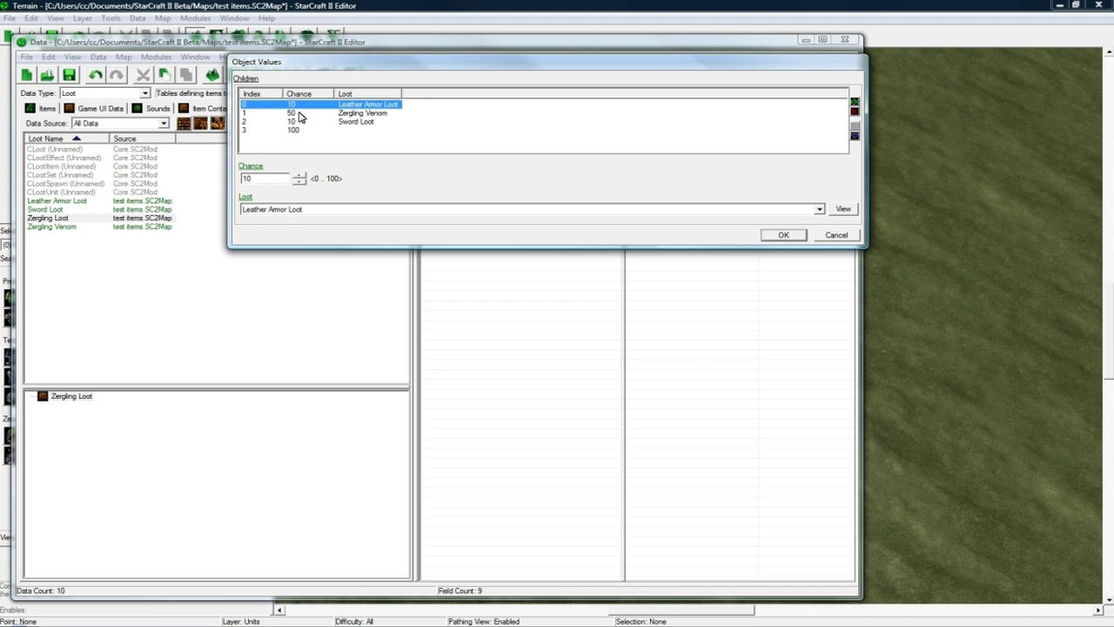
{"action": "left_click", "coordinate": [302, 112]}
{"action": "left_click", "coordinate": [300, 130]}
{"action": "left_click_drag", "start_coordinate": [261, 177], "coordinate": [211, 174]}
{"action": "type", "text": "3"}
{"action": "left_click", "coordinate": [344, 131]}
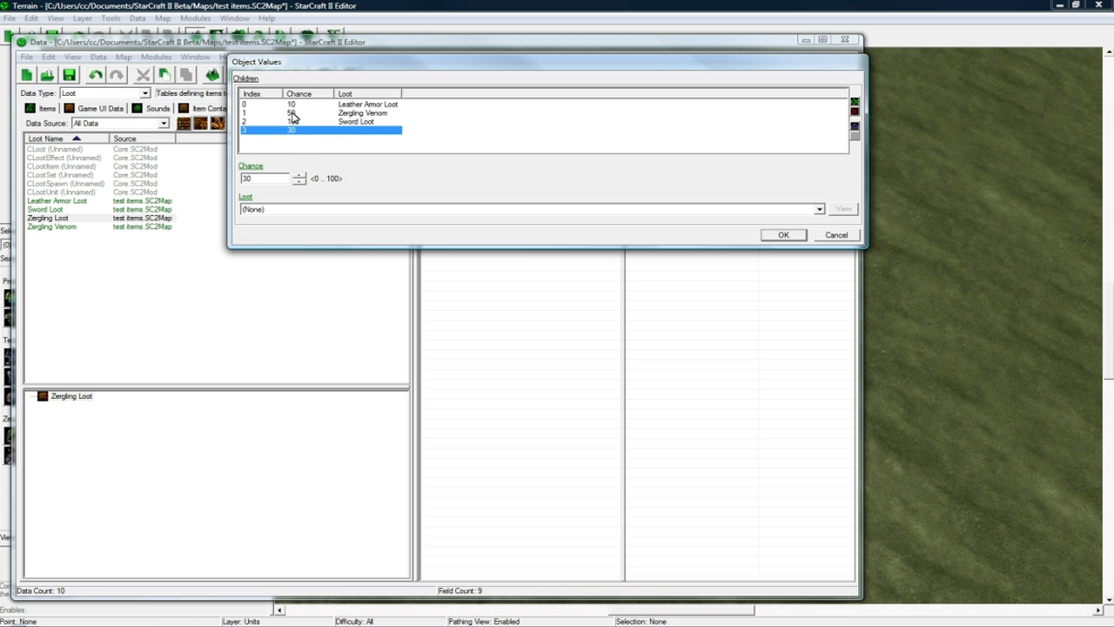
{"action": "left_click", "coordinate": [300, 104]}
{"action": "left_click", "coordinate": [299, 122]}
{"action": "left_click", "coordinate": [301, 131]}
{"action": "left_click", "coordinate": [299, 113]}
{"action": "left_click", "coordinate": [764, 235]}
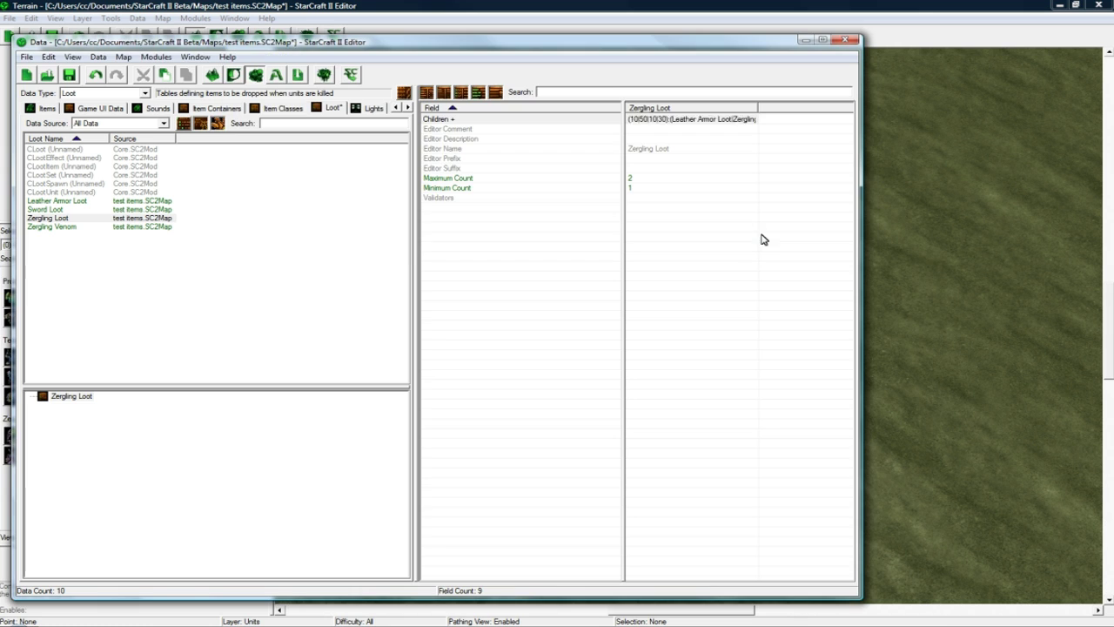
Step: Switch the data view to Units, filter for 'zergl', and select the Zergling's Unit - Loot field
{"action": "left_click", "coordinate": [129, 94]}
{"action": "left_click", "coordinate": [95, 142]}
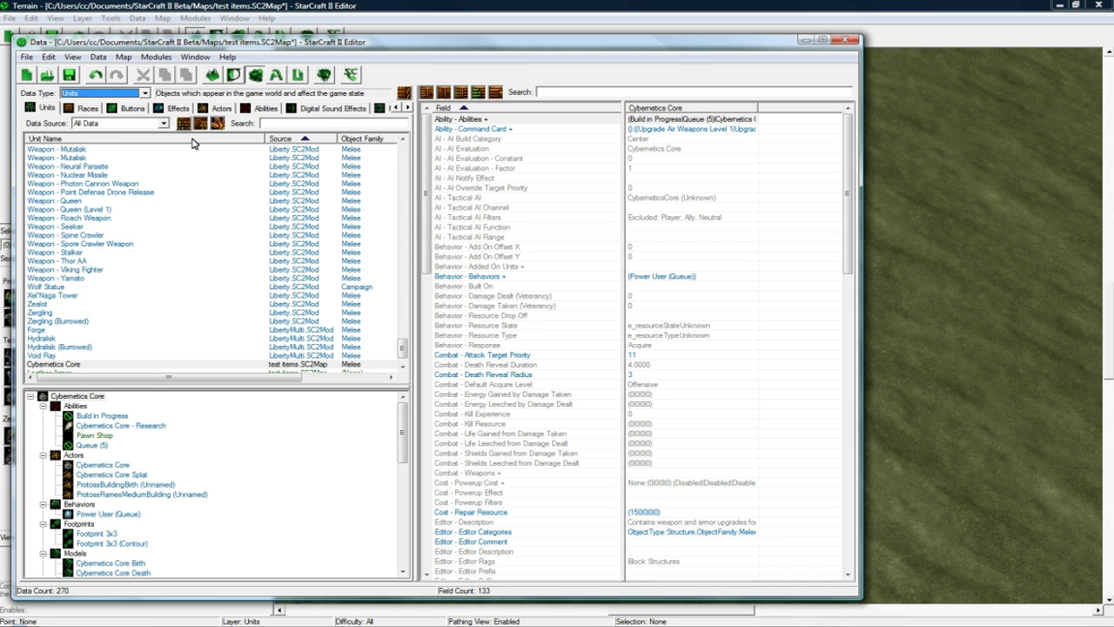
{"action": "left_click", "coordinate": [281, 123]}
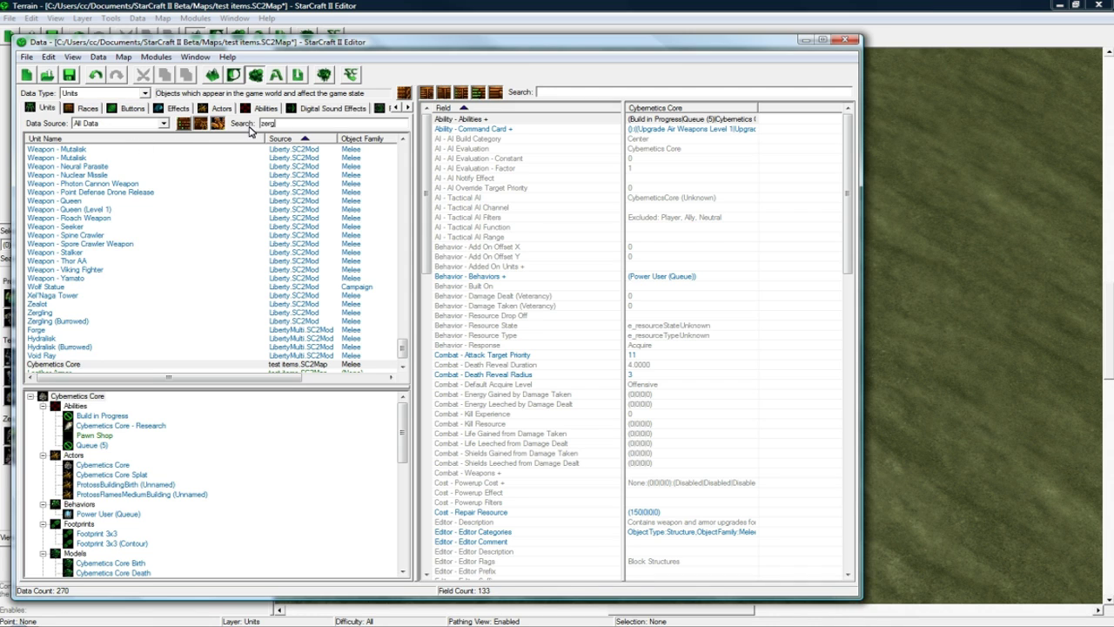
{"action": "key", "text": "Return"}
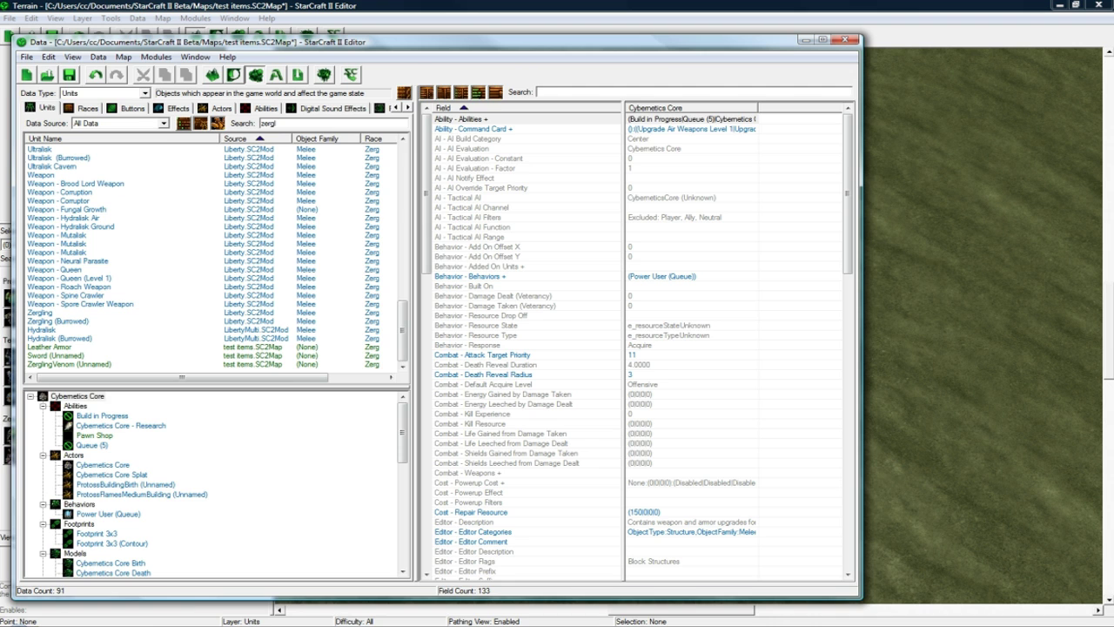
{"action": "left_click", "coordinate": [144, 218]}
{"action": "left_click", "coordinate": [77, 167]}
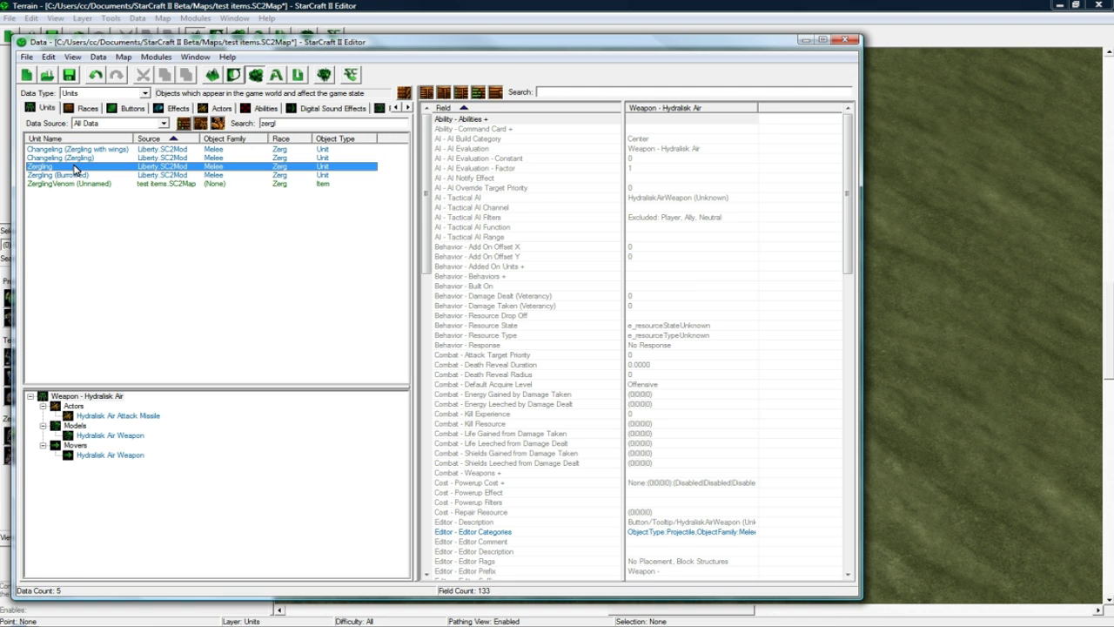
{"action": "left_click_drag", "start_coordinate": [848, 138], "coordinate": [832, 474]}
{"action": "left_click", "coordinate": [674, 493]}
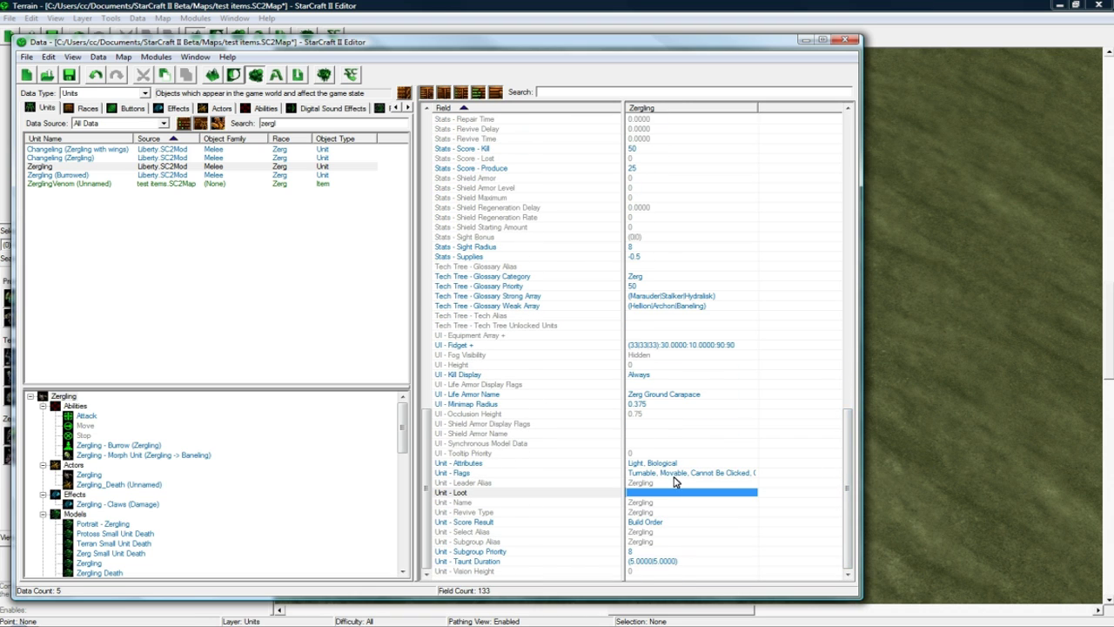
Step: Set the Zergling's Unit - Loot to Zergling Loot and save test items.SC2Map
{"action": "double_click", "coordinate": [658, 500]}
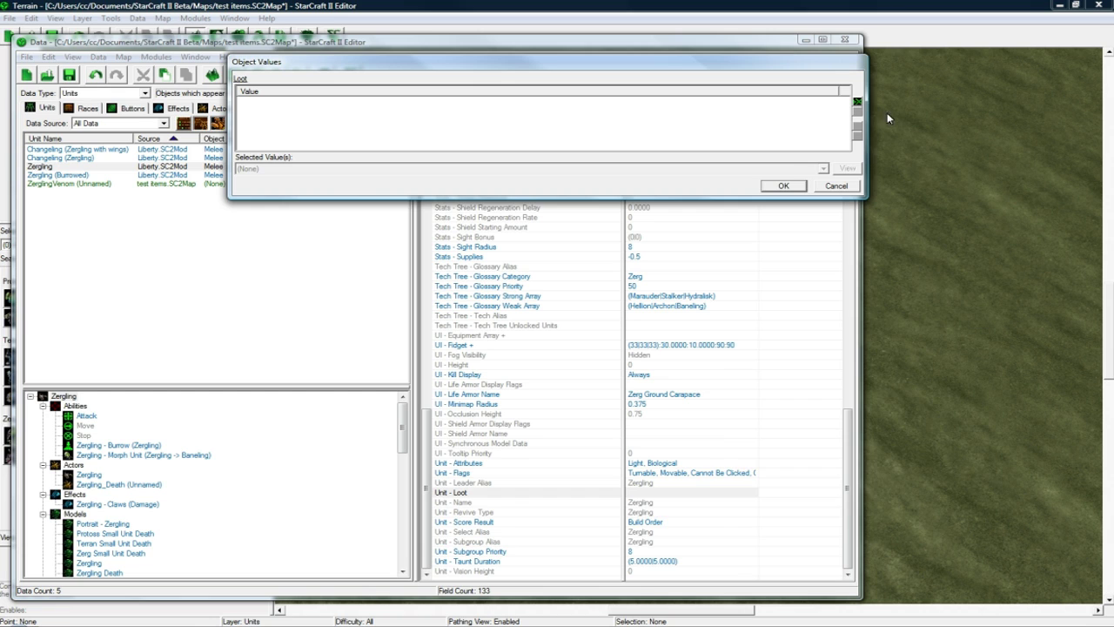
{"action": "left_click", "coordinate": [857, 102]}
{"action": "left_click", "coordinate": [764, 277]}
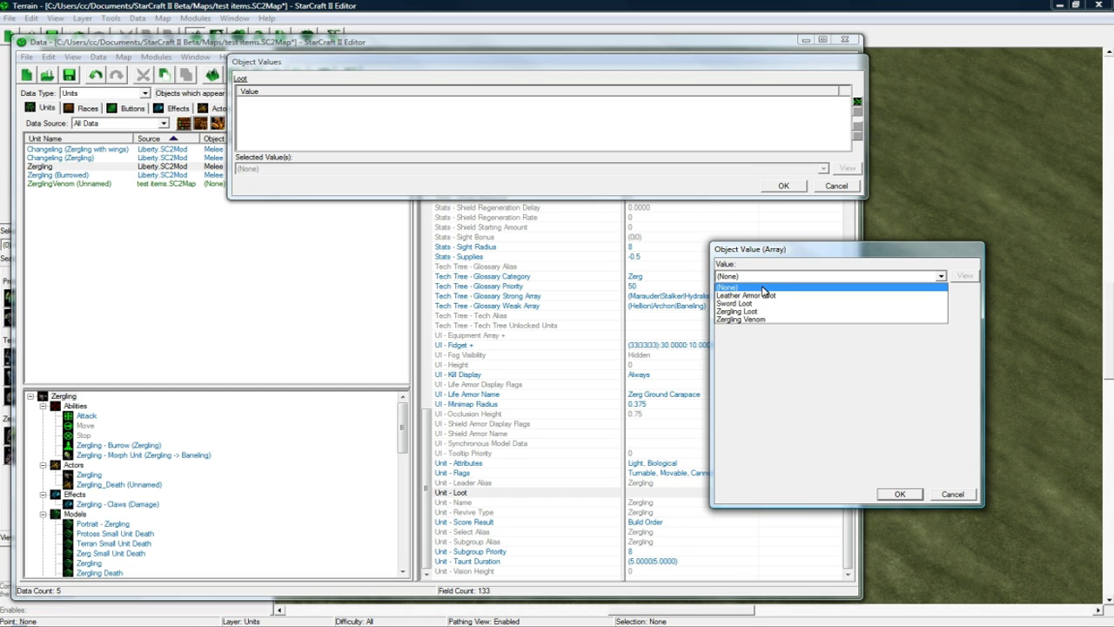
{"action": "left_click", "coordinate": [773, 311]}
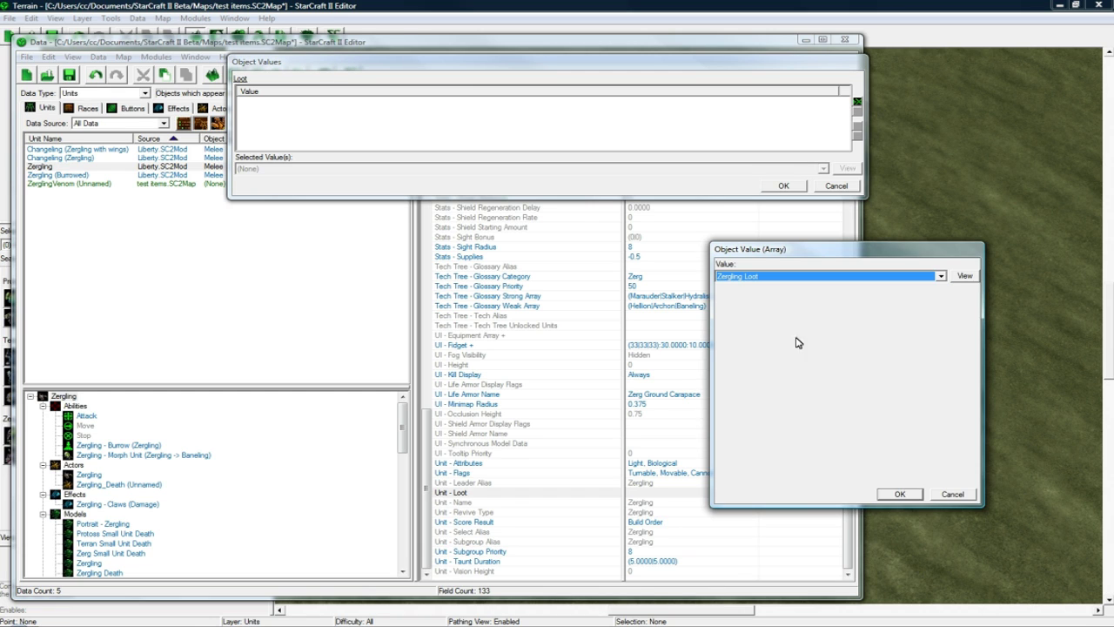
{"action": "left_click", "coordinate": [897, 494]}
{"action": "left_click", "coordinate": [783, 185]}
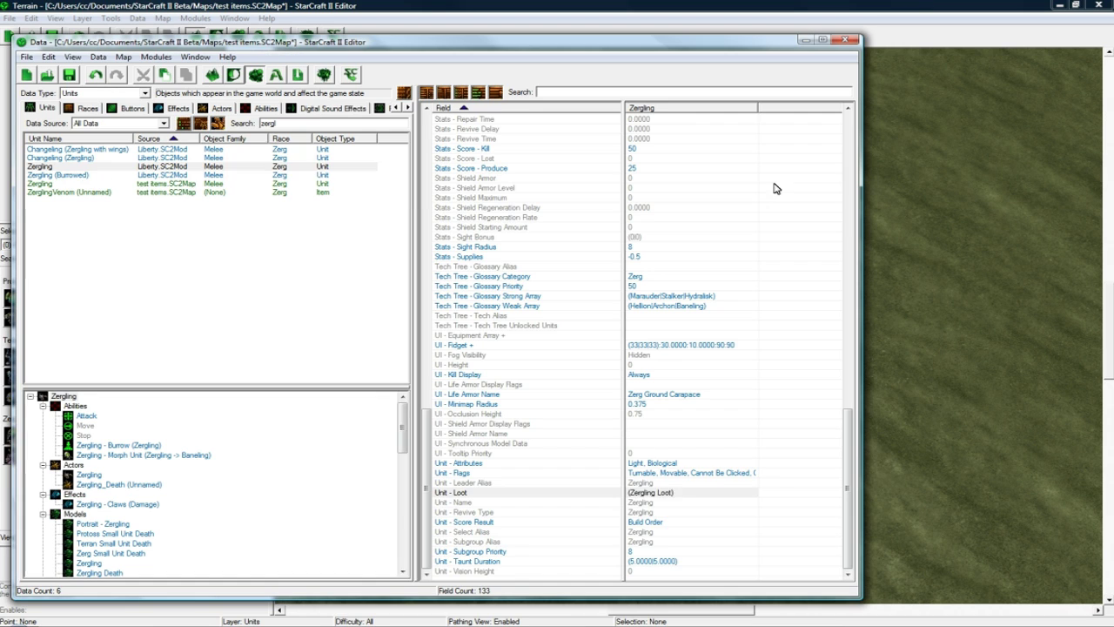
{"action": "left_click", "coordinate": [73, 76]}
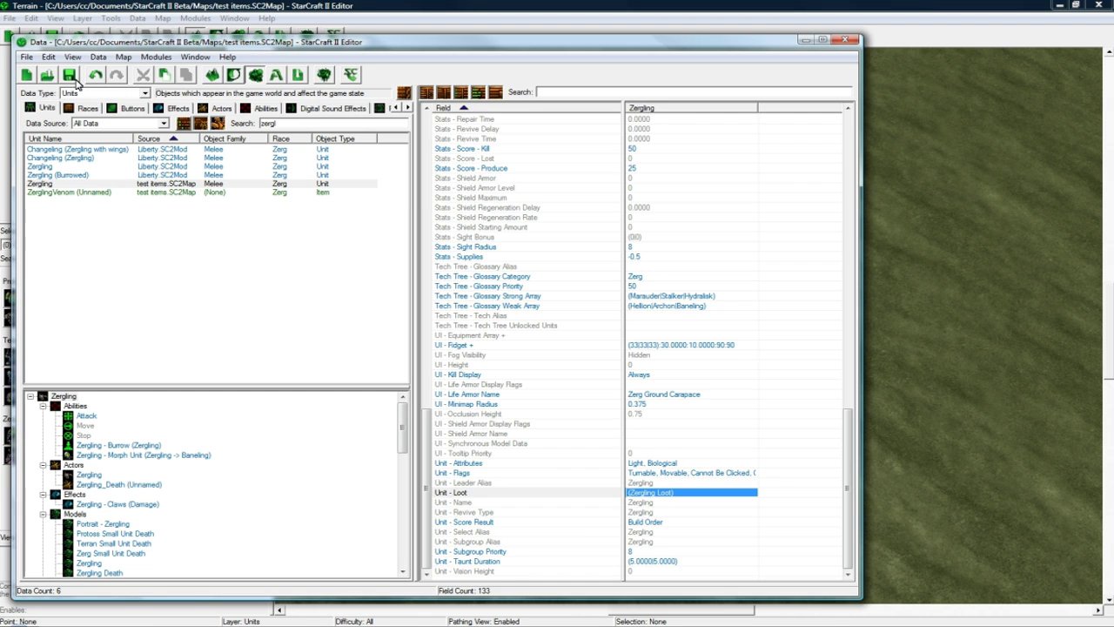
Step: Bring the terrain view forward and pan and zoom to view the Cybernetics Core, items and Zerglings
{"action": "left_click", "coordinate": [472, 6]}
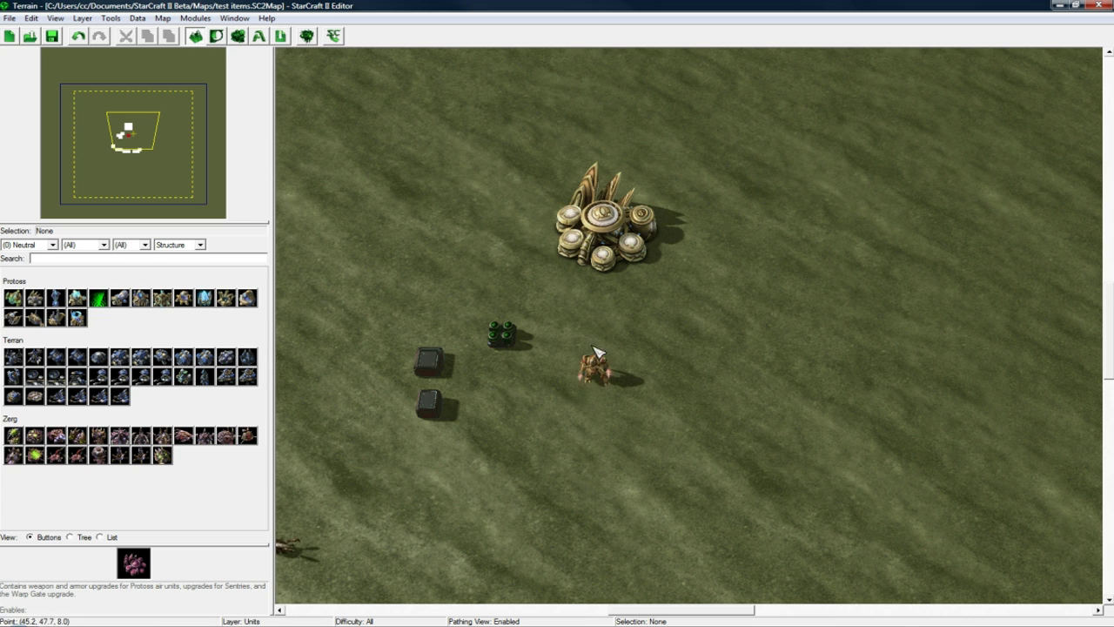
{"action": "middle_click_drag", "start_coordinate": [551, 419], "coordinate": [656, 272]}
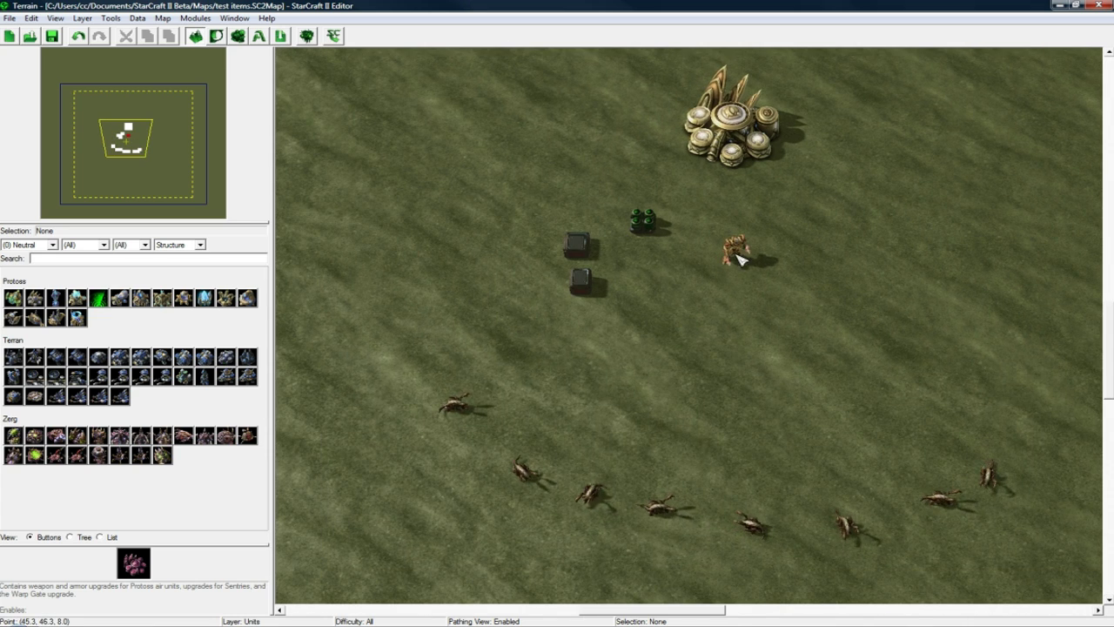
{"action": "scroll", "coordinate": [670, 292], "scroll_direction": "up", "scroll_amount": 2}
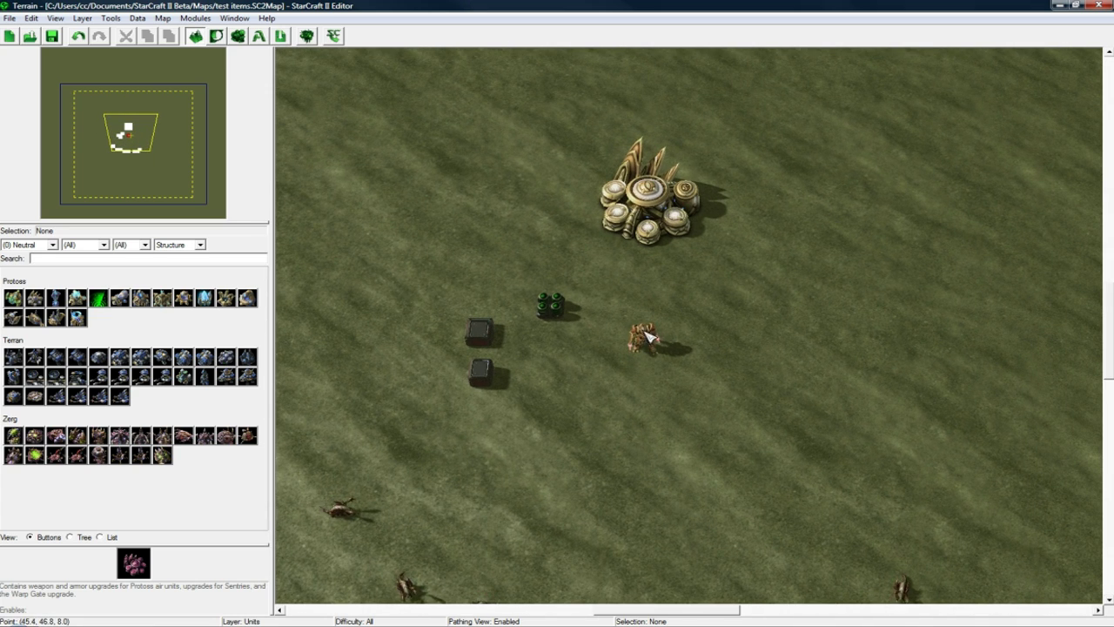
{"action": "middle_click_drag", "start_coordinate": [718, 307], "coordinate": [698, 276]}
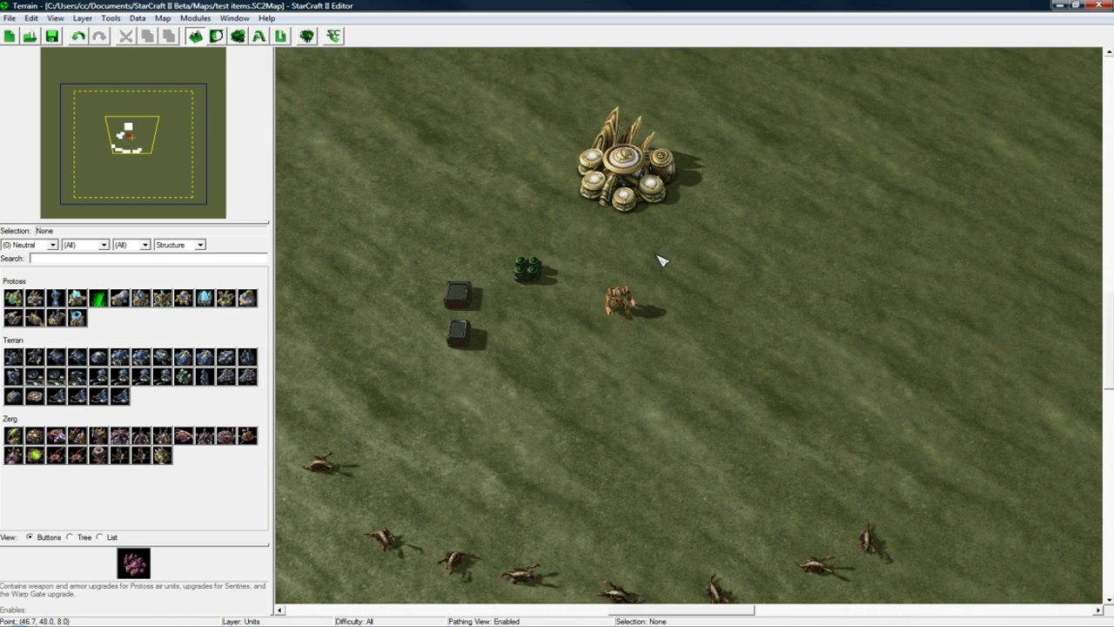